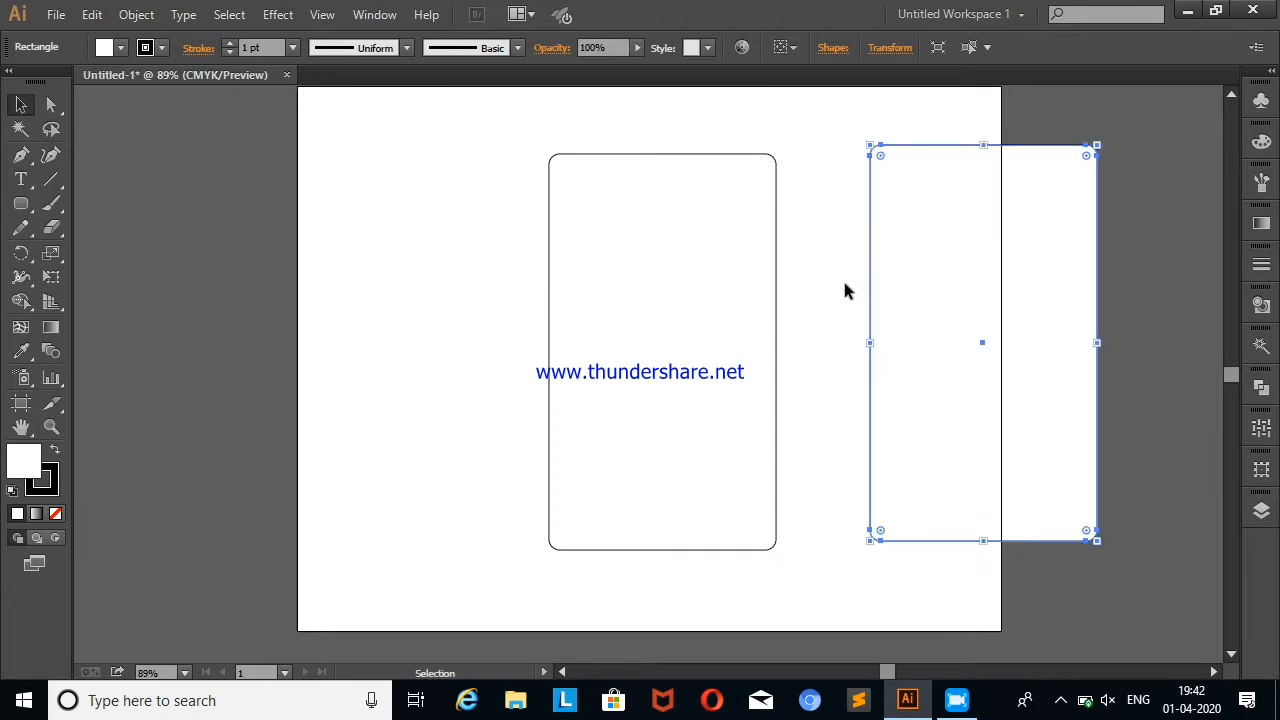
Step: Draw a small rounded rectangle centred across the top edge of the tall rounded rectangle
{"action": "left_click_drag", "start_coordinate": [723, 180], "coordinate": [723, 180]}
{"action": "left_click", "coordinate": [21, 204]}
{"action": "left_click_drag", "start_coordinate": [607, 116], "coordinate": [717, 183]}
Step: Subtract the small rounded rectangle from the tall one with Shape Builder, leaving a notch in its top edge
{"action": "key", "text": "v"}
{"action": "left_click_drag", "start_coordinate": [509, 109], "coordinate": [894, 500]}
{"action": "left_click", "coordinate": [21, 303]}
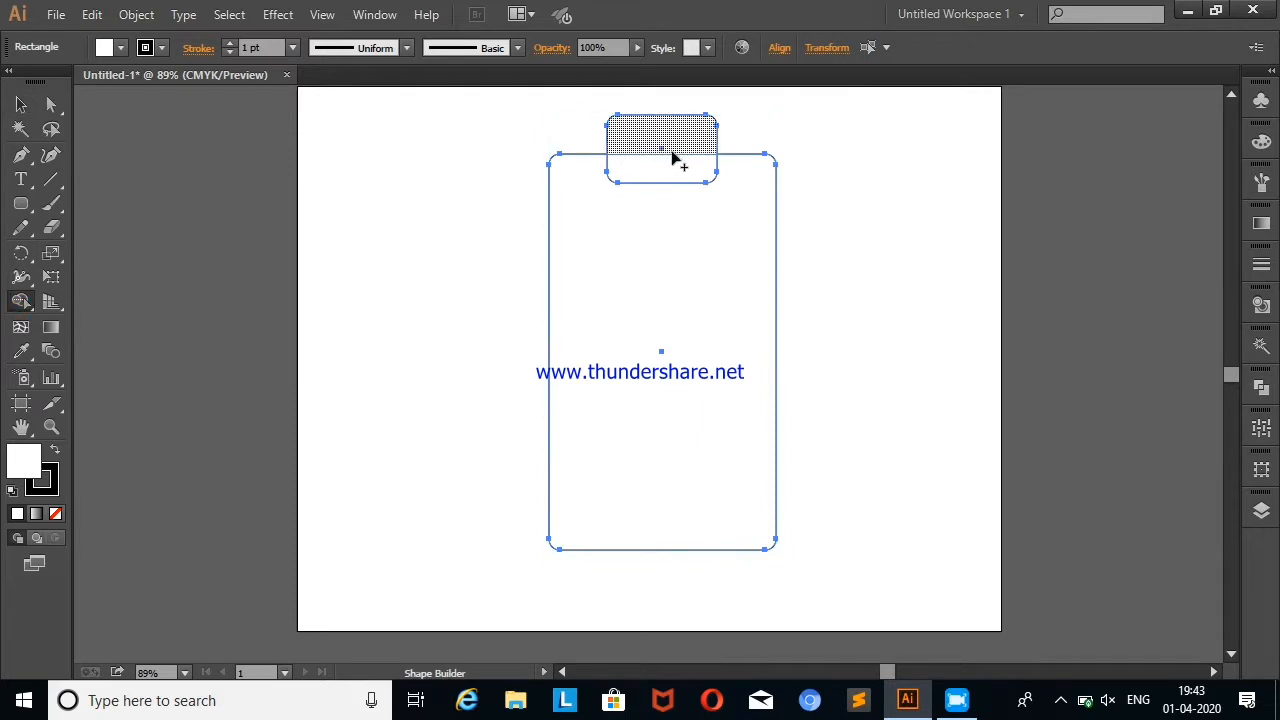
{"action": "left_click_drag", "start_coordinate": [671, 167], "coordinate": [673, 152]}
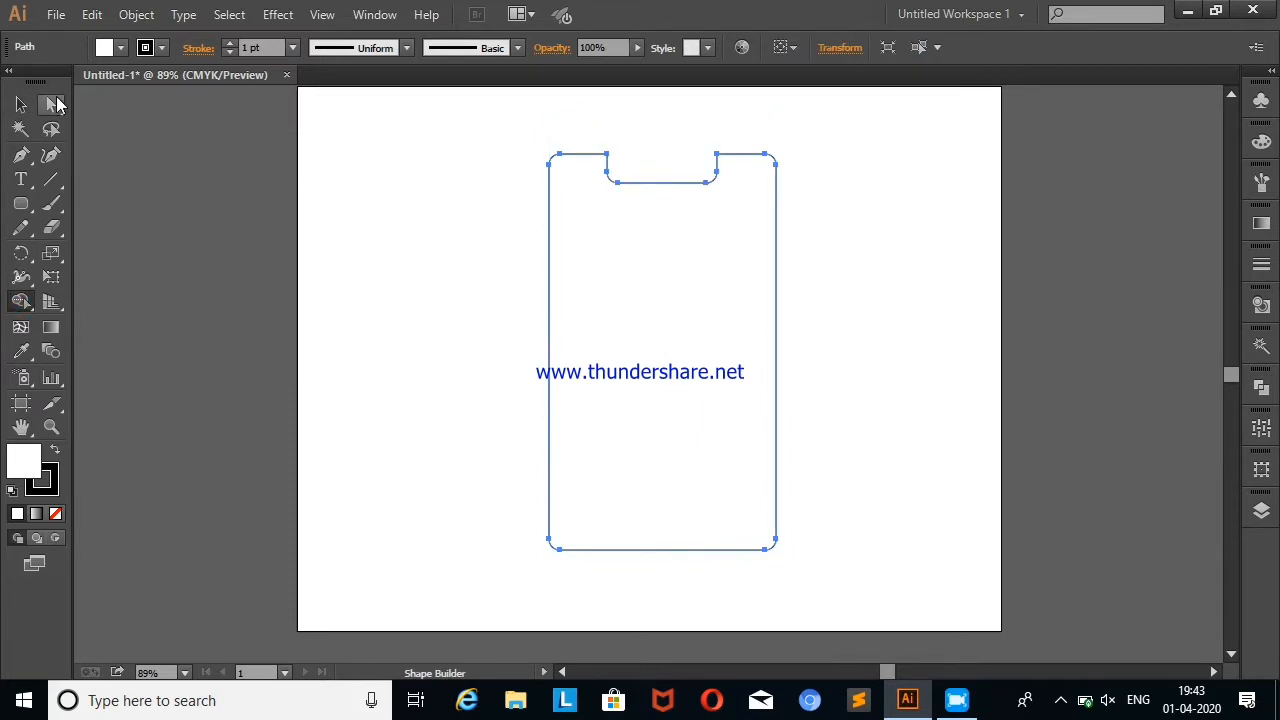
{"action": "key", "text": "v"}
{"action": "left_click", "coordinate": [938, 272]}
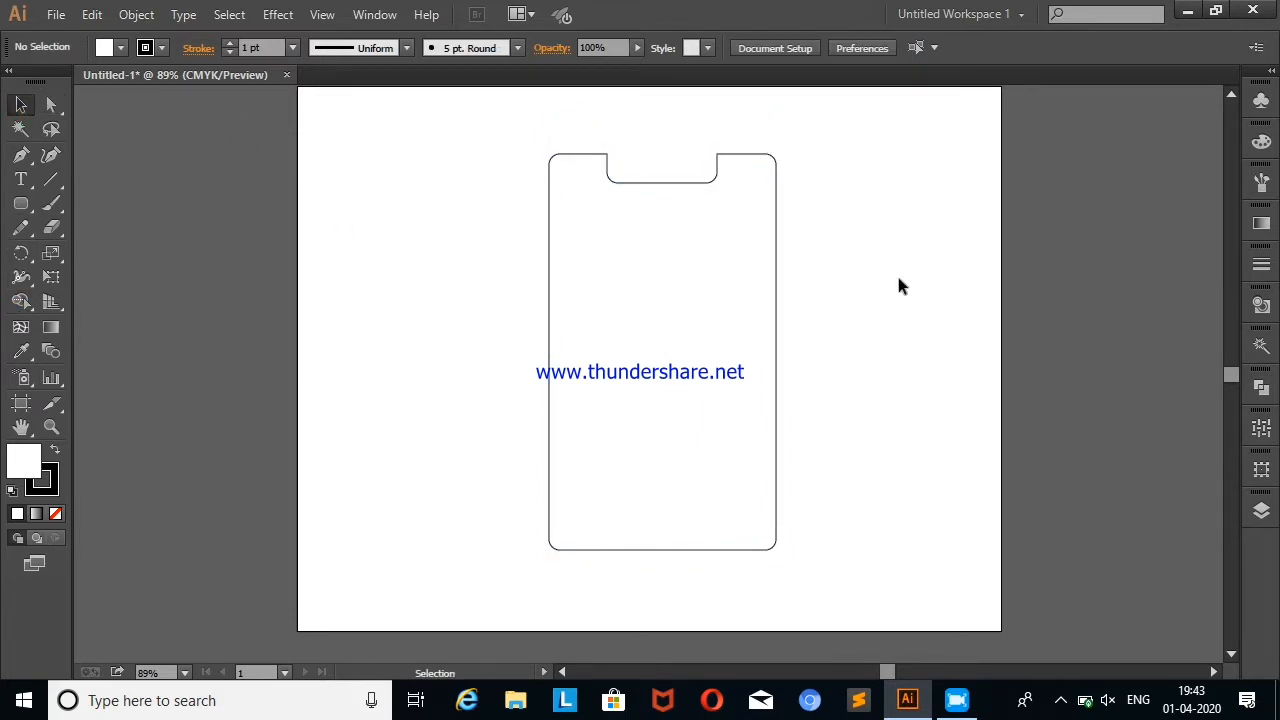
Step: Narrow the notched screen shape slightly from its right side
{"action": "left_click_drag", "start_coordinate": [409, 153], "coordinate": [820, 574]}
{"action": "left_click_drag", "start_coordinate": [777, 351], "coordinate": [755, 351]}
{"action": "left_click", "coordinate": [350, 216]}
Step: Draw a larger rounded rectangle around the notched screen shape and place it behind that shape in the stacking order
{"action": "left_click", "coordinate": [21, 203]}
{"action": "left_click_drag", "start_coordinate": [511, 114], "coordinate": [797, 581]}
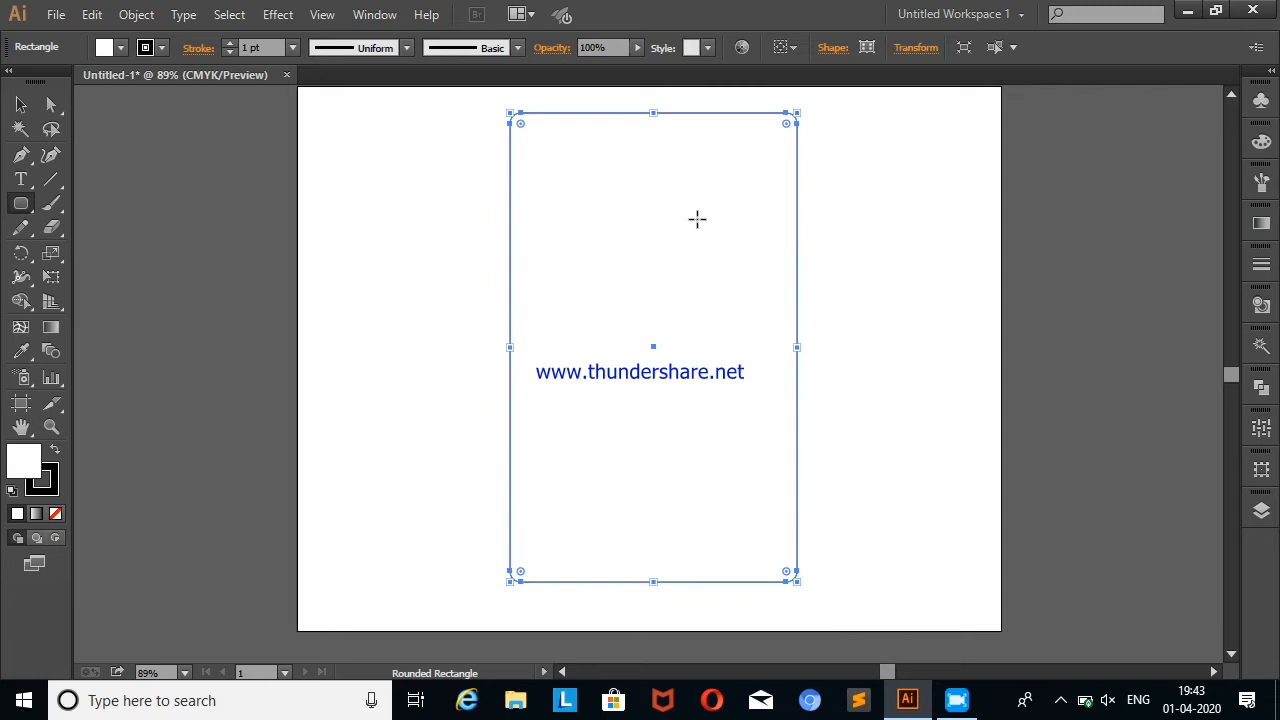
{"action": "left_click", "coordinate": [1261, 511]}
{"action": "left_click_drag", "start_coordinate": [1137, 570], "coordinate": [1137, 540]}
{"action": "left_click", "coordinate": [934, 368]}
{"action": "left_click", "coordinate": [686, 404]}
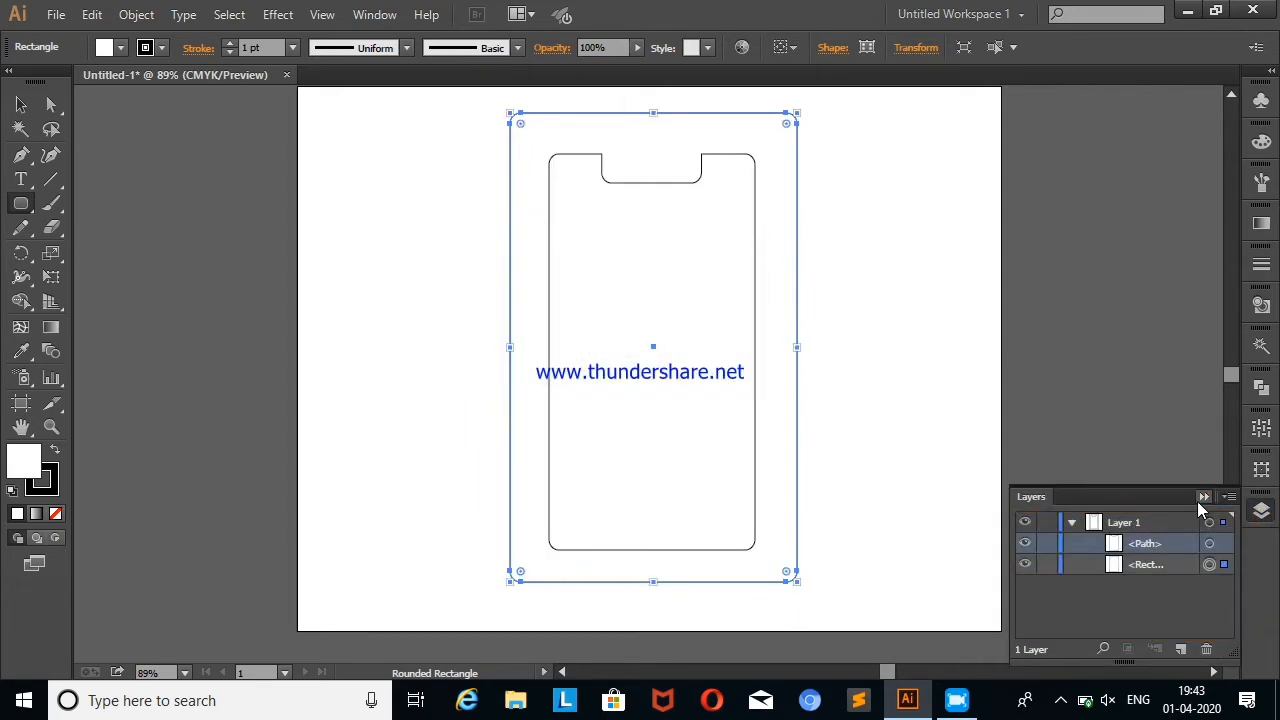
{"action": "left_click", "coordinate": [1261, 511]}
{"action": "left_click", "coordinate": [869, 280]}
{"action": "left_click", "coordinate": [676, 402]}
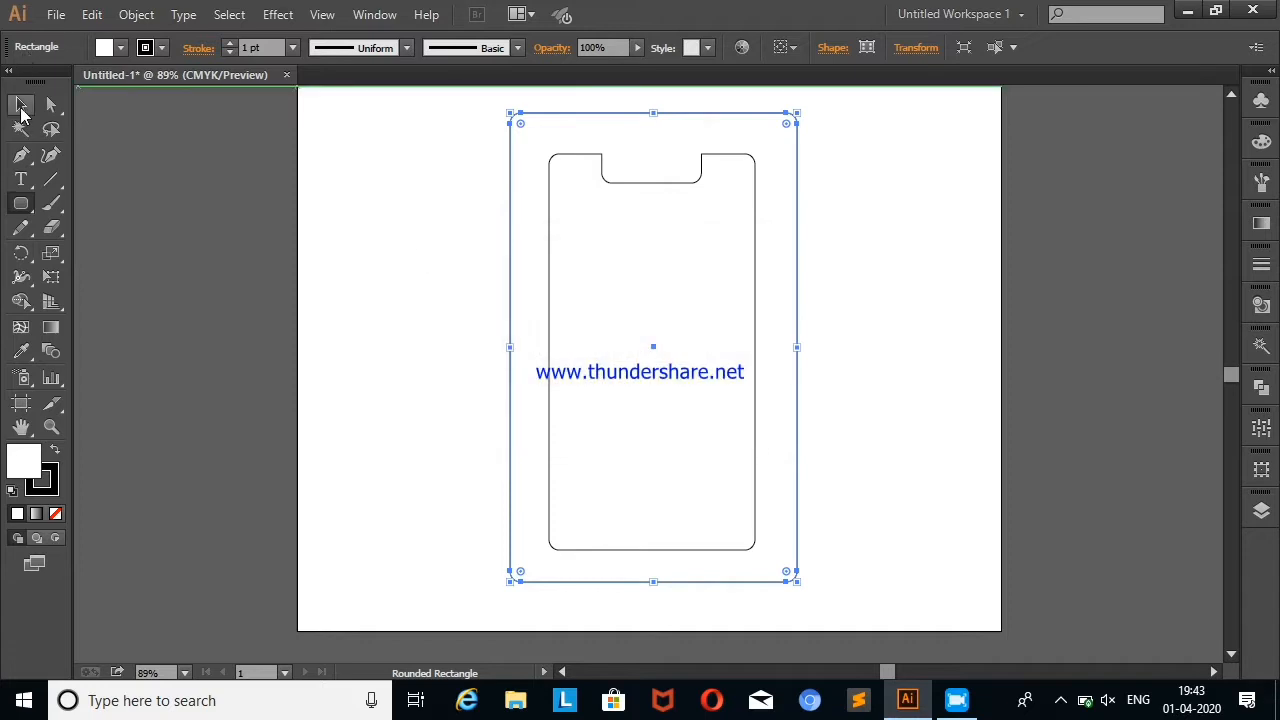
Step: Shrink the outer rounded rectangle and nudge it right and up to surround the screen shape more evenly
{"action": "left_click", "coordinate": [21, 106]}
{"action": "left_click", "coordinate": [430, 150]}
{"action": "left_click", "coordinate": [797, 122]}
{"action": "left_click_drag", "start_coordinate": [793, 113], "coordinate": [777, 145]}
{"action": "key", "text": "Right"}
{"action": "key", "text": "Right"}
{"action": "key", "text": "Right"}
{"action": "key", "text": "Right"}
{"action": "key", "text": "Right"}
{"action": "key", "text": "Right"}
{"action": "key", "text": "Right"}
{"action": "key", "text": "Up"}
{"action": "key", "text": "Up"}
{"action": "key", "text": "Up"}
{"action": "key", "text": "Up"}
{"action": "key", "text": "Up"}
{"action": "key", "text": "Up"}
{"action": "key", "text": "Up"}
{"action": "key", "text": "Up"}
{"action": "key", "text": "Up"}
{"action": "key", "text": "Up"}
{"action": "key", "text": "Up"}
{"action": "key", "text": "Up"}
{"action": "key", "text": "Up"}
{"action": "left_click", "coordinate": [931, 190]}
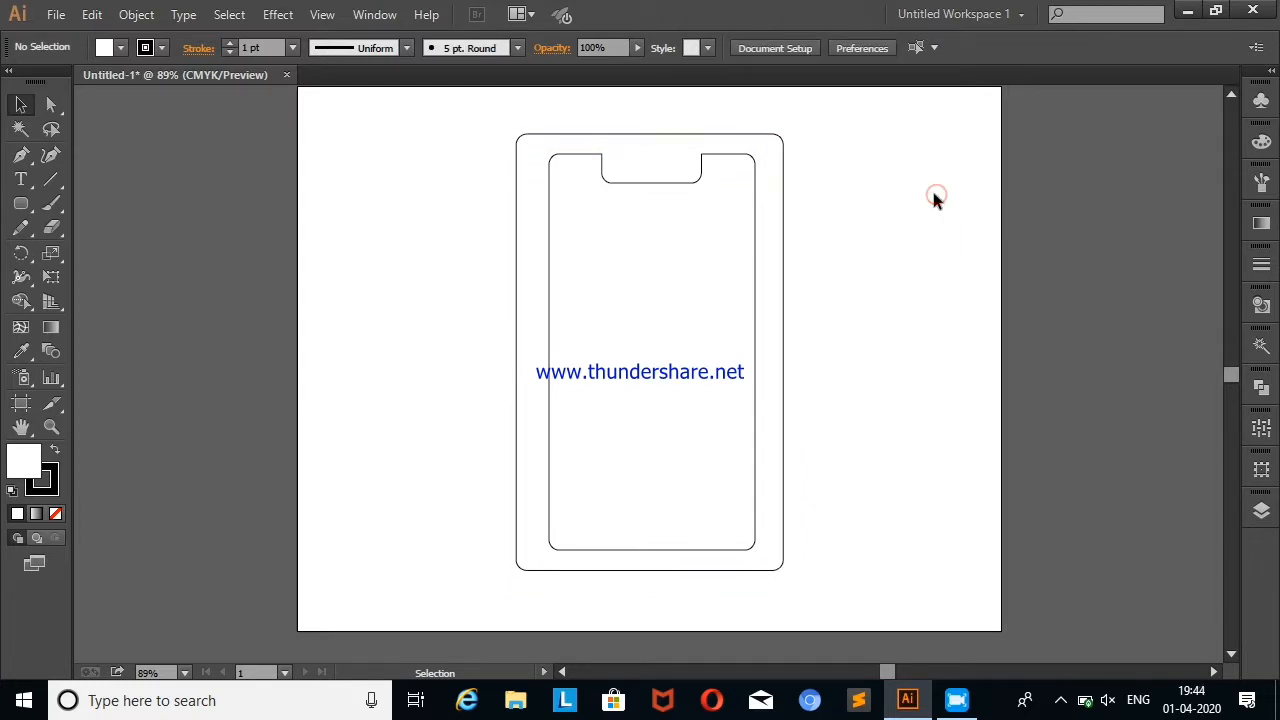
Step: Resize the outer rounded rectangle so it forms a thin, even bezel around the screen shape
{"action": "left_click", "coordinate": [523, 162]}
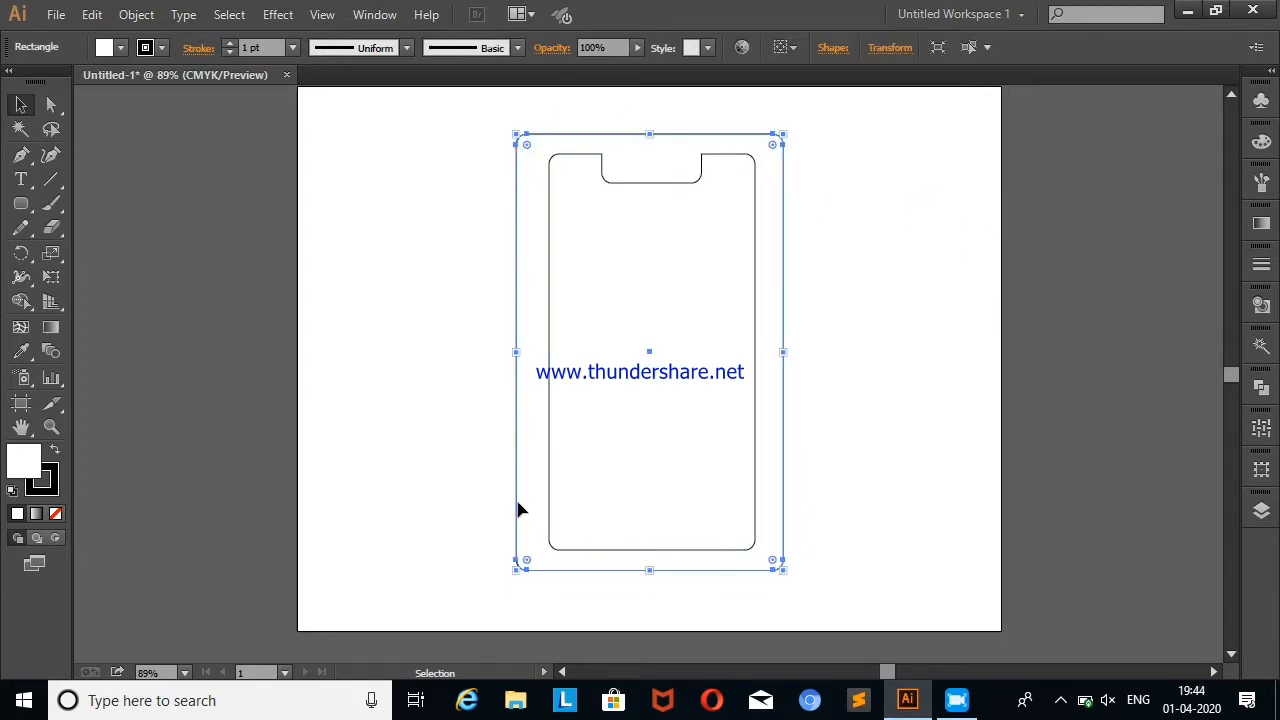
{"action": "left_click_drag", "start_coordinate": [519, 578], "coordinate": [541, 559]}
{"action": "mouse_move", "coordinate": [782, 557]}
{"action": "left_mouse_down"}
{"action": "mouse_move", "coordinate": [760, 542]}
{"action": "mouse_move", "coordinate": [763, 556]}
{"action": "left_mouse_up"}
{"action": "left_click_drag", "start_coordinate": [651, 134], "coordinate": [651, 144]}
{"action": "left_click", "coordinate": [920, 210]}
Step: Draw a small camera circle with the Ellipse tool near the right end of the notch
{"action": "left_click_drag", "start_coordinate": [20, 203], "coordinate": [89, 253]}
{"action": "left_click_drag", "start_coordinate": [434, 196], "coordinate": [691, 165]}
{"action": "left_click", "coordinate": [16, 101]}
{"action": "left_click", "coordinate": [452, 190]}
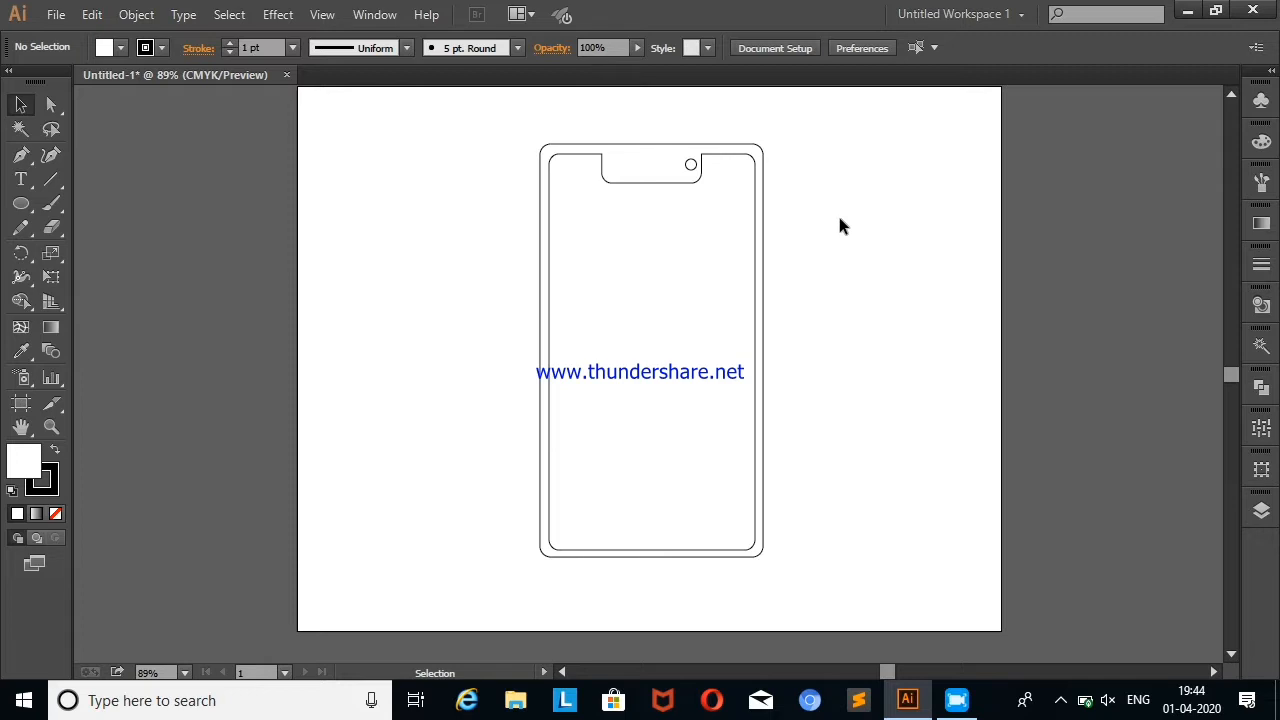
Step: Add a thin speaker rectangle in the middle of the notch with a camera circle on each side
{"action": "left_click_drag", "start_coordinate": [20, 205], "coordinate": [97, 208]}
{"action": "left_click_drag", "start_coordinate": [353, 270], "coordinate": [686, 166]}
{"action": "key", "text": "v"}
{"action": "left_click", "coordinate": [965, 177]}
{"action": "left_click", "coordinate": [871, 237]}
{"action": "left_click", "coordinate": [960, 248]}
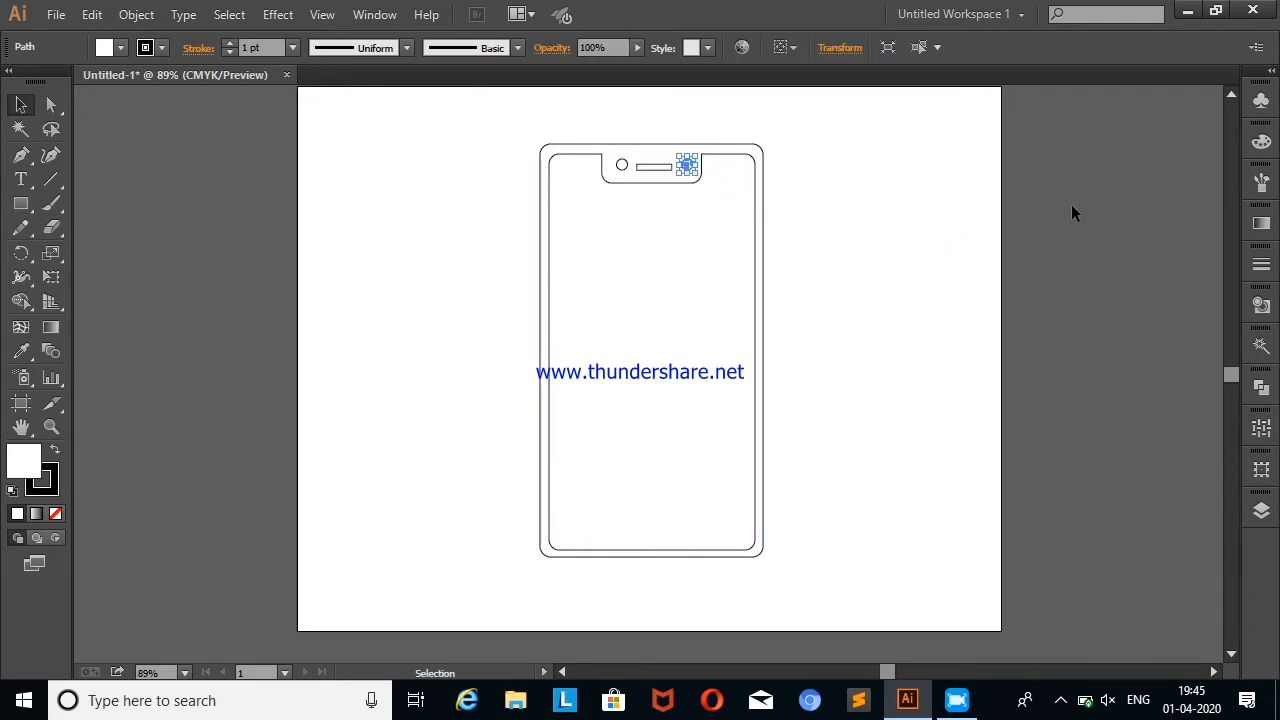
{"action": "left_click", "coordinate": [1073, 213]}
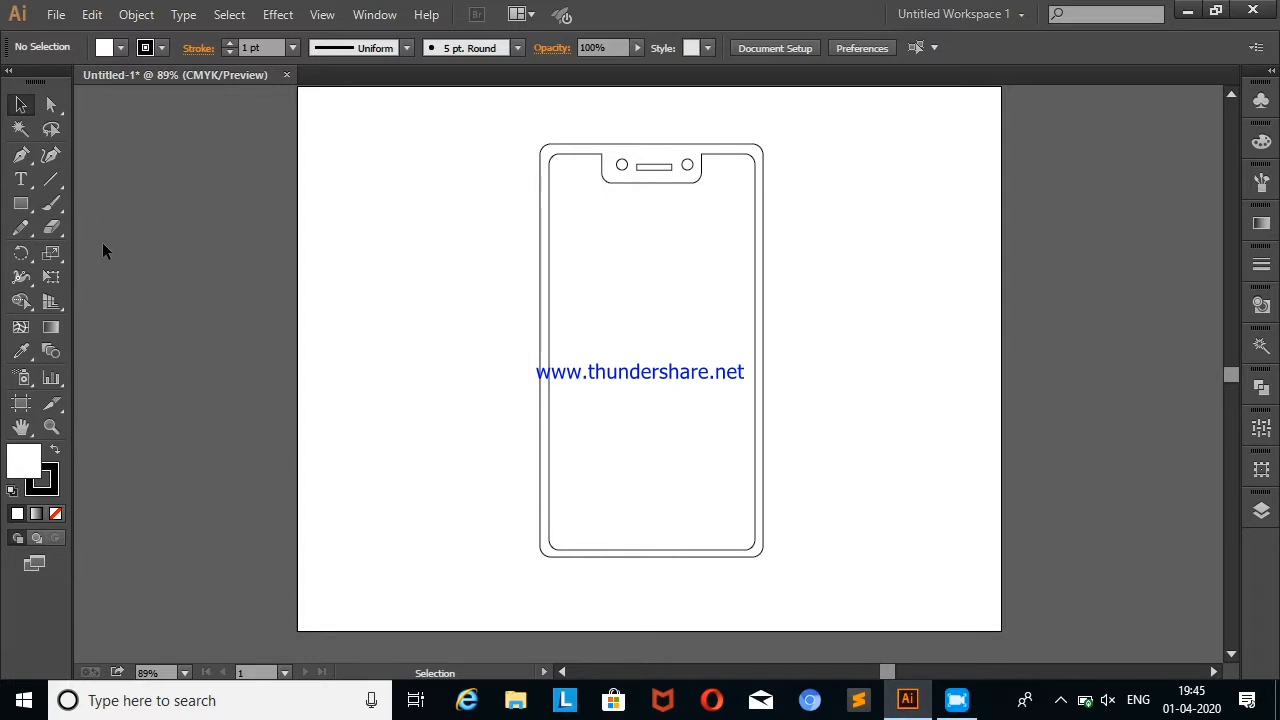
Step: Draw a tall and a short narrow rectangle on the phone body's right edge as side buttons
{"action": "left_click", "coordinate": [20, 203]}
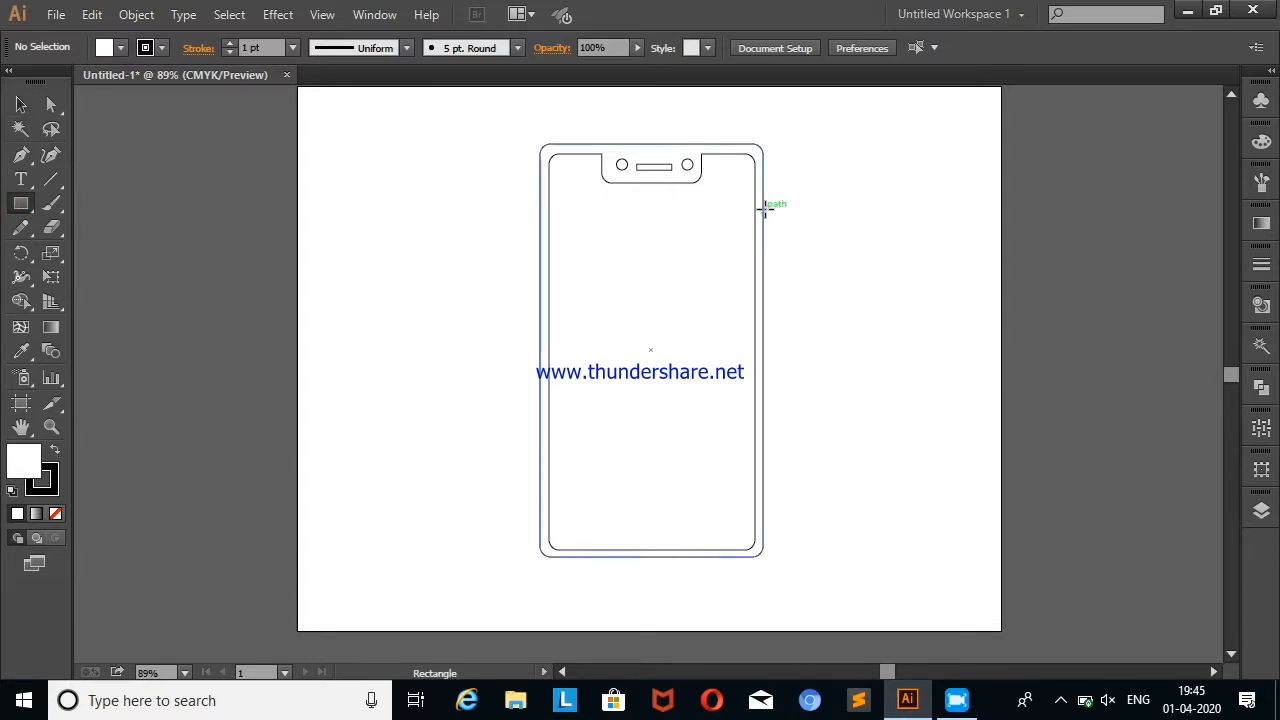
{"action": "left_click_drag", "start_coordinate": [763, 208], "coordinate": [766, 318]}
{"action": "key", "text": "v"}
{"action": "left_click", "coordinate": [358, 232]}
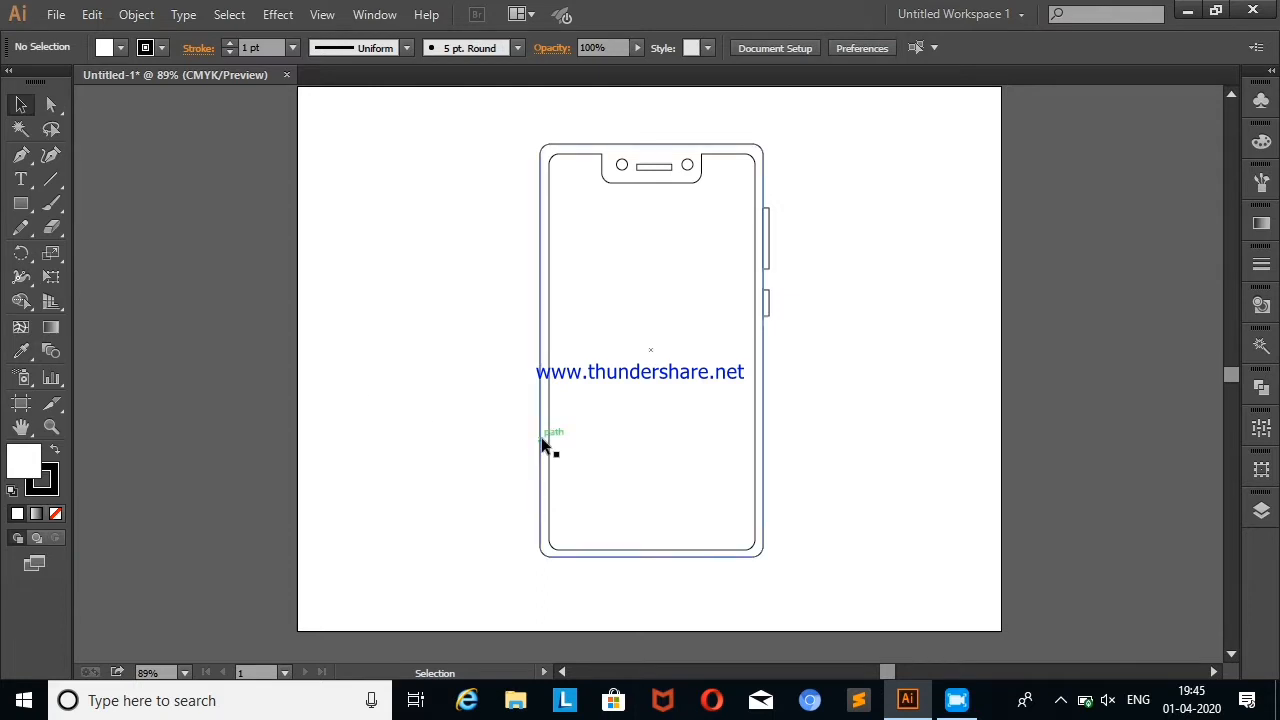
Step: Fill the outer phone body with black
{"action": "left_click", "coordinate": [542, 152]}
{"action": "left_click", "coordinate": [145, 48]}
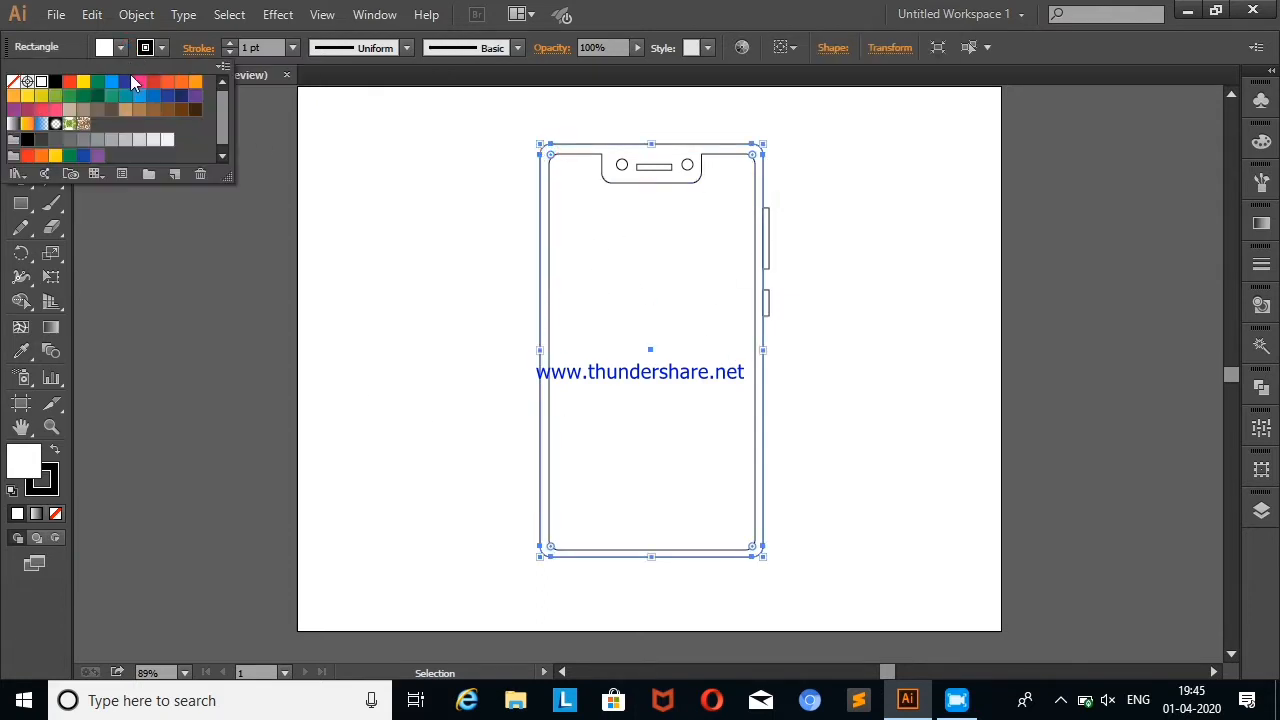
{"action": "left_click", "coordinate": [411, 318]}
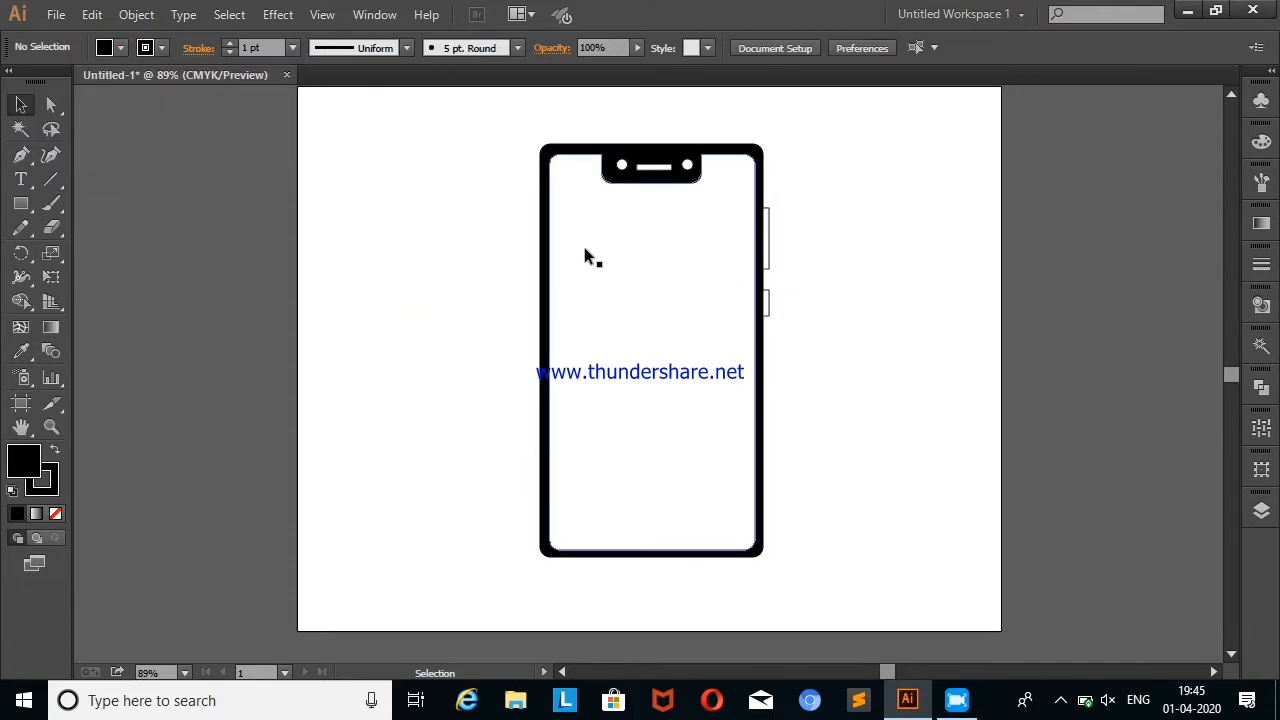
{"action": "left_click", "coordinate": [587, 250]}
{"action": "left_click", "coordinate": [324, 307]}
Step: Draw a circle with the Ellipse tool on the empty area left of the phone
{"action": "left_click", "coordinate": [51, 155]}
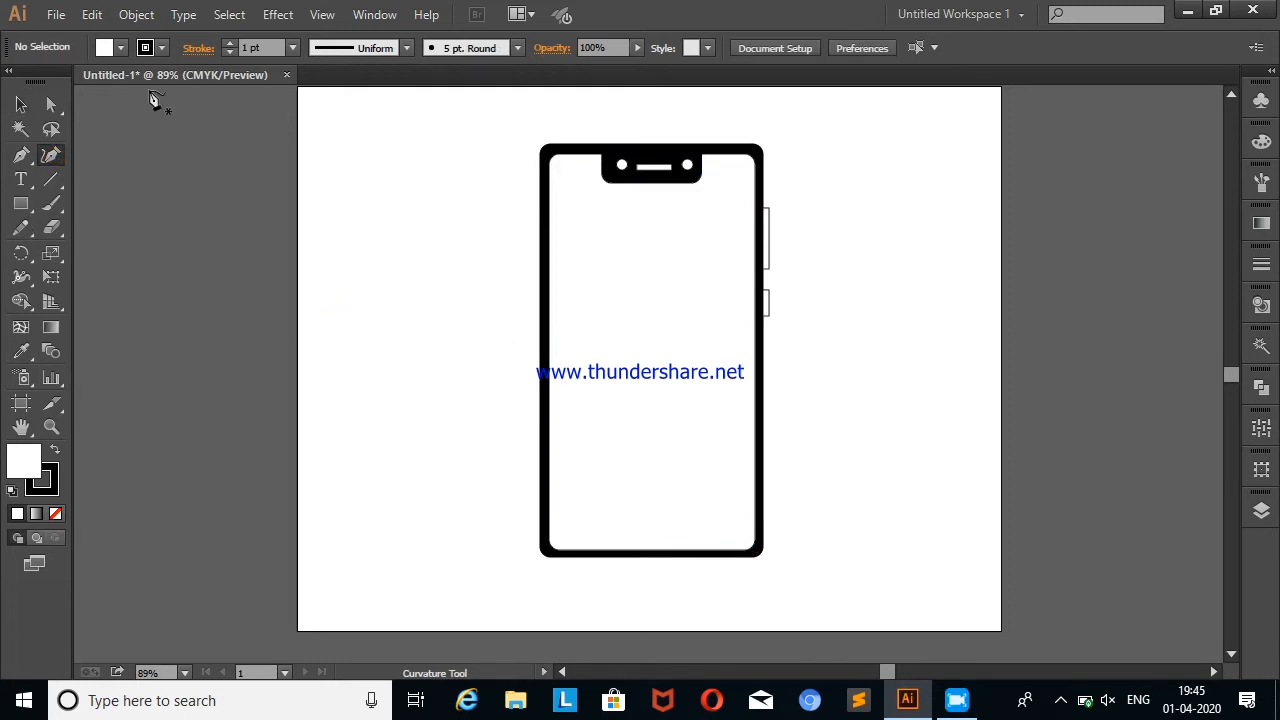
{"action": "left_click", "coordinate": [21, 203]}
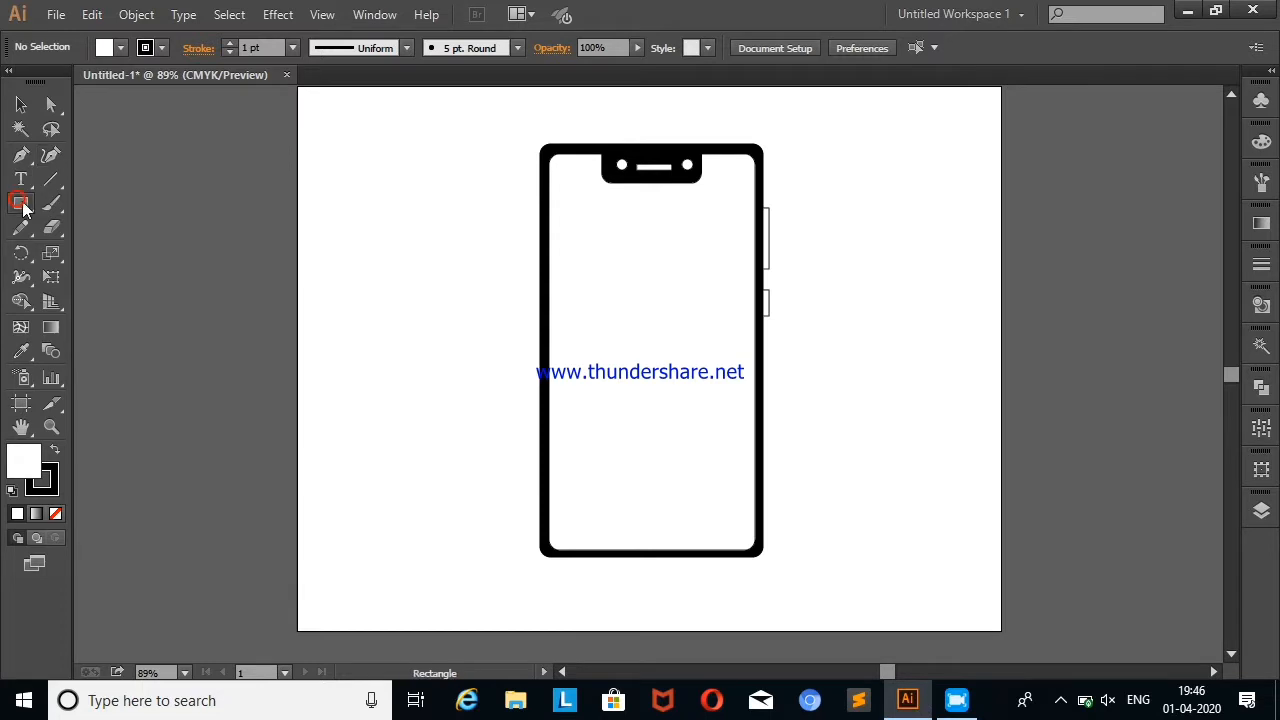
{"action": "left_click_drag", "start_coordinate": [21, 203], "coordinate": [143, 256]}
{"action": "left_click_drag", "start_coordinate": [328, 290], "coordinate": [385, 358]}
{"action": "key", "text": "v"}
{"action": "left_click", "coordinate": [286, 240]}
Step: Move the whole phone off the artboard to the left and the circle to the artboard's upper middle
{"action": "left_click", "coordinate": [706, 425]}
{"action": "left_click_drag", "start_coordinate": [706, 425], "coordinate": [233, 402]}
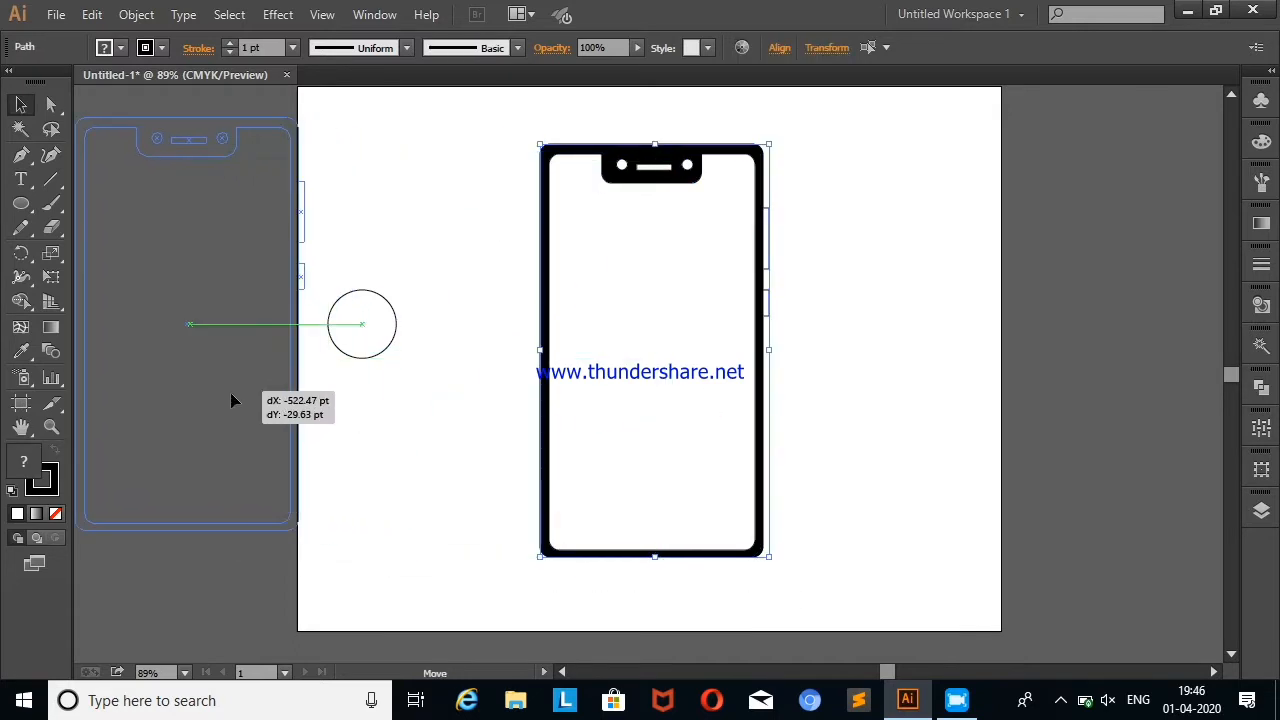
{"action": "left_click", "coordinate": [457, 249]}
{"action": "left_click_drag", "start_coordinate": [351, 296], "coordinate": [683, 289]}
{"action": "left_click", "coordinate": [931, 196]}
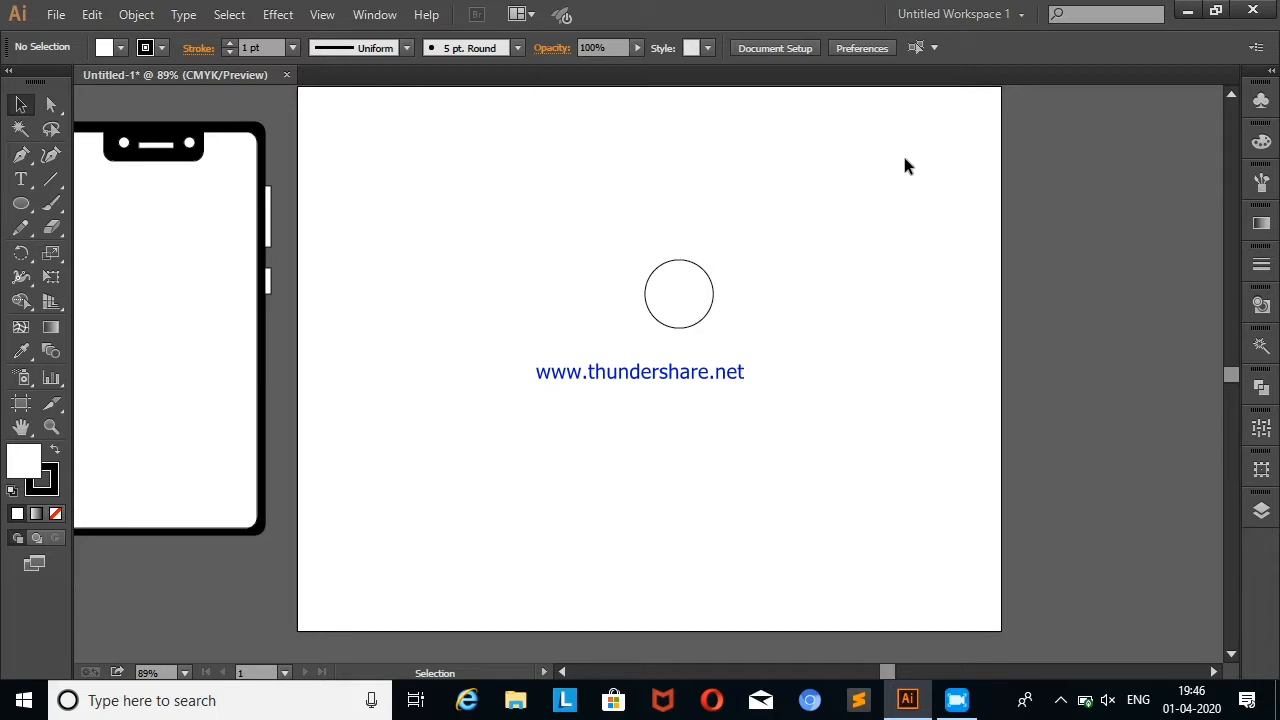
Step: Create two smaller copies of the circle, one above right and one above left of it
{"action": "left_click_drag", "start_coordinate": [672, 313], "coordinate": [742, 234], "text": "alt"}
{"action": "left_click_drag", "start_coordinate": [787, 181], "coordinate": [757, 209]}
{"action": "left_click", "coordinate": [840, 232]}
{"action": "left_click_drag", "start_coordinate": [666, 303], "coordinate": [590, 230]}
{"action": "left_click", "coordinate": [660, 183]}
Step: Enlarge the original circle beneath the upper-right copy and add a medium circle below the small left one
{"action": "left_click_drag", "start_coordinate": [706, 297], "coordinate": [748, 300]}
{"action": "left_click", "coordinate": [805, 238]}
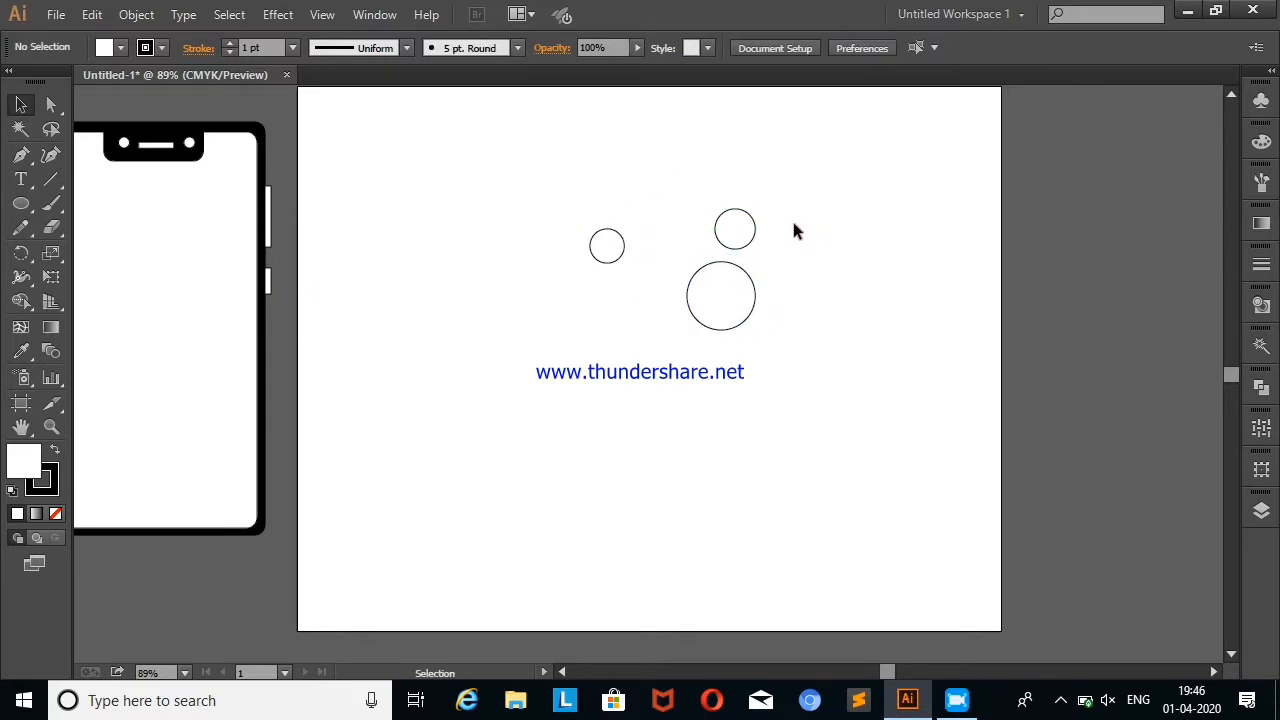
{"action": "left_click", "coordinate": [727, 310]}
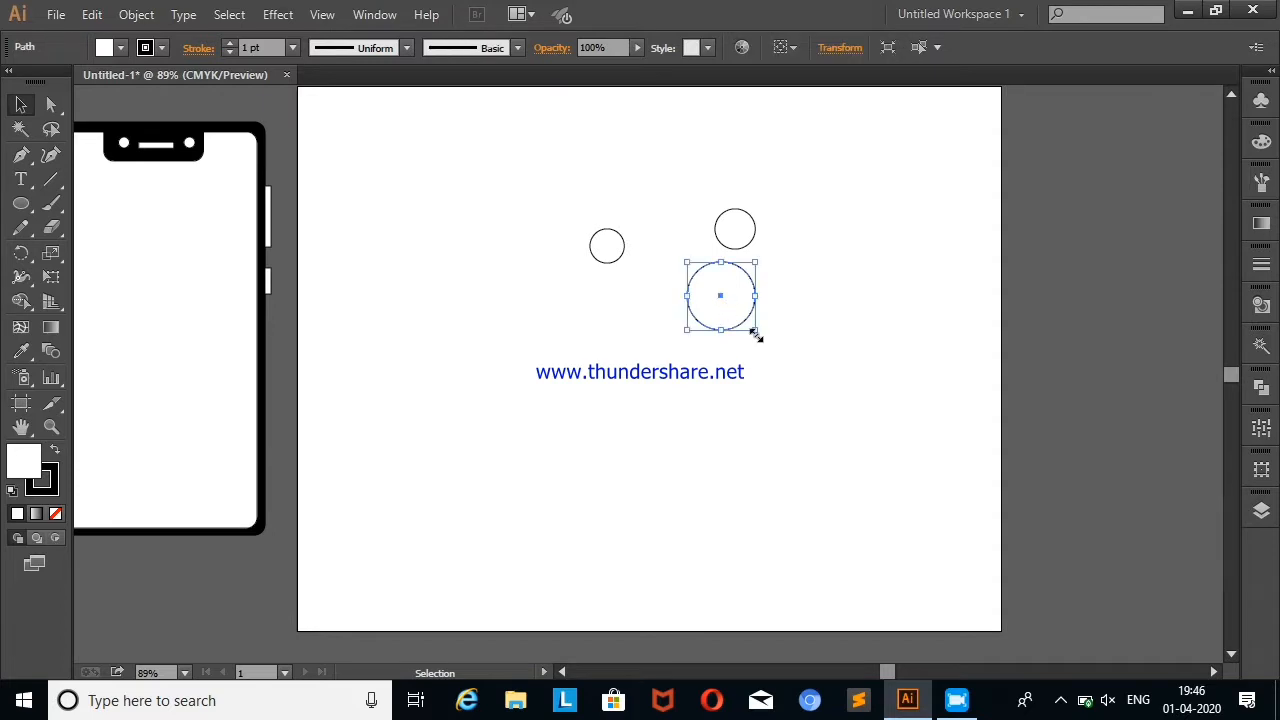
{"action": "left_click_drag", "start_coordinate": [754, 333], "coordinate": [782, 356]}
{"action": "left_click", "coordinate": [837, 277]}
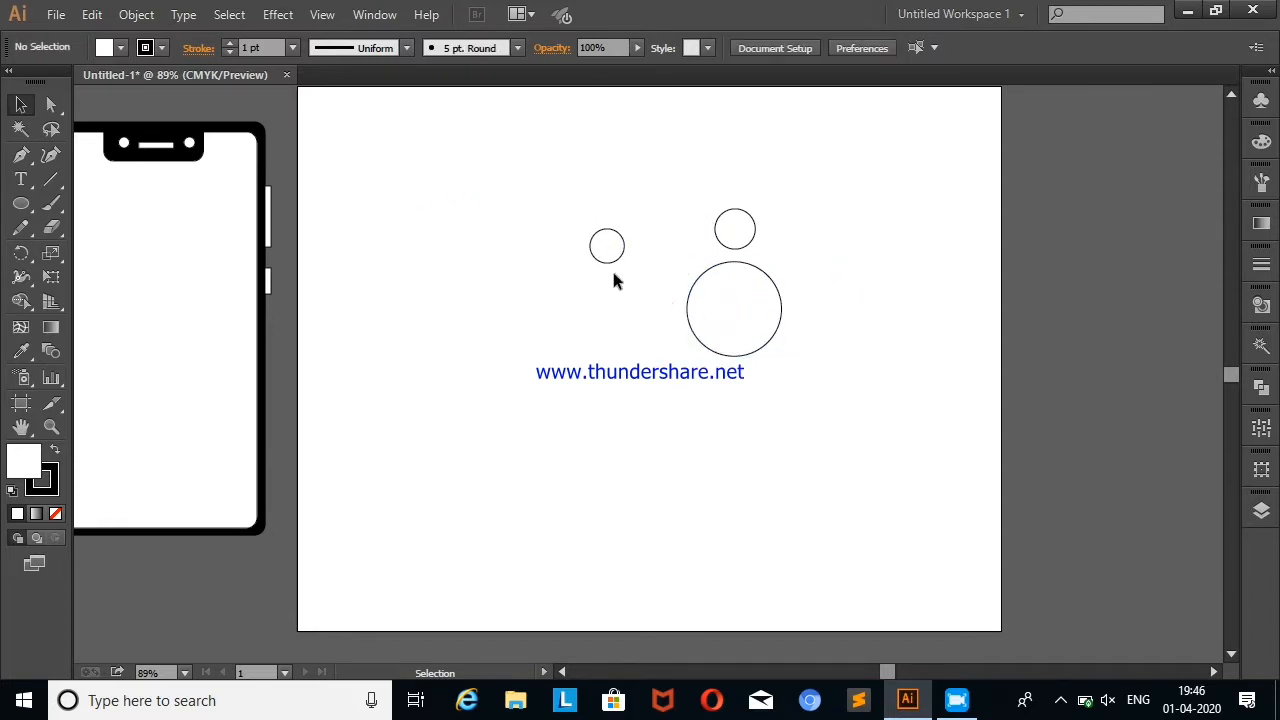
{"action": "left_click_drag", "start_coordinate": [609, 252], "coordinate": [648, 373]}
{"action": "left_click", "coordinate": [931, 262]}
Step: Fill the largest circle with red
{"action": "left_click", "coordinate": [728, 290]}
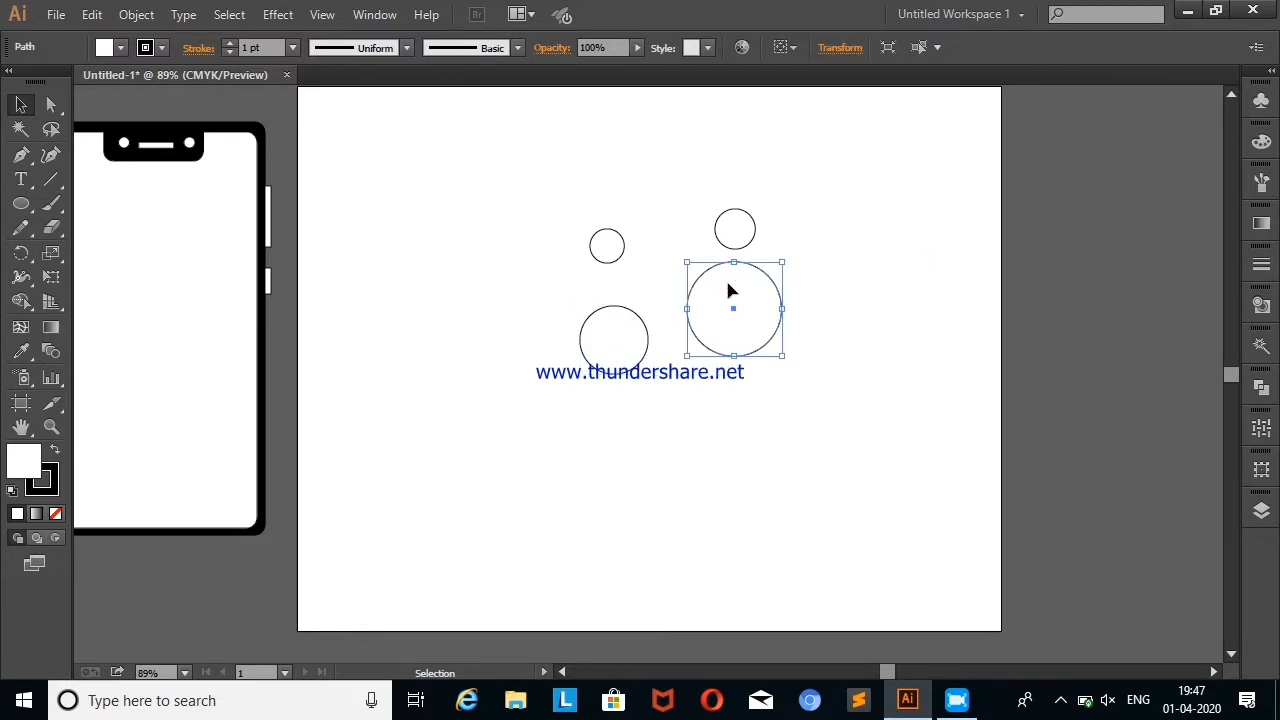
{"action": "left_click", "coordinate": [120, 47]}
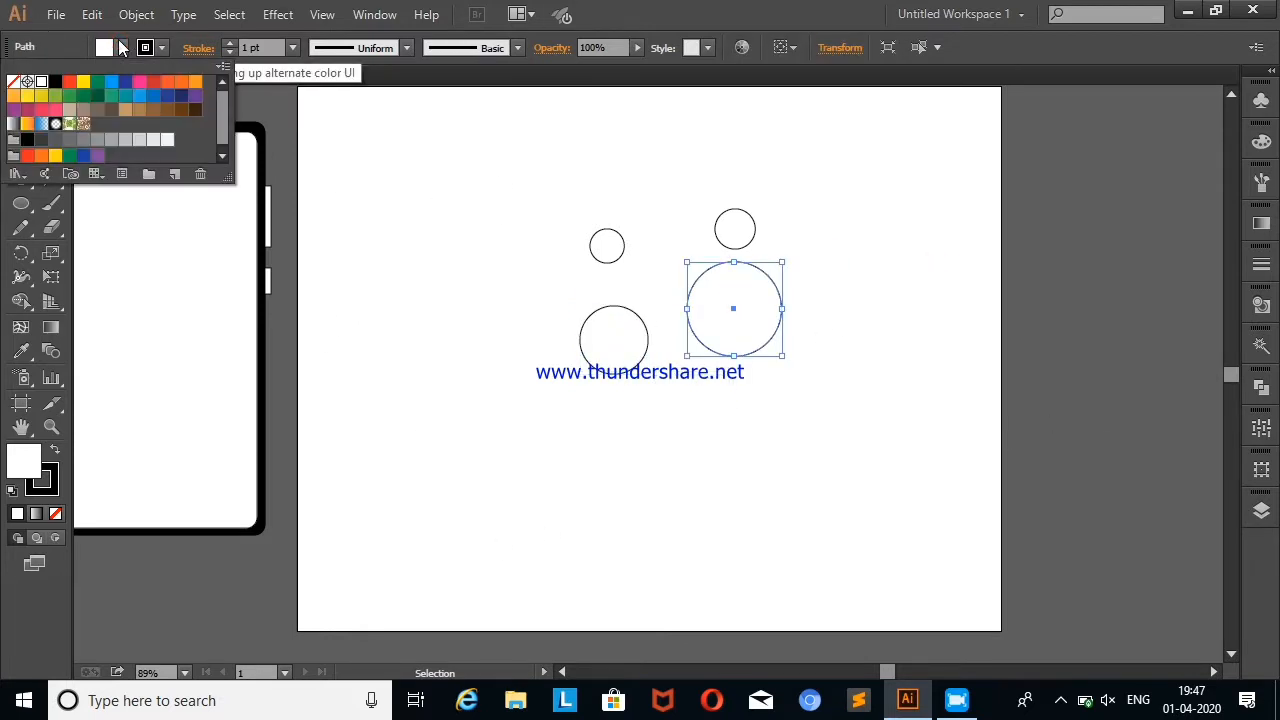
{"action": "left_click", "coordinate": [154, 82]}
{"action": "left_click", "coordinate": [413, 236]}
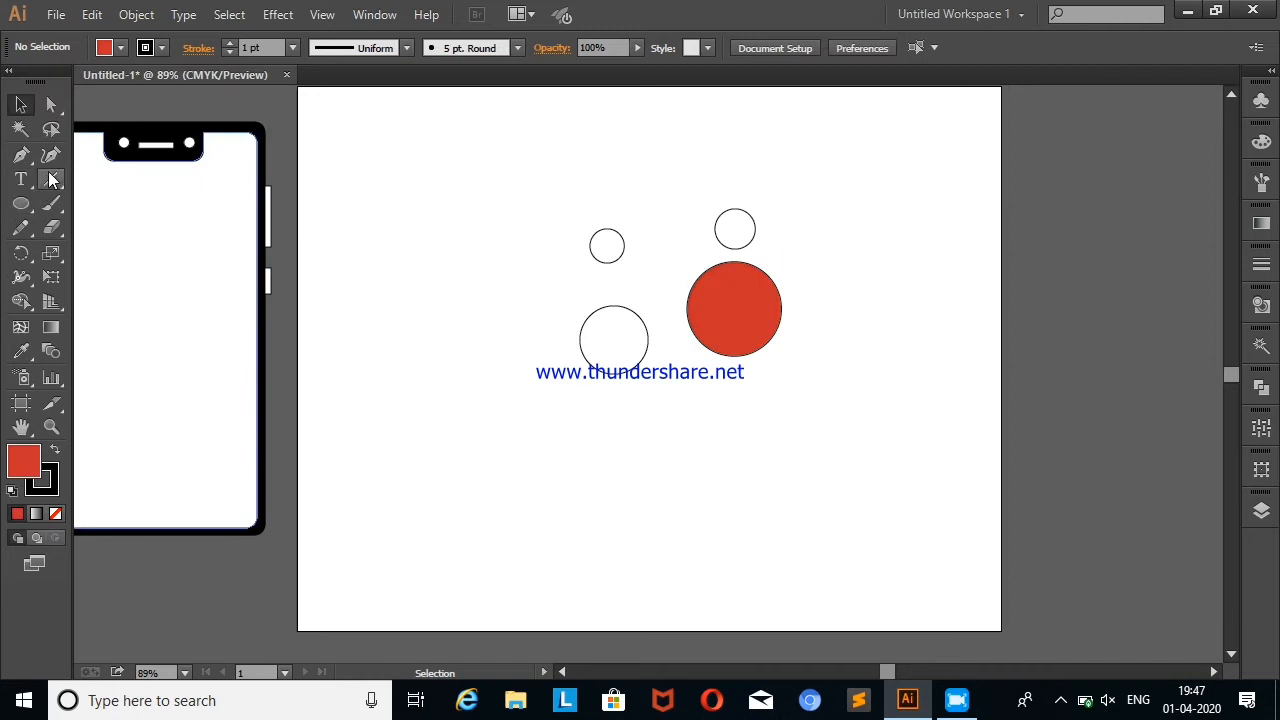
Step: Give the largest circle an orange outline with a 3 pt stroke weight
{"action": "left_click", "coordinate": [735, 310]}
{"action": "left_click", "coordinate": [161, 47]}
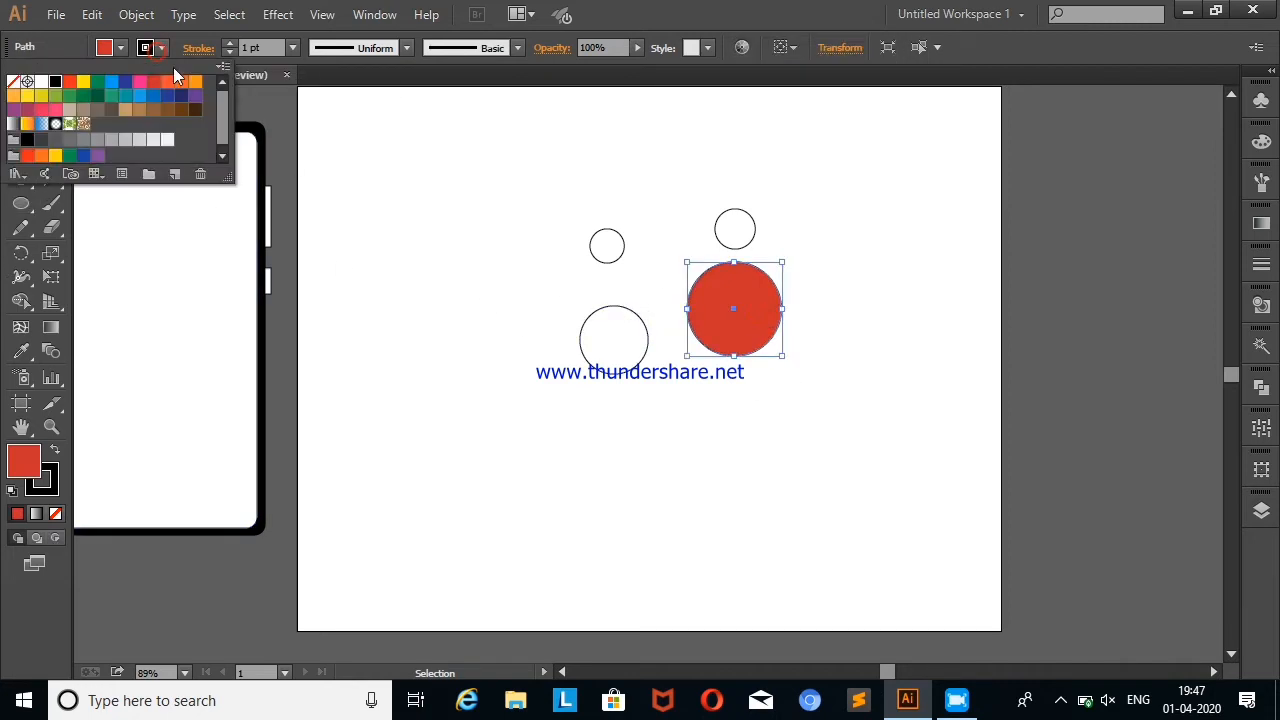
{"action": "left_click", "coordinate": [172, 82]}
{"action": "left_click", "coordinate": [357, 232]}
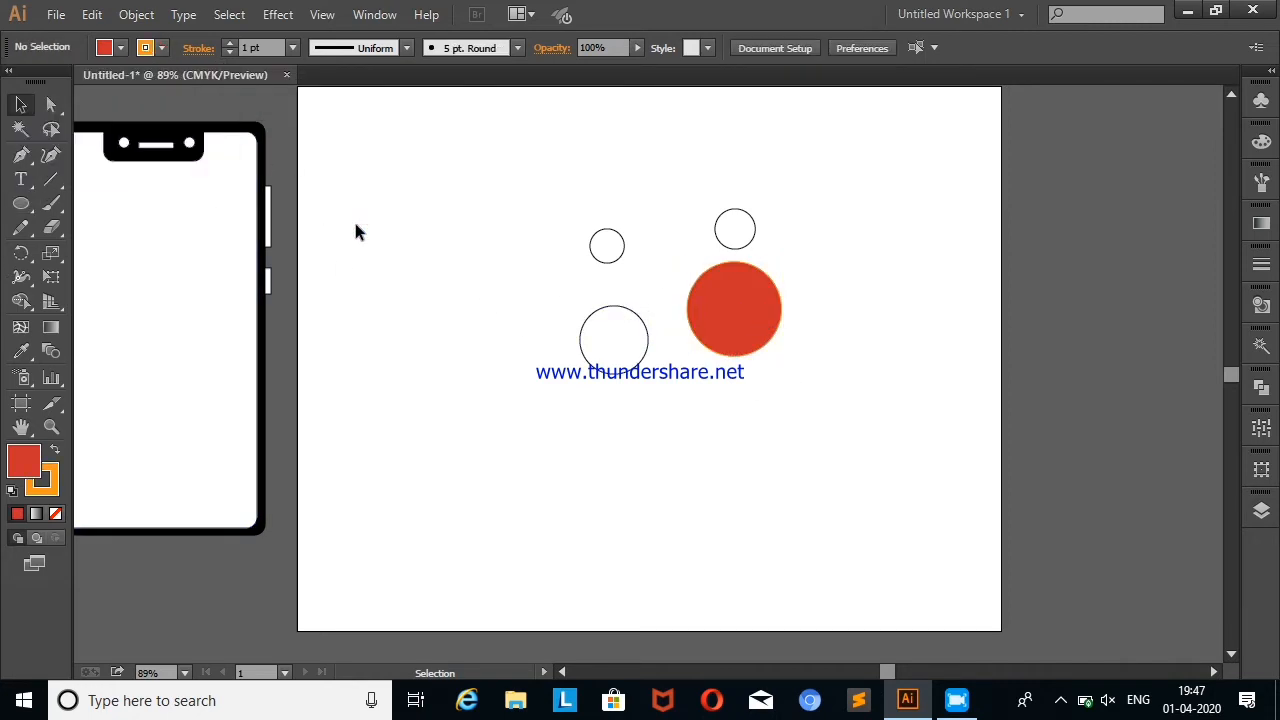
{"action": "left_click", "coordinate": [778, 312]}
{"action": "left_click", "coordinate": [229, 43]}
{"action": "left_click", "coordinate": [229, 43]}
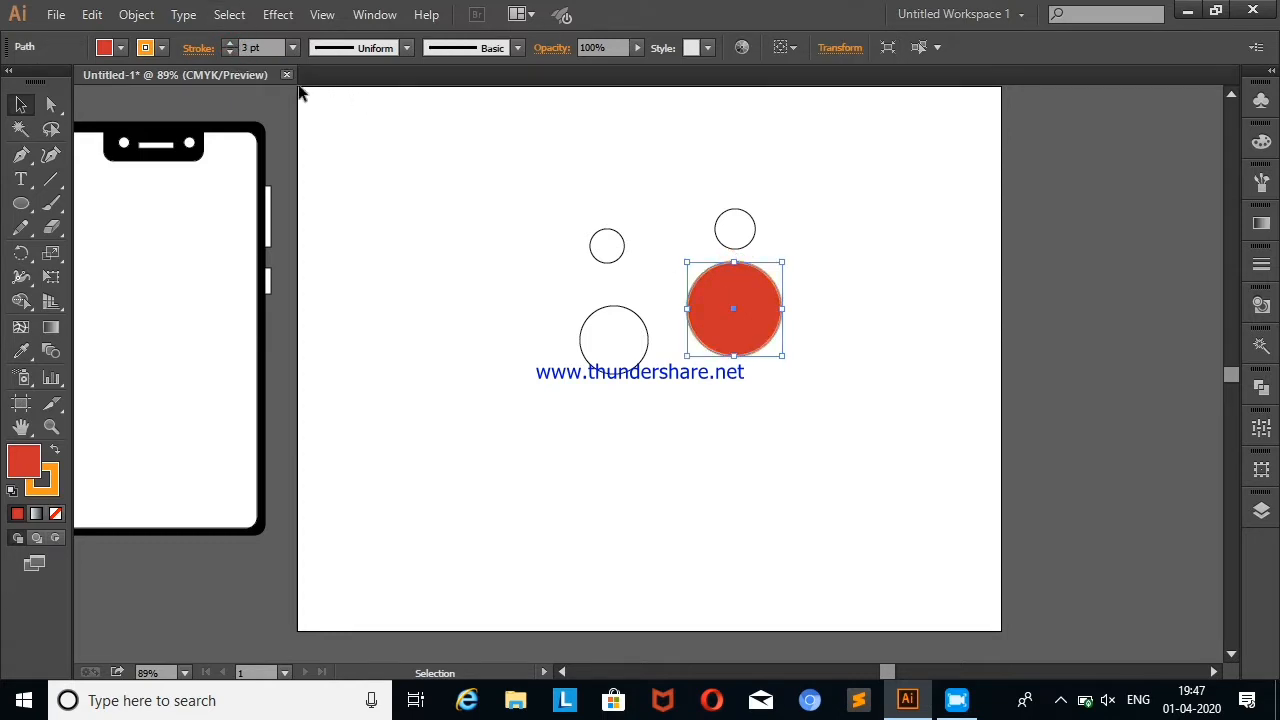
{"action": "left_click", "coordinate": [350, 225]}
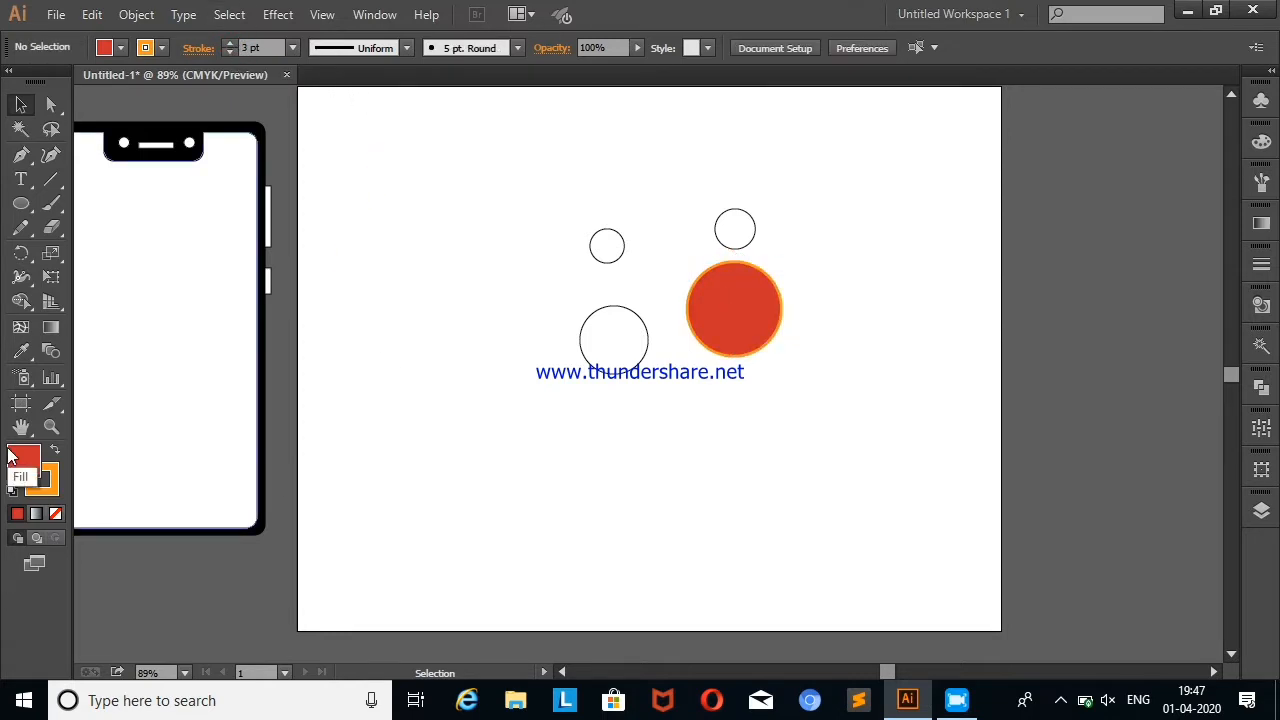
Step: Draw a small, flat horizontal rectangle below the circles with the Rectangle tool
{"action": "left_click", "coordinate": [22, 203]}
{"action": "left_click", "coordinate": [100, 203]}
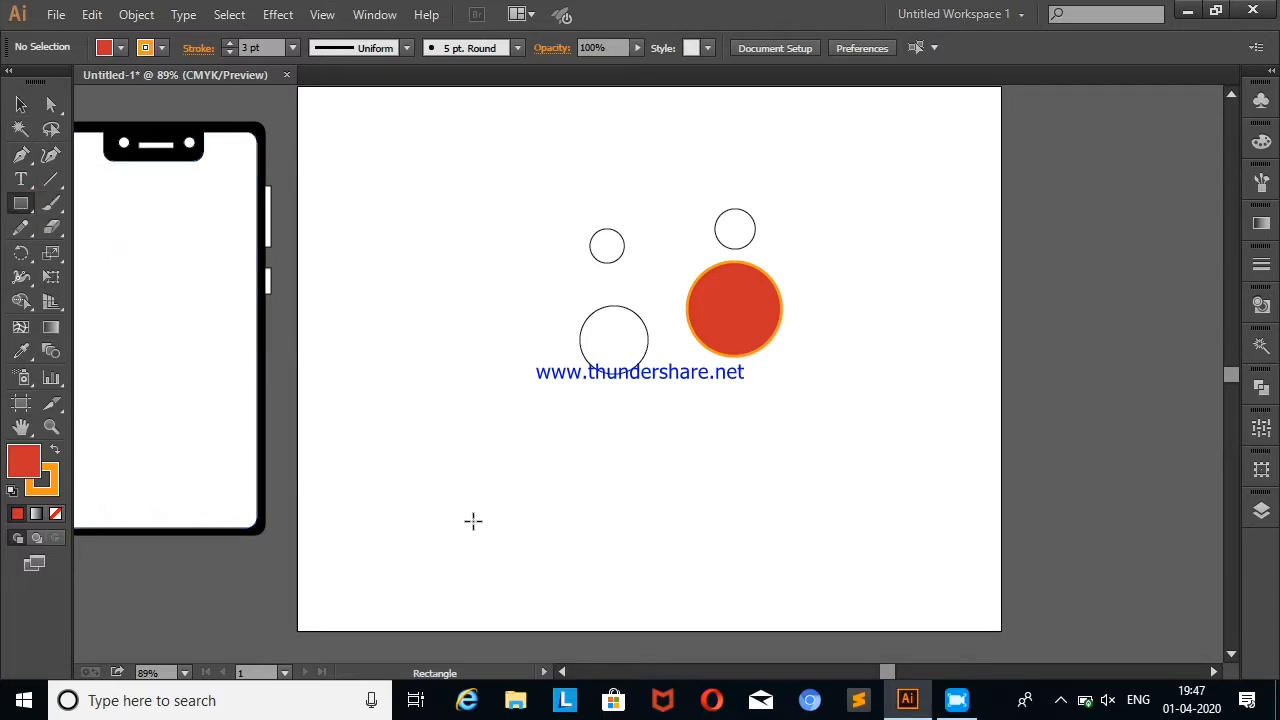
{"action": "right_click", "coordinate": [733, 177]}
{"action": "left_click", "coordinate": [775, 237]}
{"action": "right_click", "coordinate": [928, 315]}
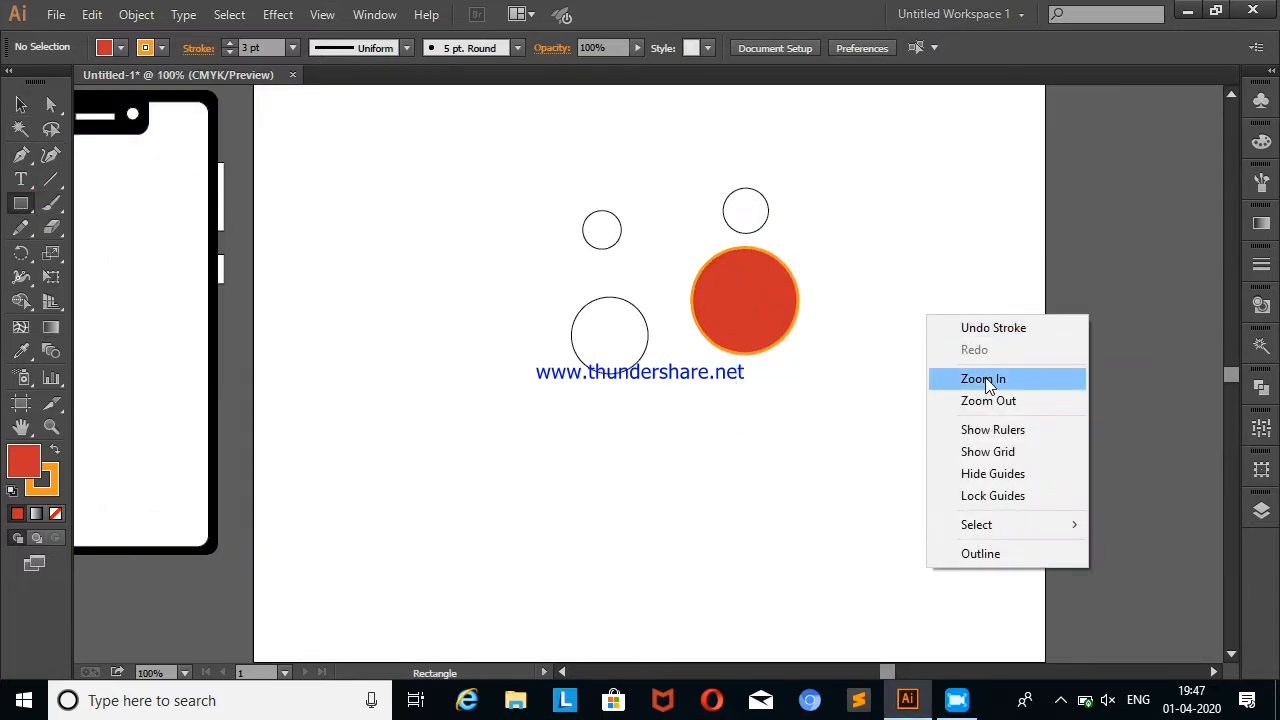
{"action": "left_click", "coordinate": [985, 377]}
{"action": "right_click", "coordinate": [957, 313]}
{"action": "left_click", "coordinate": [1008, 368]}
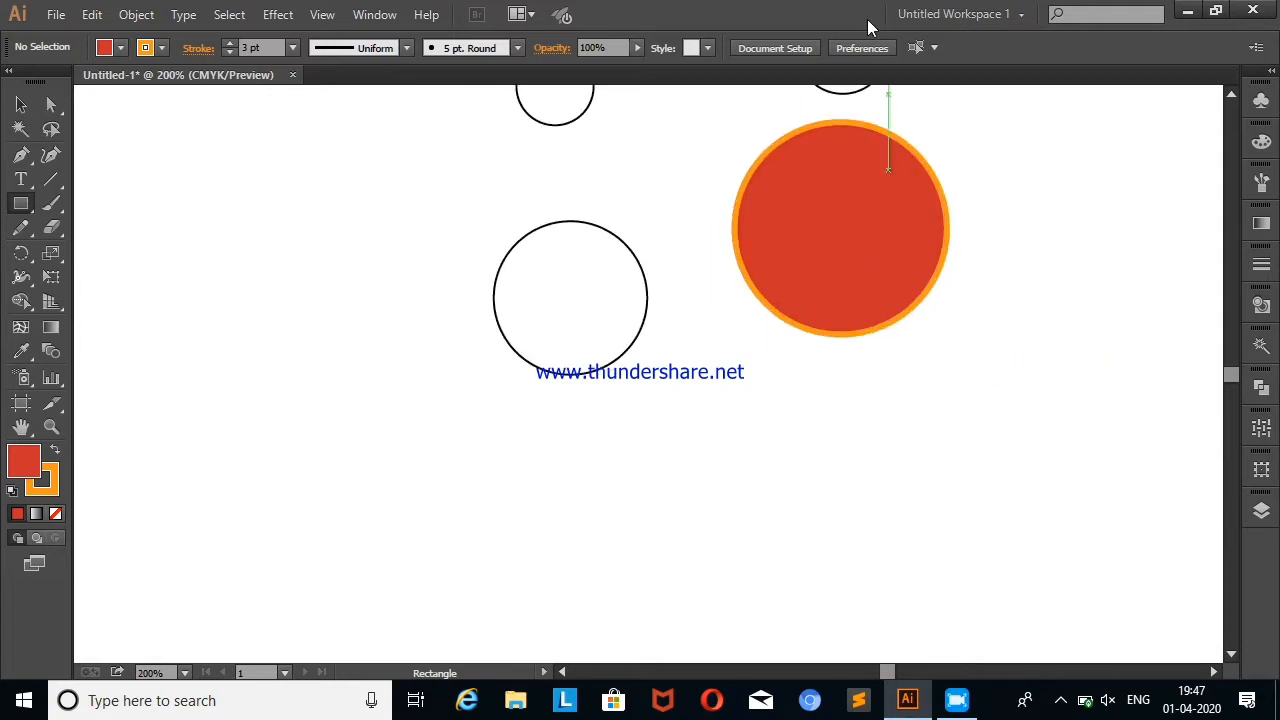
{"action": "mouse_move", "coordinate": [871, 168]}
{"action": "left_mouse_down"}
{"action": "mouse_move", "coordinate": [907, 204]}
{"action": "mouse_move", "coordinate": [934, 177]}
{"action": "mouse_move", "coordinate": [946, 188]}
{"action": "mouse_move", "coordinate": [930, 187]}
{"action": "mouse_move", "coordinate": [946, 181]}
{"action": "mouse_move", "coordinate": [729, 503]}
{"action": "mouse_move", "coordinate": [732, 461]}
{"action": "left_mouse_up"}
{"action": "key", "text": "v"}
Step: Remove the stroke from the small red rectangle
{"action": "left_click", "coordinate": [414, 120]}
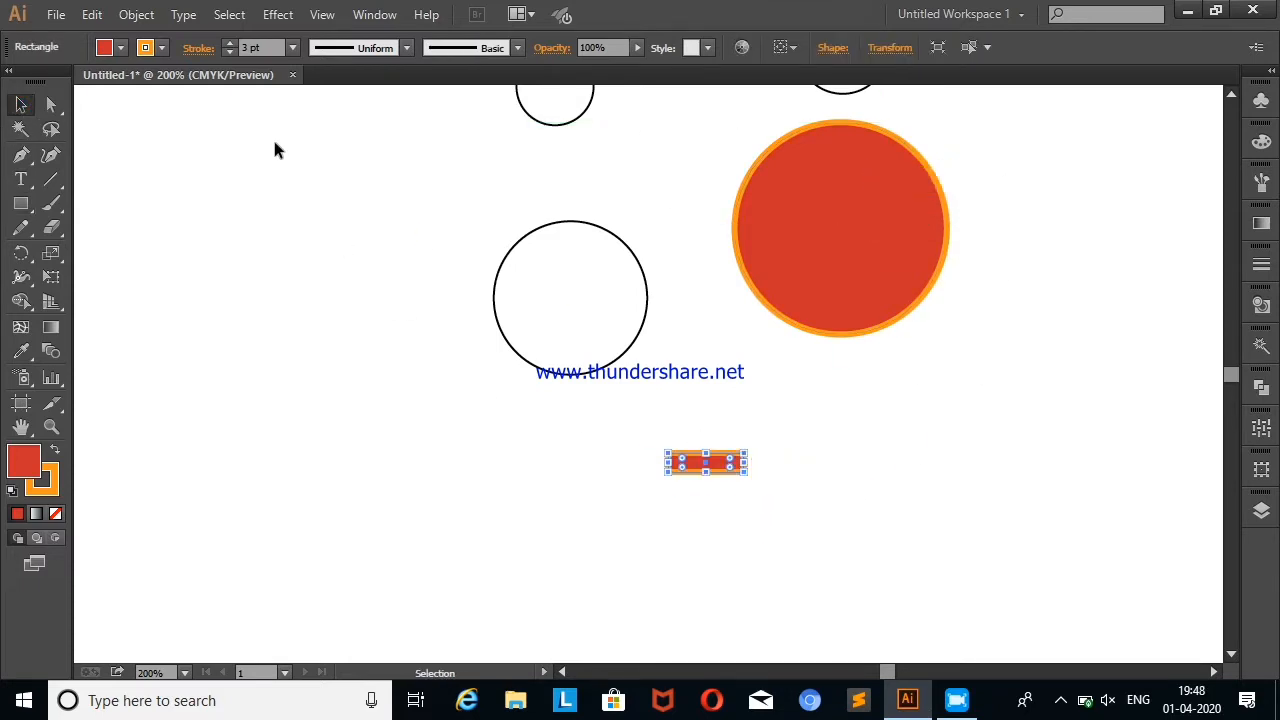
{"action": "left_click", "coordinate": [161, 47]}
{"action": "left_click", "coordinate": [13, 84]}
{"action": "left_click", "coordinate": [222, 343]}
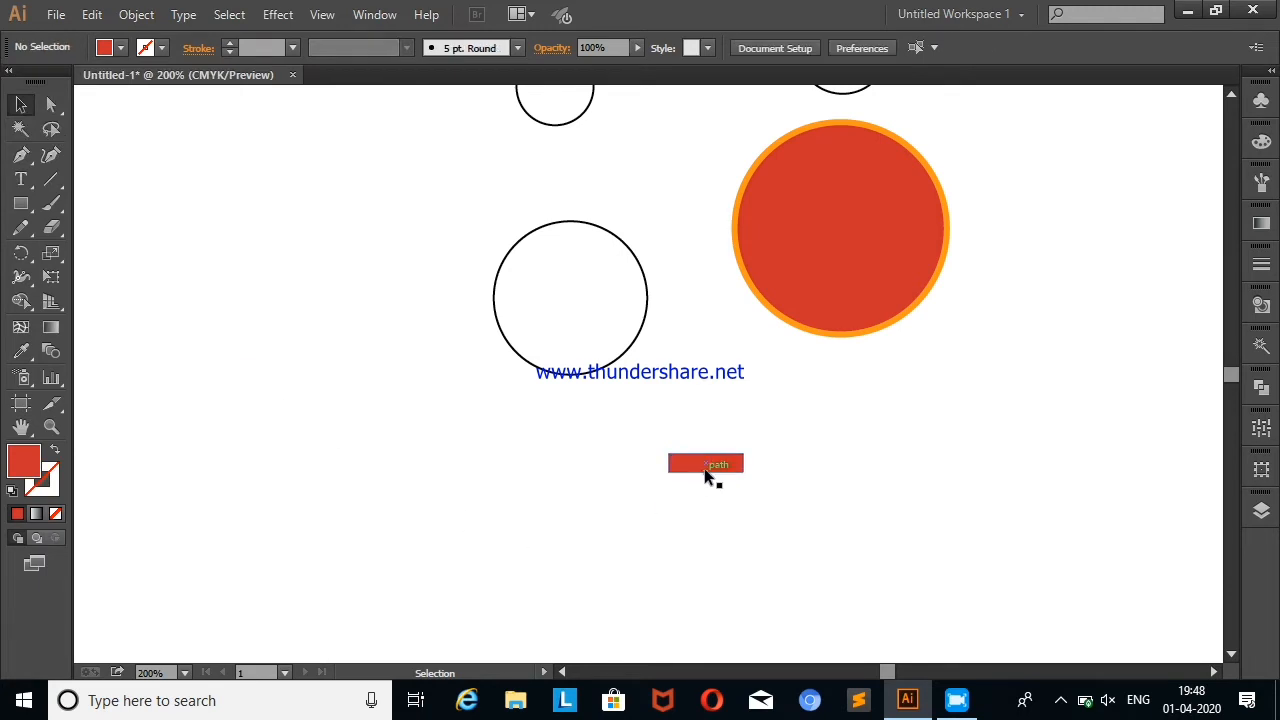
Step: Duplicate the small red rectangle twice below itself, offsetting one copy right and the other left in staggered rows
{"action": "left_click_drag", "start_coordinate": [705, 476], "coordinate": [709, 503]}
{"action": "right_click", "coordinate": [888, 414]}
{"action": "left_click", "coordinate": [906, 444]}
{"action": "left_click", "coordinate": [880, 446]}
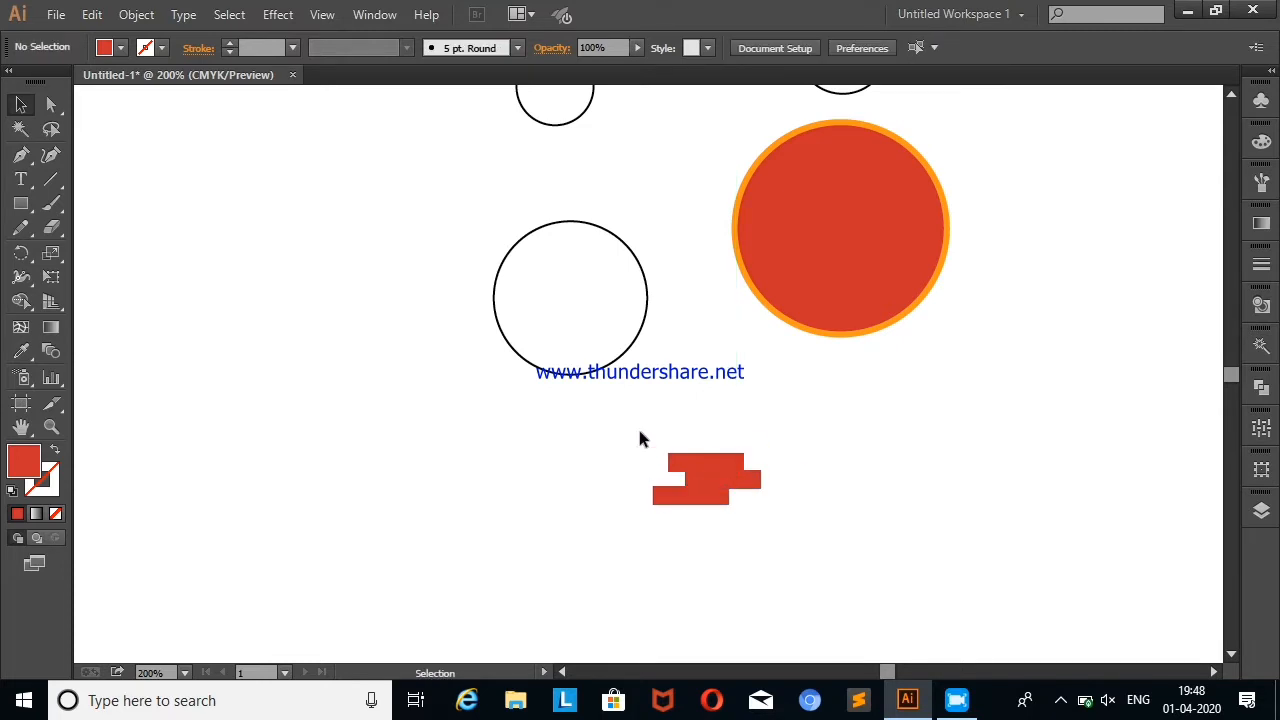
Step: Fully round the corners of the three staggered red bars so their ends become semicircular
{"action": "left_click_drag", "start_coordinate": [646, 420], "coordinate": [769, 577]}
{"action": "left_click", "coordinate": [53, 105]}
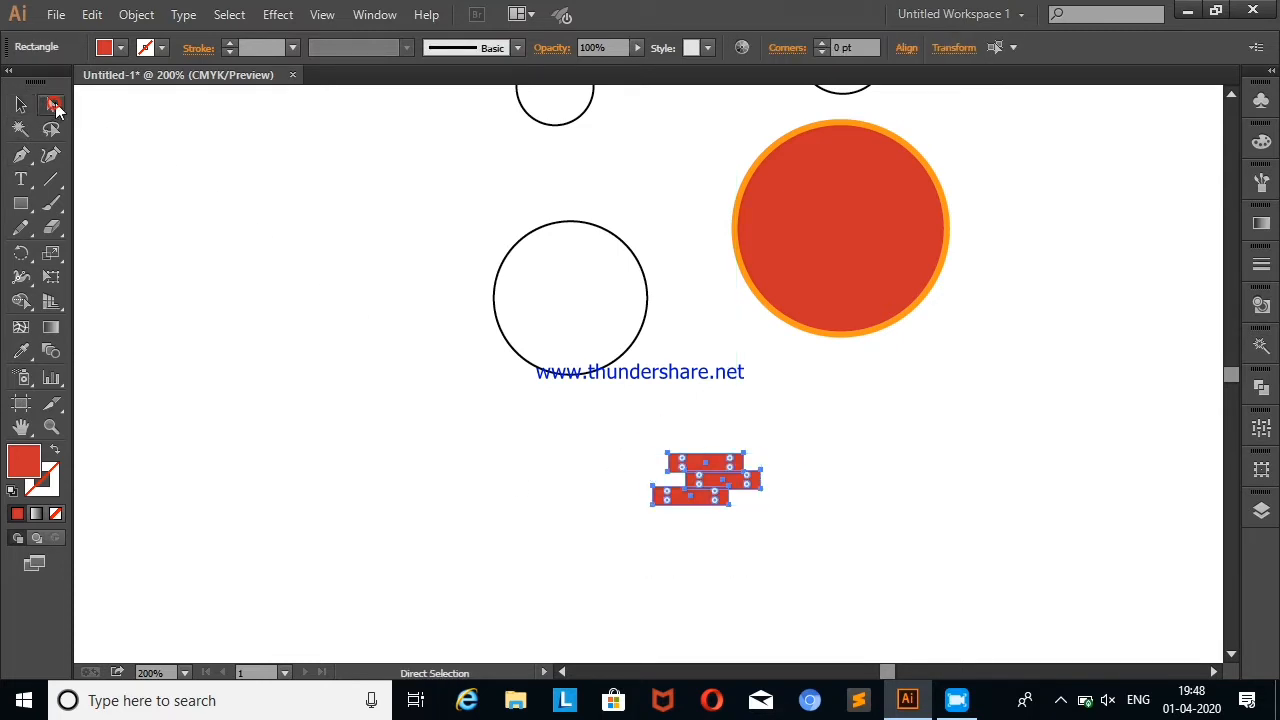
{"action": "left_click_drag", "start_coordinate": [748, 480], "coordinate": [733, 465]}
{"action": "left_click", "coordinate": [902, 422]}
{"action": "left_click", "coordinate": [709, 502]}
{"action": "left_click_drag", "start_coordinate": [634, 434], "coordinate": [754, 524]}
{"action": "left_click_drag", "start_coordinate": [709, 479], "coordinate": [688, 535]}
{"action": "right_click", "coordinate": [871, 486]}
{"action": "left_click", "coordinate": [903, 170]}
Step: Duplicate the three rounded red bars directly below the originals, forming a staggered stack of six
{"action": "left_click_drag", "start_coordinate": [643, 437], "coordinate": [786, 548]}
{"action": "left_click_drag", "start_coordinate": [719, 488], "coordinate": [731, 538]}
{"action": "left_click_drag", "start_coordinate": [866, 463], "coordinate": [863, 454]}
Step: Move all six rounded bars so they straddle the inner and outer side of the red circle's right edge
{"action": "left_click_drag", "start_coordinate": [634, 423], "coordinate": [838, 582]}
{"action": "left_click_drag", "start_coordinate": [712, 501], "coordinate": [921, 222]}
{"action": "left_click", "coordinate": [1072, 203]}
{"action": "left_click_drag", "start_coordinate": [1012, 128], "coordinate": [790, 372]}
{"action": "left_click", "coordinate": [1000, 131]}
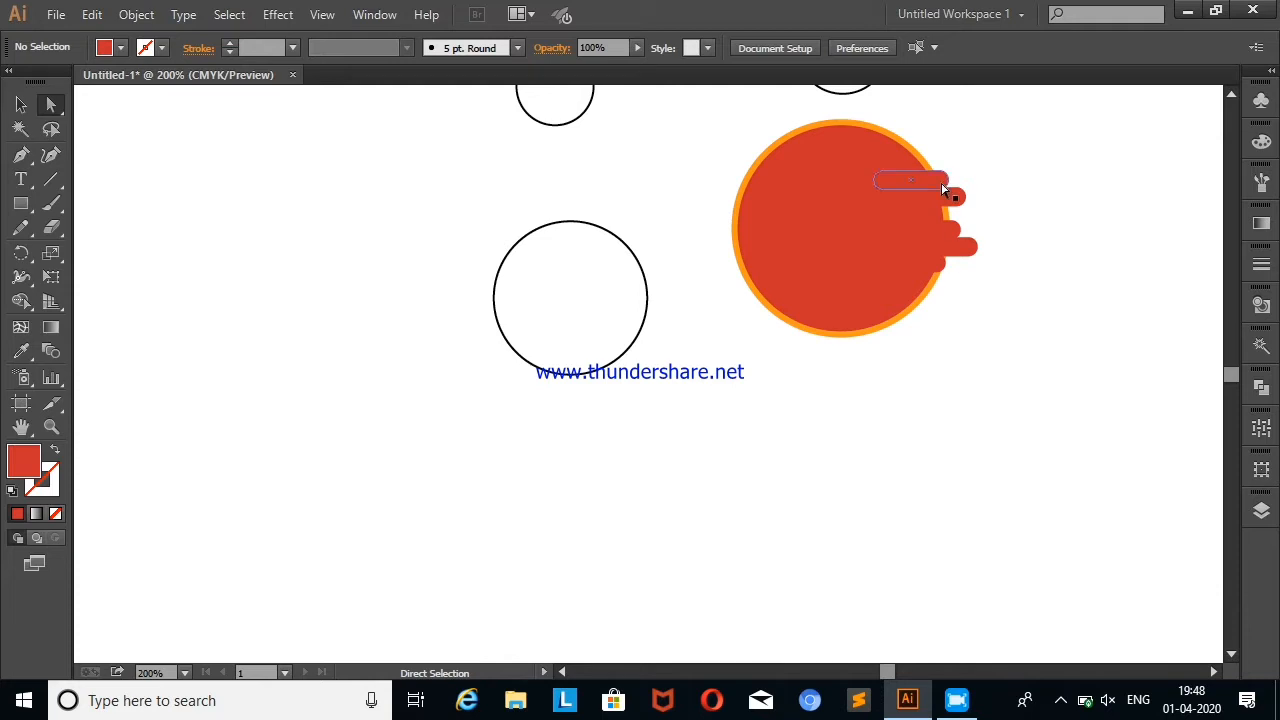
Step: Try to trim the bars against the red circle's edge with Shape Builder and delete the pieces inside the circle
{"action": "left_click_drag", "start_coordinate": [1012, 145], "coordinate": [829, 355]}
{"action": "left_click", "coordinate": [21, 301]}
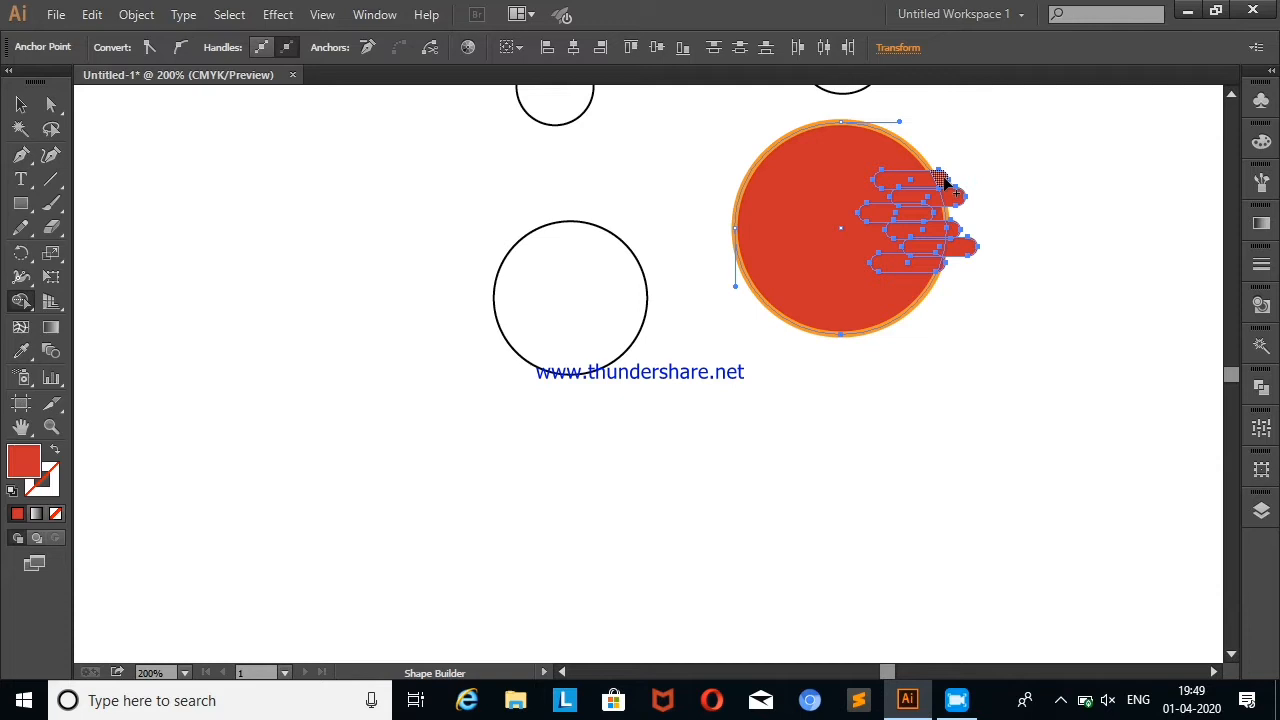
{"action": "left_click_drag", "start_coordinate": [940, 178], "coordinate": [950, 210]}
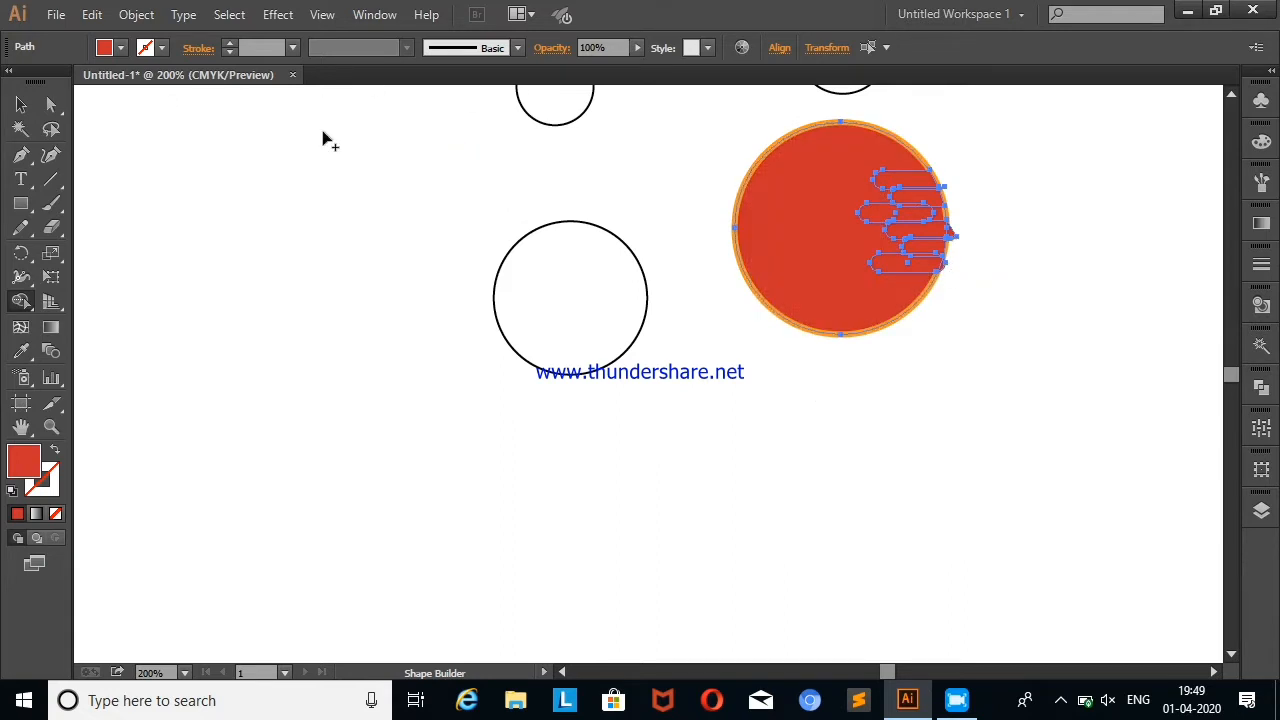
{"action": "left_click", "coordinate": [20, 104]}
{"action": "left_click", "coordinate": [916, 182]}
{"action": "left_click", "coordinate": [910, 234]}
{"action": "key", "text": "Delete"}
Step: Undo the Shape Builder trimming, the deletion and the move of the six bars onto the circle
{"action": "right_click", "coordinate": [999, 155]}
{"action": "left_click", "coordinate": [1032, 175]}
{"action": "right_click", "coordinate": [1033, 174]}
{"action": "left_click", "coordinate": [1063, 184]}
{"action": "right_click", "coordinate": [1074, 179]}
{"action": "left_click", "coordinate": [1093, 189]}
{"action": "right_click", "coordinate": [1100, 186]}
{"action": "left_click", "coordinate": [1115, 193]}
{"action": "right_click", "coordinate": [1117, 192]}
{"action": "left_click", "coordinate": [1115, 196]}
{"action": "right_click", "coordinate": [1125, 194]}
{"action": "left_click", "coordinate": [1112, 196]}
Step: Move the stack of six rounded bars over the right edge of the large red circle
{"action": "left_click_drag", "start_coordinate": [718, 506], "coordinate": [940, 224]}
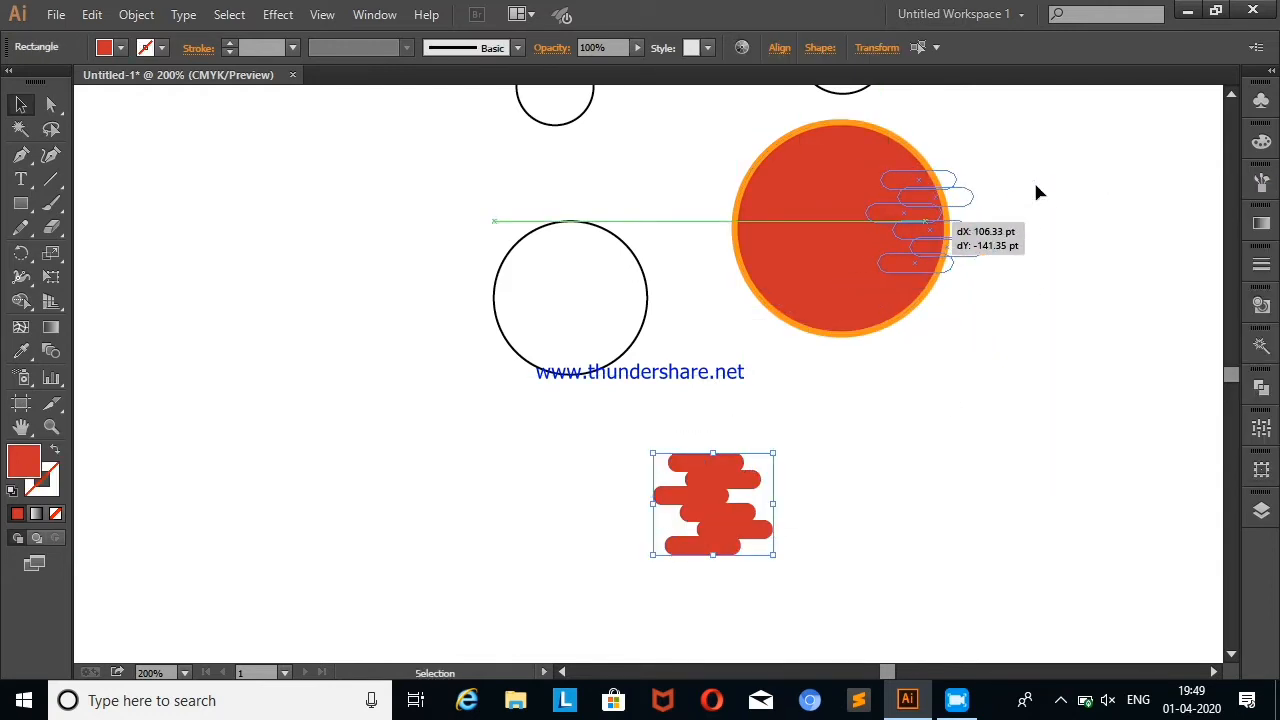
{"action": "left_click", "coordinate": [1033, 185]}
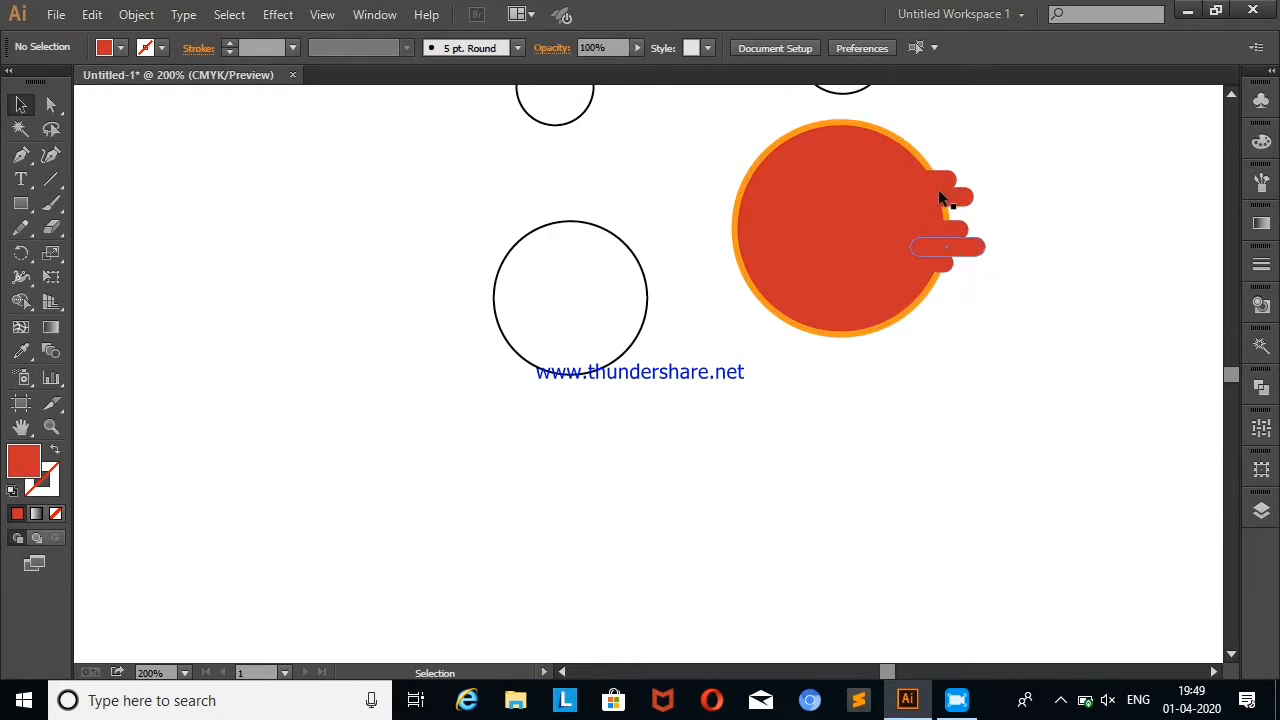
Step: Give the large circle a very light grey fill and a white outline
{"action": "left_click", "coordinate": [837, 190]}
{"action": "left_click", "coordinate": [120, 48]}
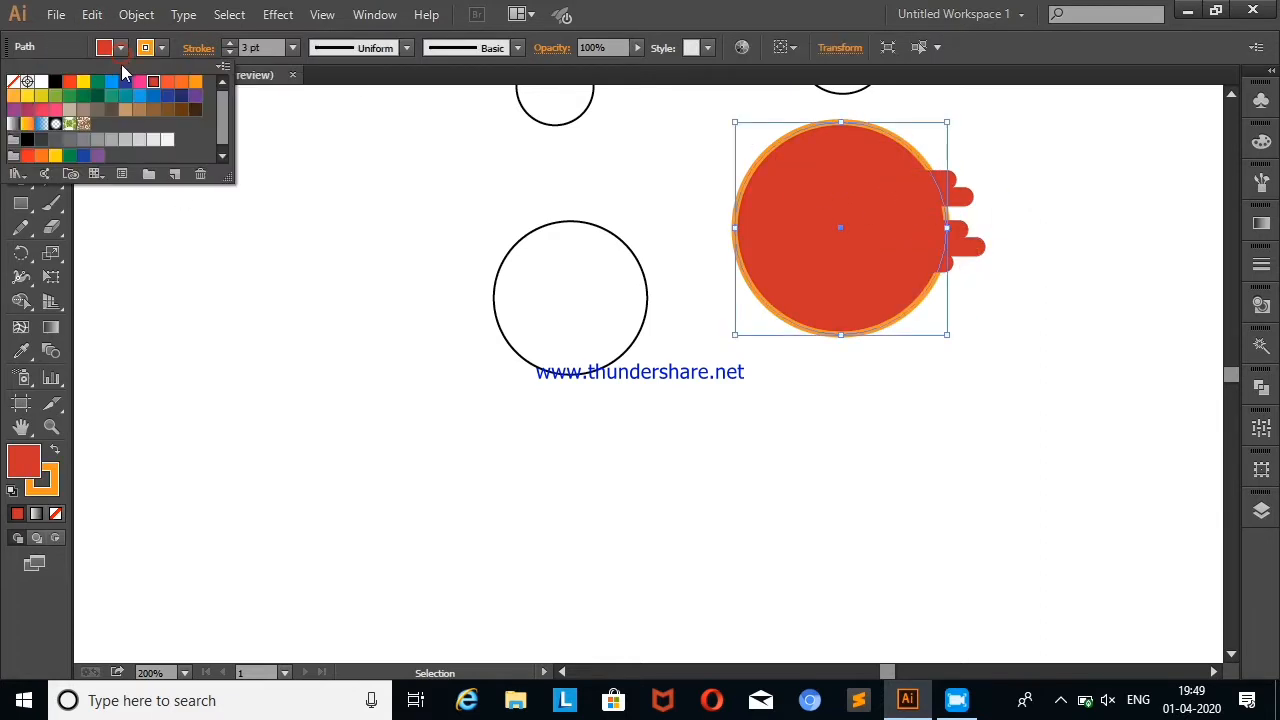
{"action": "left_click", "coordinate": [175, 139]}
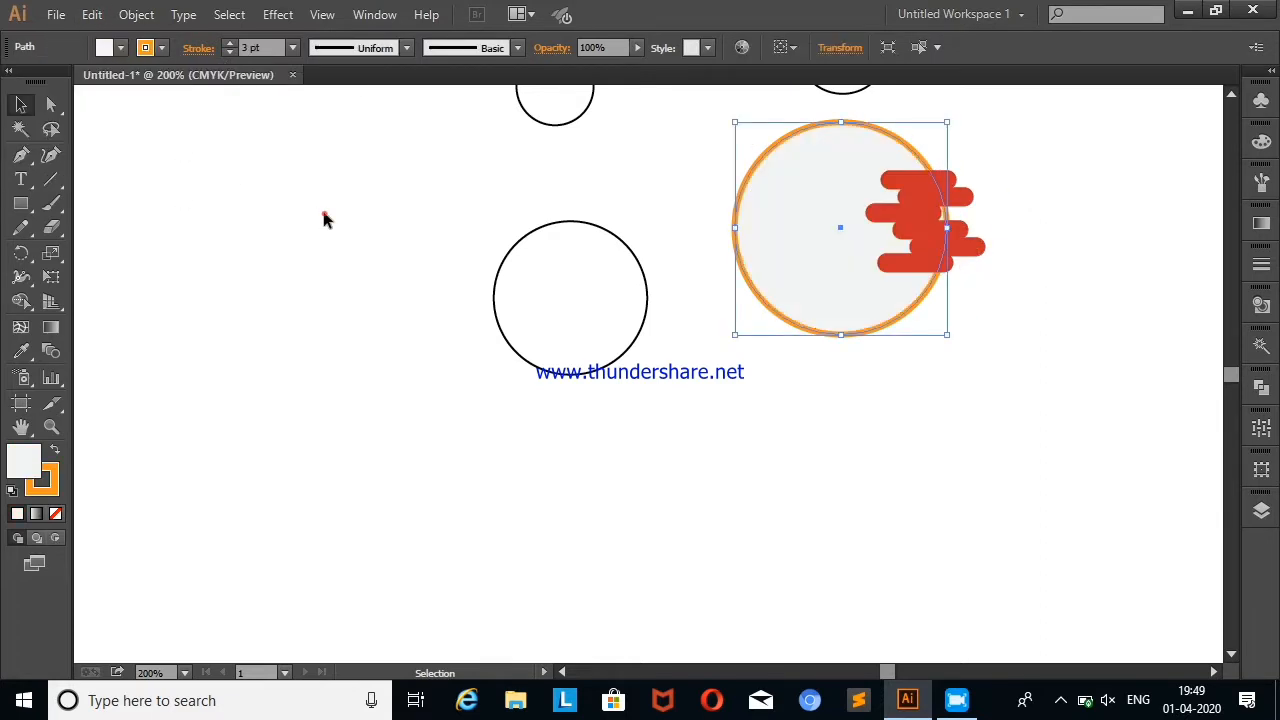
{"action": "left_click", "coordinate": [160, 48]}
{"action": "left_click", "coordinate": [47, 89]}
{"action": "left_click", "coordinate": [353, 286]}
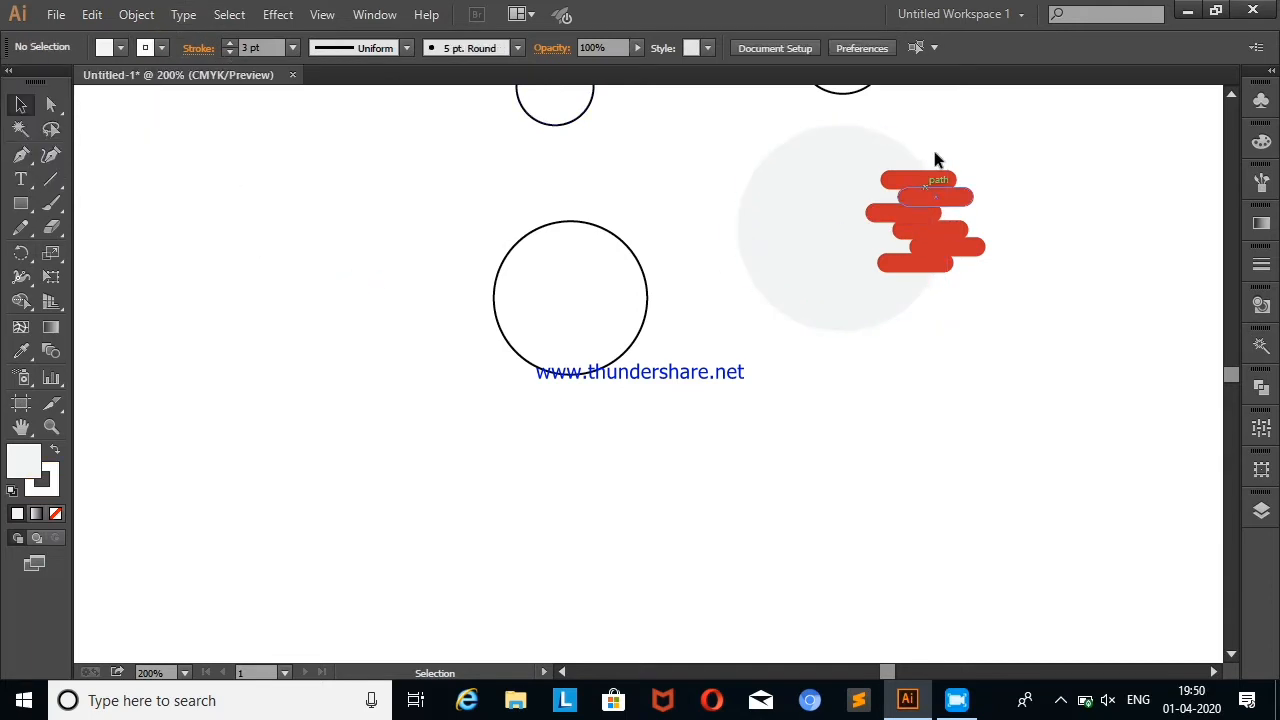
Step: Move the light grey circle clear of the bars and merge the six red bars into one shape with Shape Builder
{"action": "left_click_drag", "start_coordinate": [802, 218], "coordinate": [717, 214]}
{"action": "left_click_drag", "start_coordinate": [880, 154], "coordinate": [997, 314]}
{"action": "left_click", "coordinate": [21, 302]}
{"action": "left_click_drag", "start_coordinate": [943, 180], "coordinate": [924, 268]}
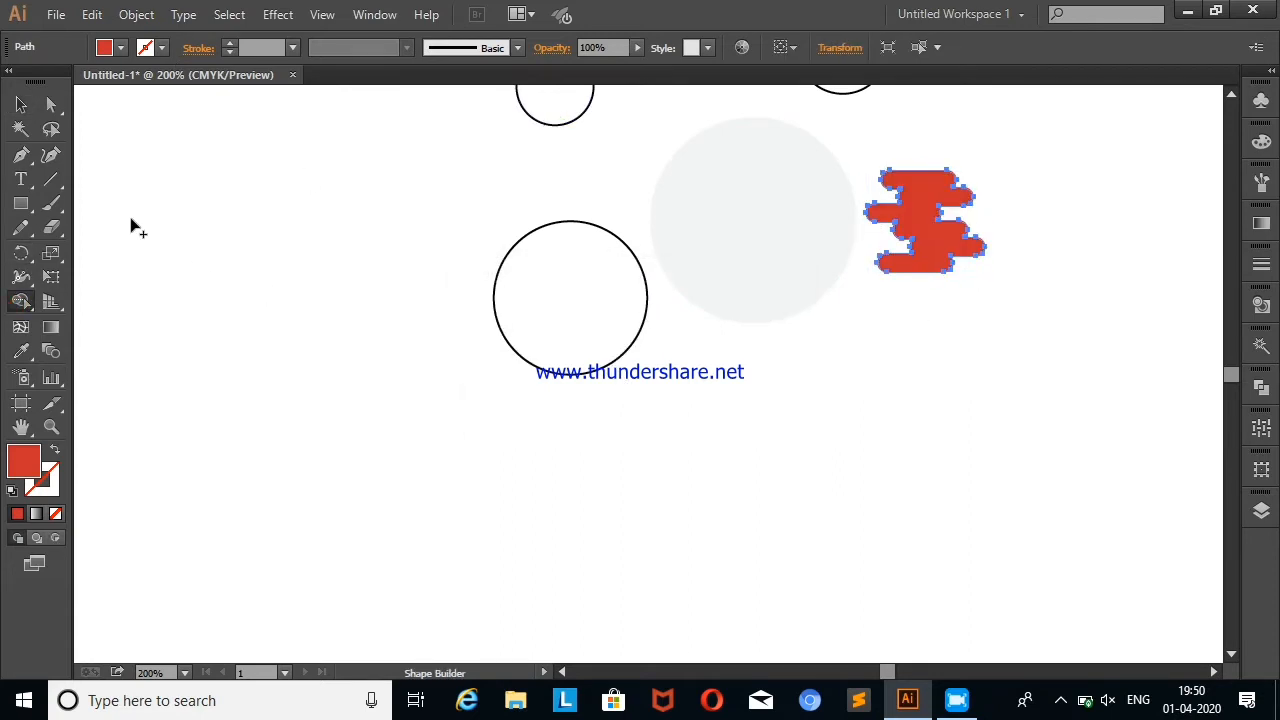
Step: Lower the light grey circle, place copies of the merged bars at its upper left and lower right edges, and delete the original bars
{"action": "left_click", "coordinate": [22, 105]}
{"action": "left_click_drag", "start_coordinate": [761, 255], "coordinate": [778, 409]}
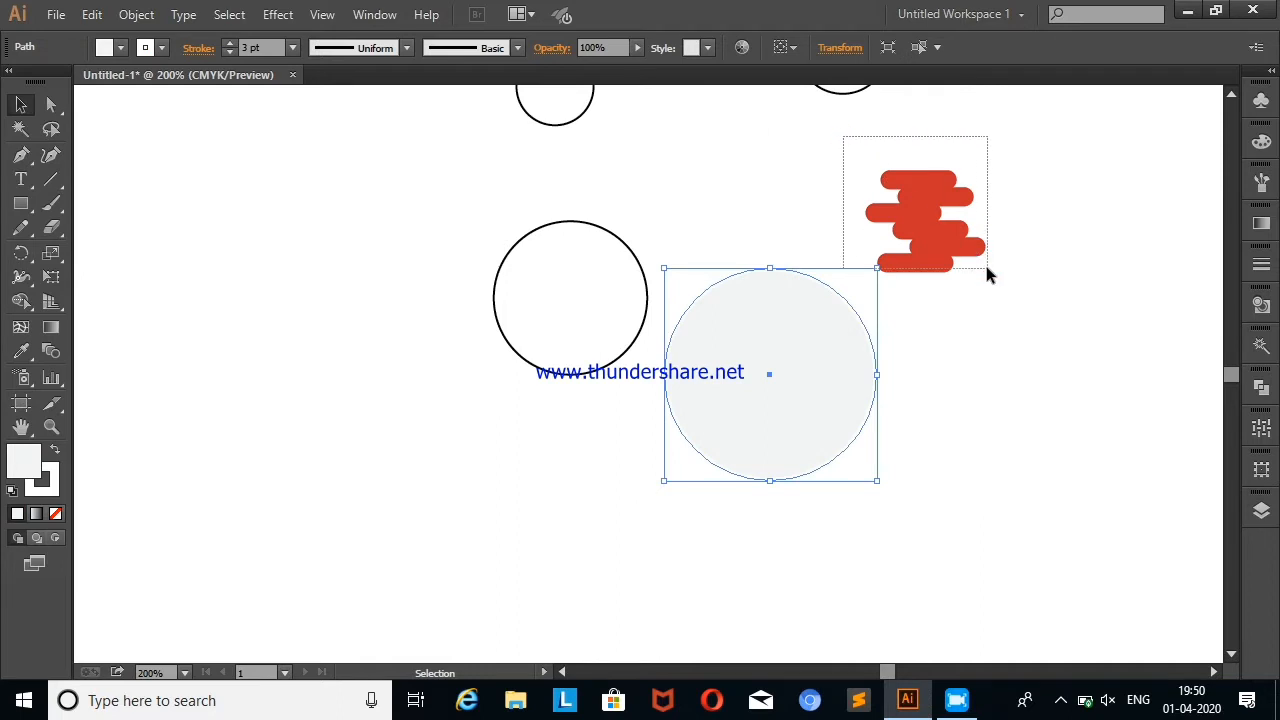
{"action": "left_click", "coordinate": [914, 206]}
{"action": "left_click_drag", "start_coordinate": [914, 206], "coordinate": [696, 319], "text": "alt"}
{"action": "left_click_drag", "start_coordinate": [976, 264], "coordinate": [988, 277]}
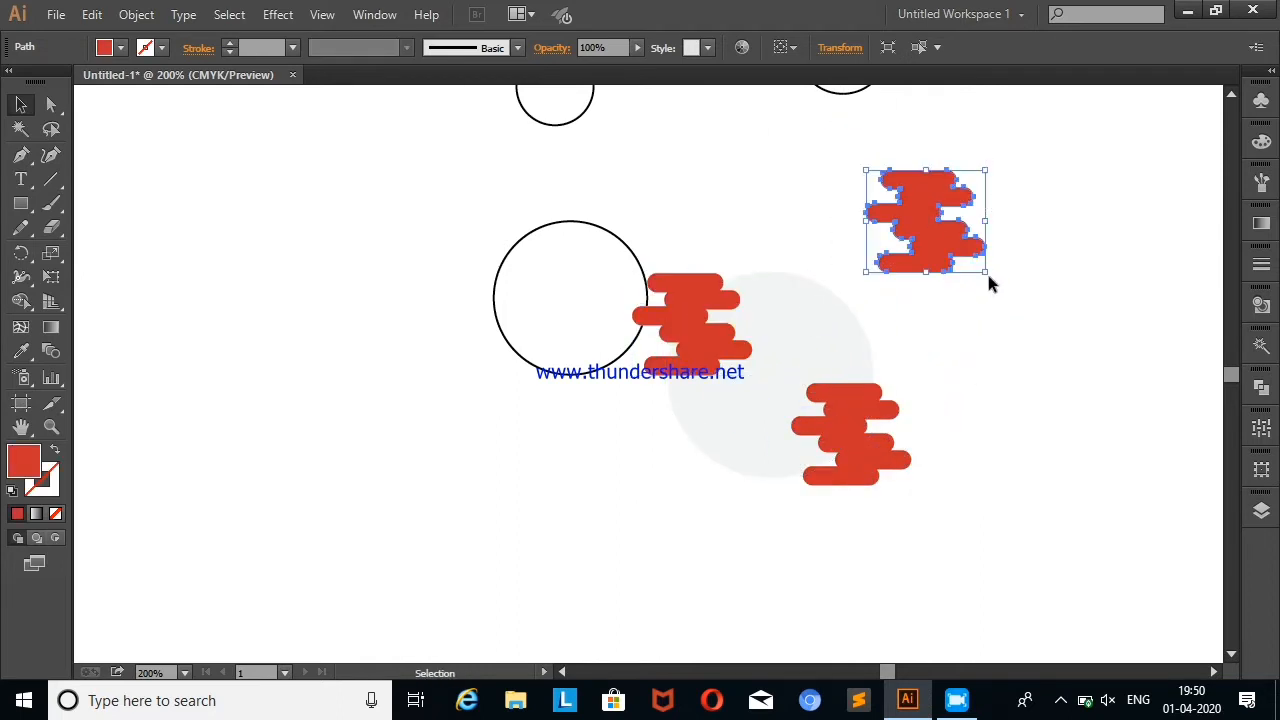
{"action": "key", "text": "Delete"}
Step: Fill both red bar shapes overlapping the light grey circle with medium grey
{"action": "left_click", "coordinate": [860, 458]}
{"action": "left_click", "coordinate": [121, 47]}
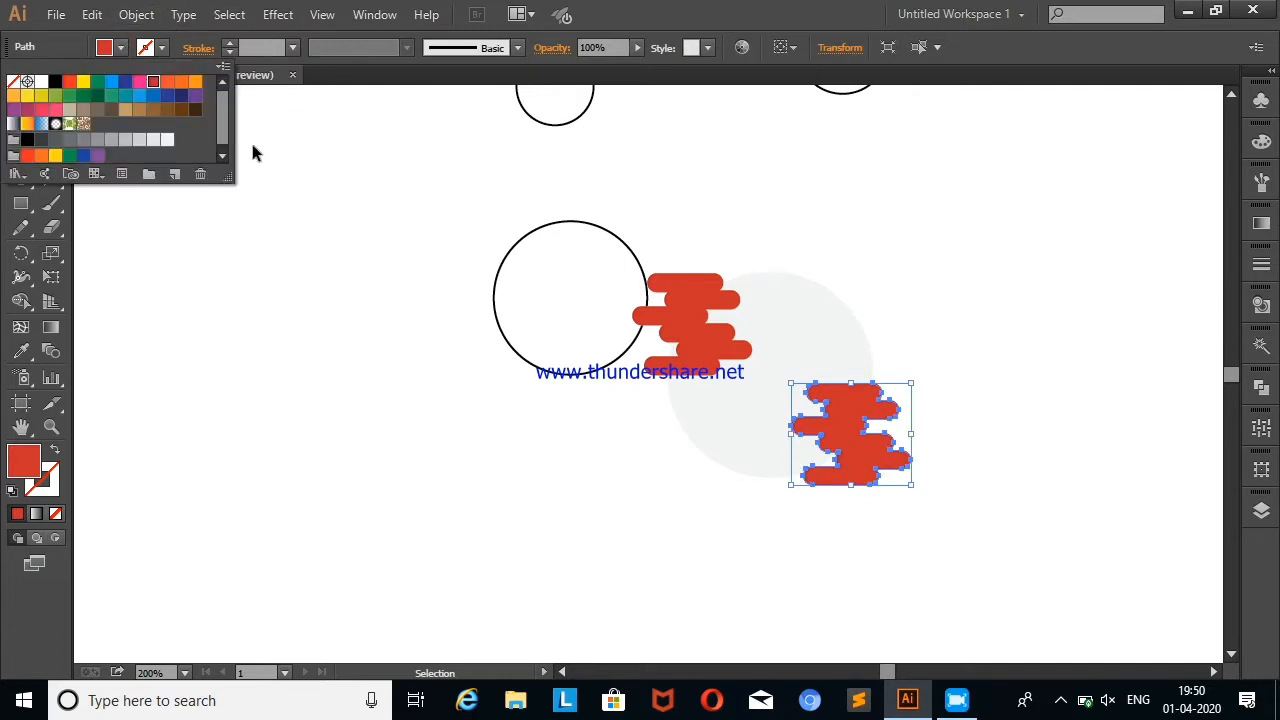
{"action": "left_click", "coordinate": [83, 141]}
{"action": "left_click", "coordinate": [374, 362]}
{"action": "left_click", "coordinate": [640, 309]}
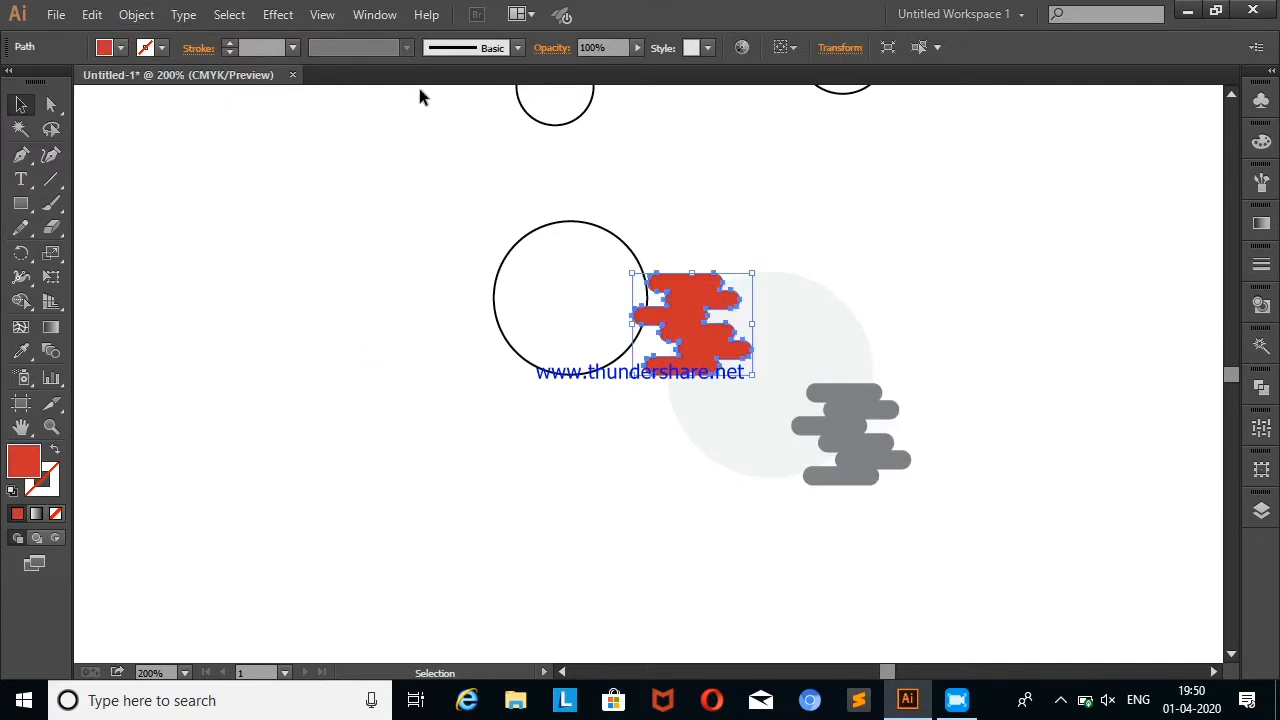
{"action": "left_click", "coordinate": [121, 47]}
{"action": "left_click", "coordinate": [83, 139]}
{"action": "left_click", "coordinate": [265, 337]}
Step: Move the light grey circle together with its two grey bar shapes up and away from the outlined circle
{"action": "left_click_drag", "start_coordinate": [661, 228], "coordinate": [940, 491]}
{"action": "left_click_drag", "start_coordinate": [815, 343], "coordinate": [988, 263]}
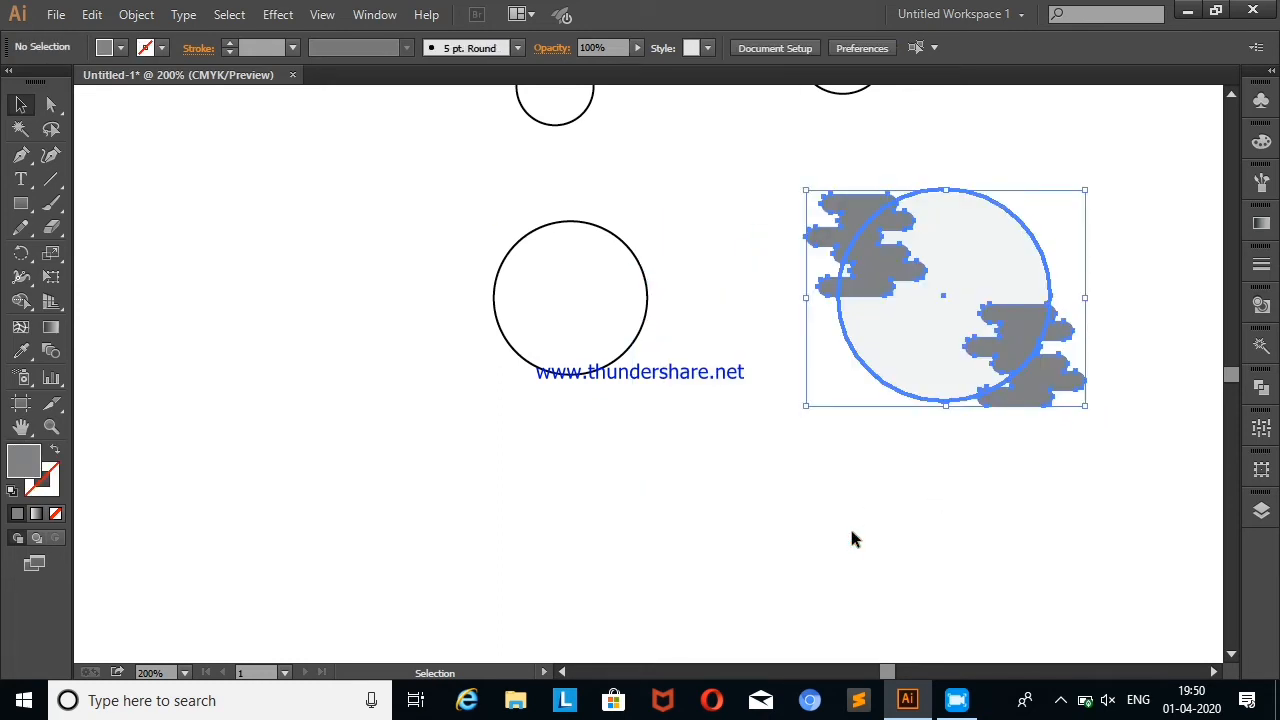
{"action": "left_click", "coordinate": [851, 540]}
Step: Fill the smartphone's screen with purple
{"action": "scroll", "coordinate": [783, 314], "scroll_direction": "down", "scroll_amount": 3}
{"action": "scroll", "coordinate": [1222, 444], "scroll_direction": "up", "scroll_amount": 3}
{"action": "right_click", "coordinate": [744, 487]}
{"action": "left_click", "coordinate": [818, 496]}
{"action": "right_click", "coordinate": [818, 447]}
{"action": "left_click", "coordinate": [894, 271]}
{"action": "right_click", "coordinate": [896, 270]}
{"action": "left_click", "coordinate": [1050, 355]}
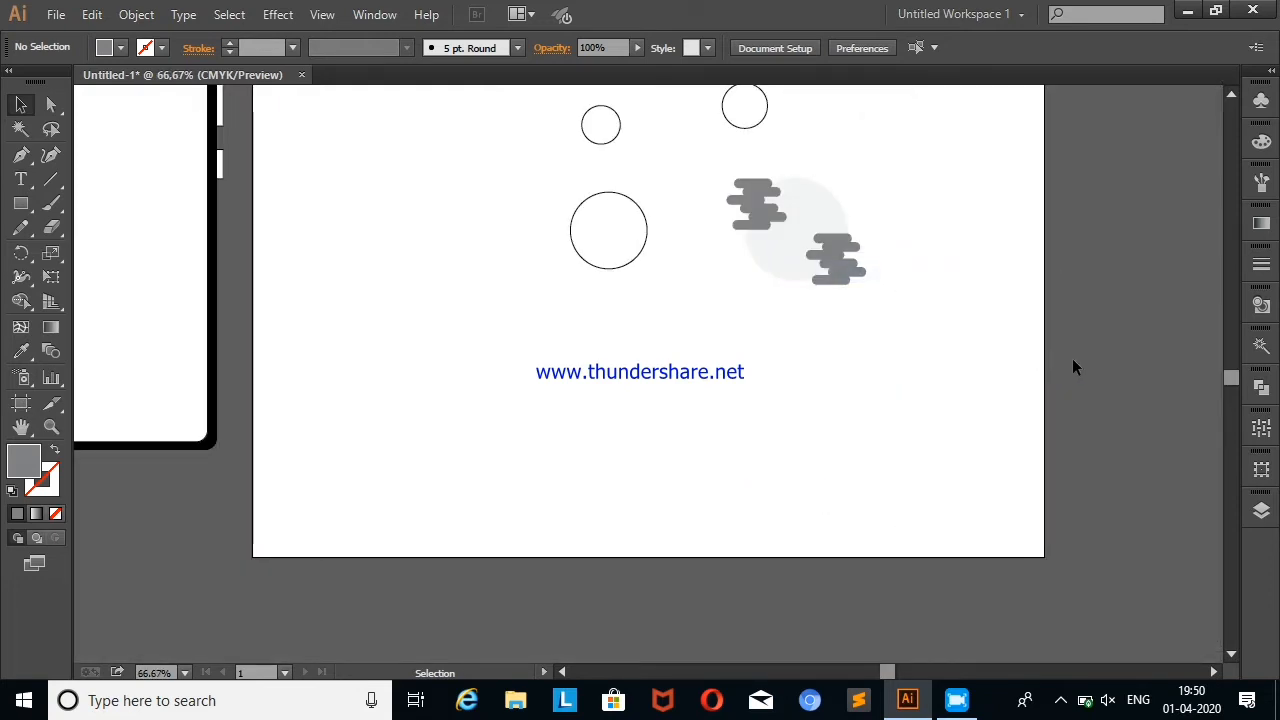
{"action": "scroll", "coordinate": [650, 350], "scroll_direction": "up", "scroll_amount": 2}
{"action": "left_click", "coordinate": [243, 328]}
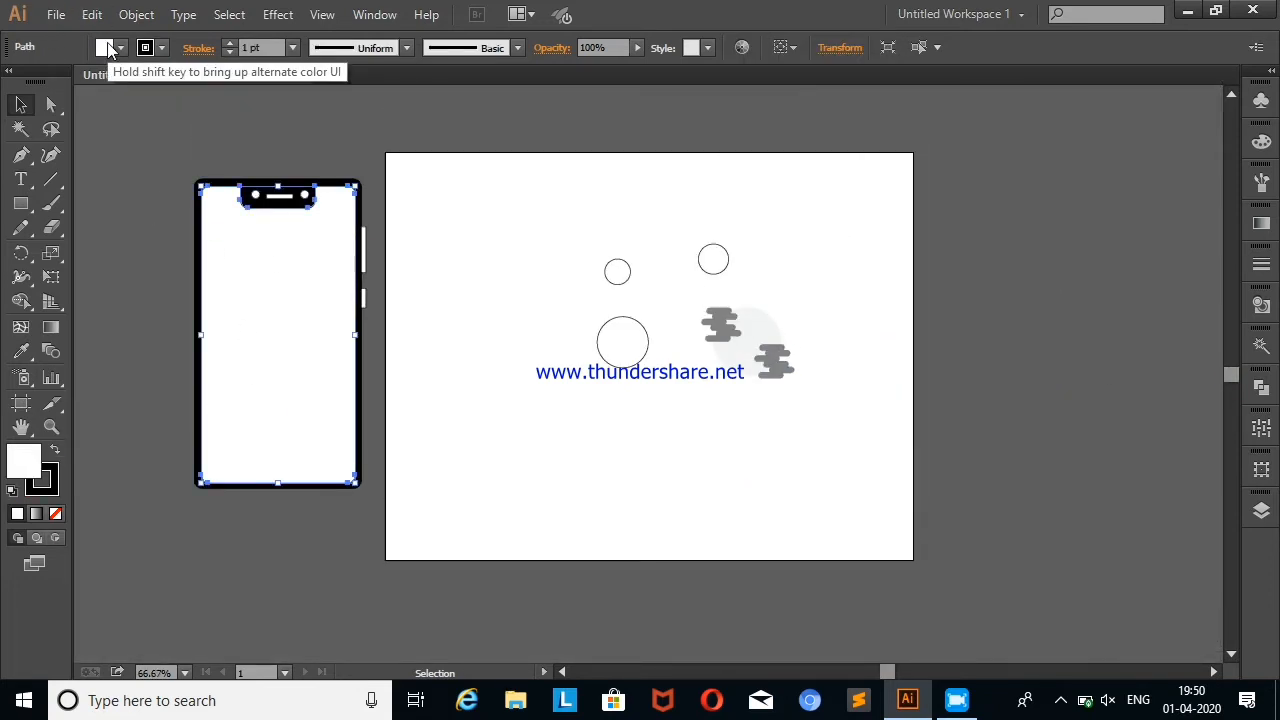
{"action": "left_click", "coordinate": [110, 48]}
{"action": "left_click", "coordinate": [162, 110]}
{"action": "left_click", "coordinate": [164, 158]}
Step: Move the phone onto the left part of the artboard and place the moon graphic on the upper part of its screen
{"action": "left_click_drag", "start_coordinate": [299, 355], "coordinate": [515, 378]}
{"action": "left_click_drag", "start_coordinate": [743, 333], "coordinate": [528, 271]}
{"action": "left_click", "coordinate": [778, 203]}
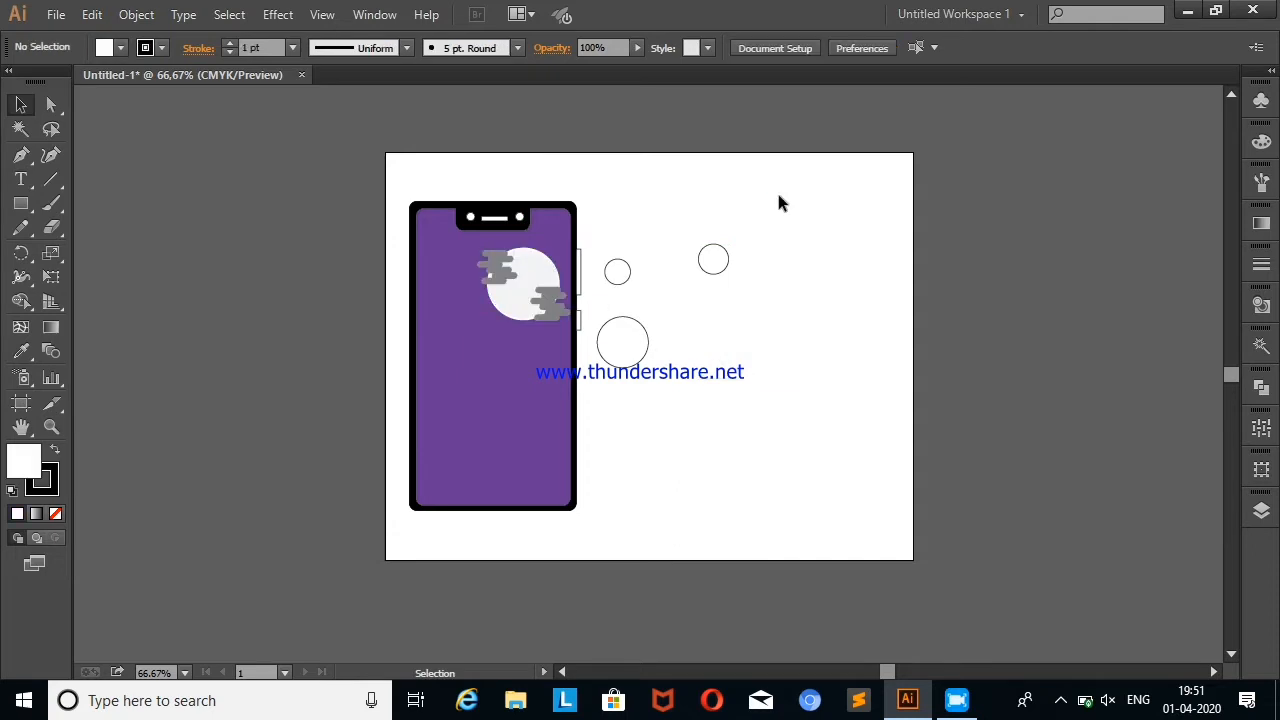
Step: Gather the three outlined circles in a compact group on the empty right part of the artboard
{"action": "left_click_drag", "start_coordinate": [621, 268], "coordinate": [717, 289]}
{"action": "left_click_drag", "start_coordinate": [712, 247], "coordinate": [784, 291]}
{"action": "left_click_drag", "start_coordinate": [634, 344], "coordinate": [795, 358]}
{"action": "left_click_drag", "start_coordinate": [678, 240], "coordinate": [841, 431]}
{"action": "left_click_drag", "start_coordinate": [775, 333], "coordinate": [748, 270]}
{"action": "left_click_drag", "start_coordinate": [678, 237], "coordinate": [759, 244]}
{"action": "left_click", "coordinate": [730, 183]}
{"action": "left_click", "coordinate": [790, 196]}
Step: Scale the three outlined circles together down to about half their size
{"action": "left_click_drag", "start_coordinate": [701, 215], "coordinate": [819, 348]}
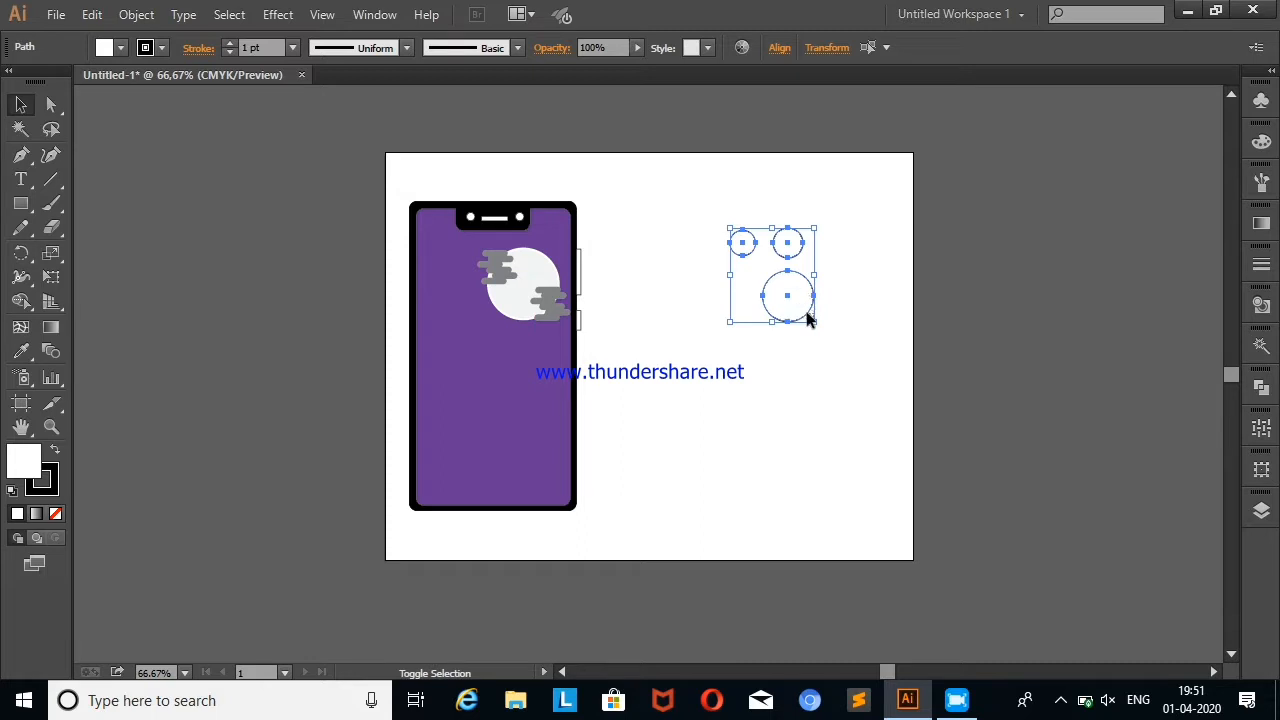
{"action": "left_click", "coordinate": [686, 200]}
{"action": "left_click_drag", "start_coordinate": [686, 200], "coordinate": [773, 287]}
Step: Place the three scaled circles on the phone screen, the largest below the moon graphic and the others beside it
{"action": "left_click_drag", "start_coordinate": [700, 206], "coordinate": [815, 335]}
{"action": "left_click_drag", "start_coordinate": [765, 263], "coordinate": [530, 349]}
{"action": "left_click", "coordinate": [711, 239]}
{"action": "left_click", "coordinate": [709, 294]}
{"action": "mouse_move", "coordinate": [457, 255]}
{"action": "left_mouse_down"}
{"action": "mouse_move", "coordinate": [446, 230]}
{"action": "mouse_move", "coordinate": [450, 271]}
{"action": "left_mouse_up"}
{"action": "left_click", "coordinate": [692, 232]}
{"action": "left_click", "coordinate": [702, 269]}
Step: Undo the placement of the three circles on the phone screen
{"action": "right_click", "coordinate": [700, 267]}
{"action": "left_click", "coordinate": [741, 277]}
{"action": "right_click", "coordinate": [741, 272]}
{"action": "left_click", "coordinate": [772, 284]}
{"action": "right_click", "coordinate": [734, 260]}
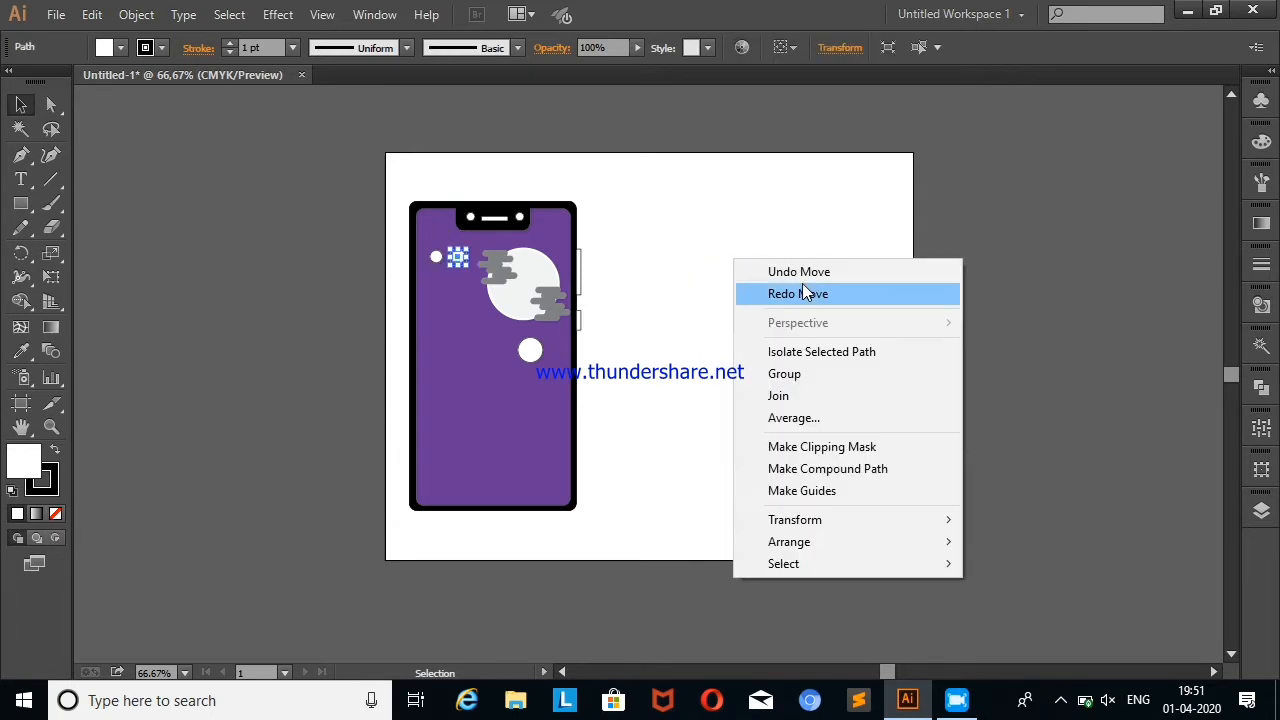
{"action": "left_click", "coordinate": [800, 292]}
{"action": "right_click", "coordinate": [761, 242]}
{"action": "left_click", "coordinate": [810, 256]}
{"action": "right_click", "coordinate": [801, 242]}
{"action": "left_click", "coordinate": [853, 258]}
{"action": "right_click", "coordinate": [847, 246]}
{"action": "left_click", "coordinate": [861, 257]}
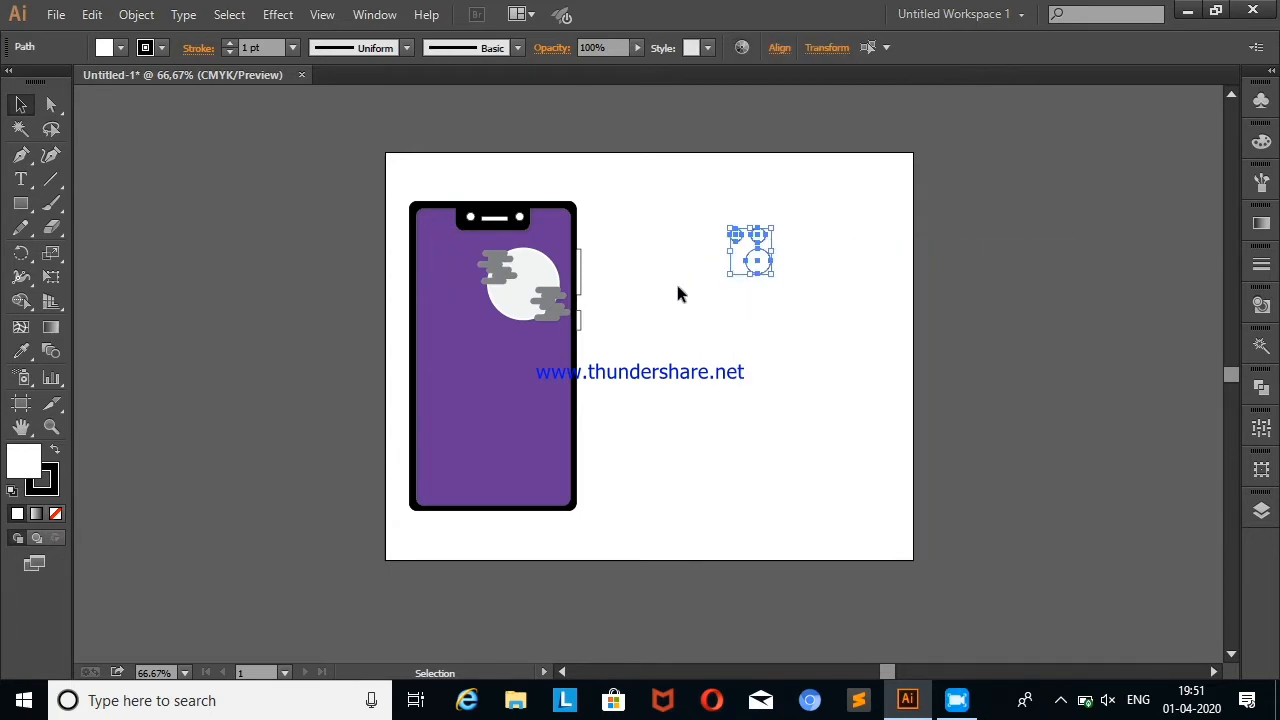
Step: Shrink the three outlined circles further and fill them with orange
{"action": "left_click_drag", "start_coordinate": [770, 280], "coordinate": [760, 260]}
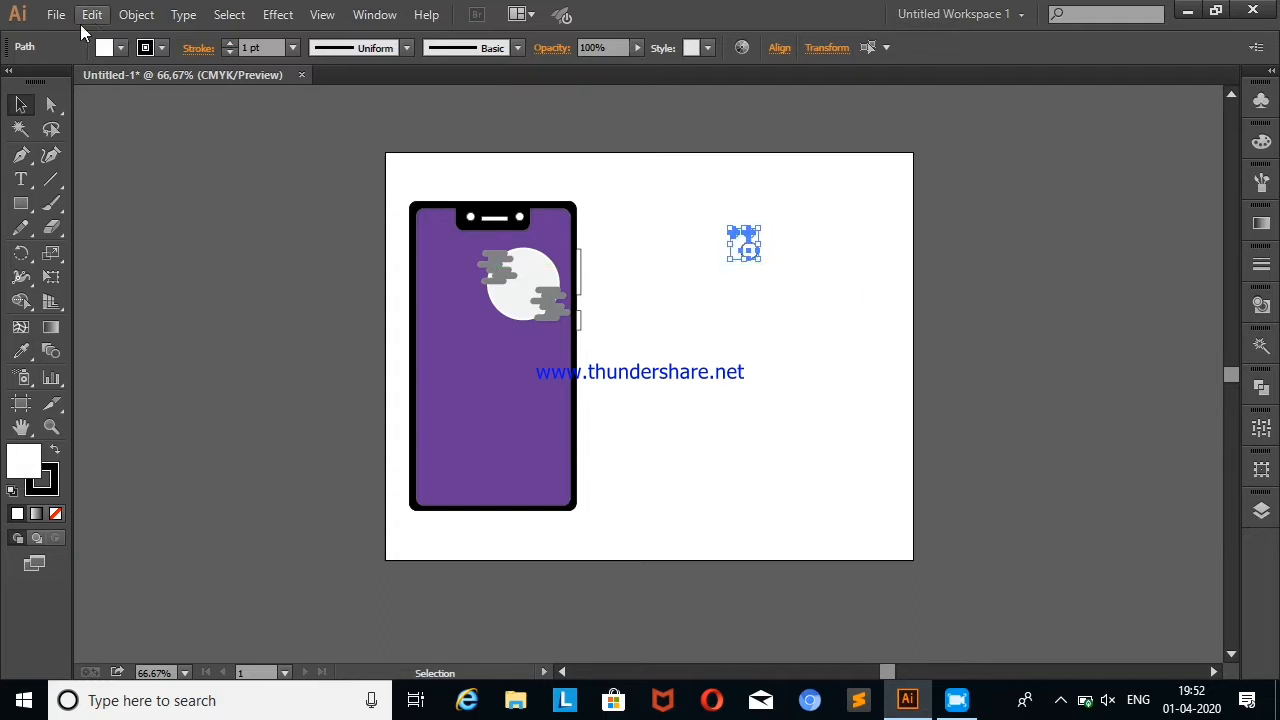
{"action": "left_click", "coordinate": [120, 47]}
{"action": "left_click", "coordinate": [195, 82]}
{"action": "left_click", "coordinate": [760, 236]}
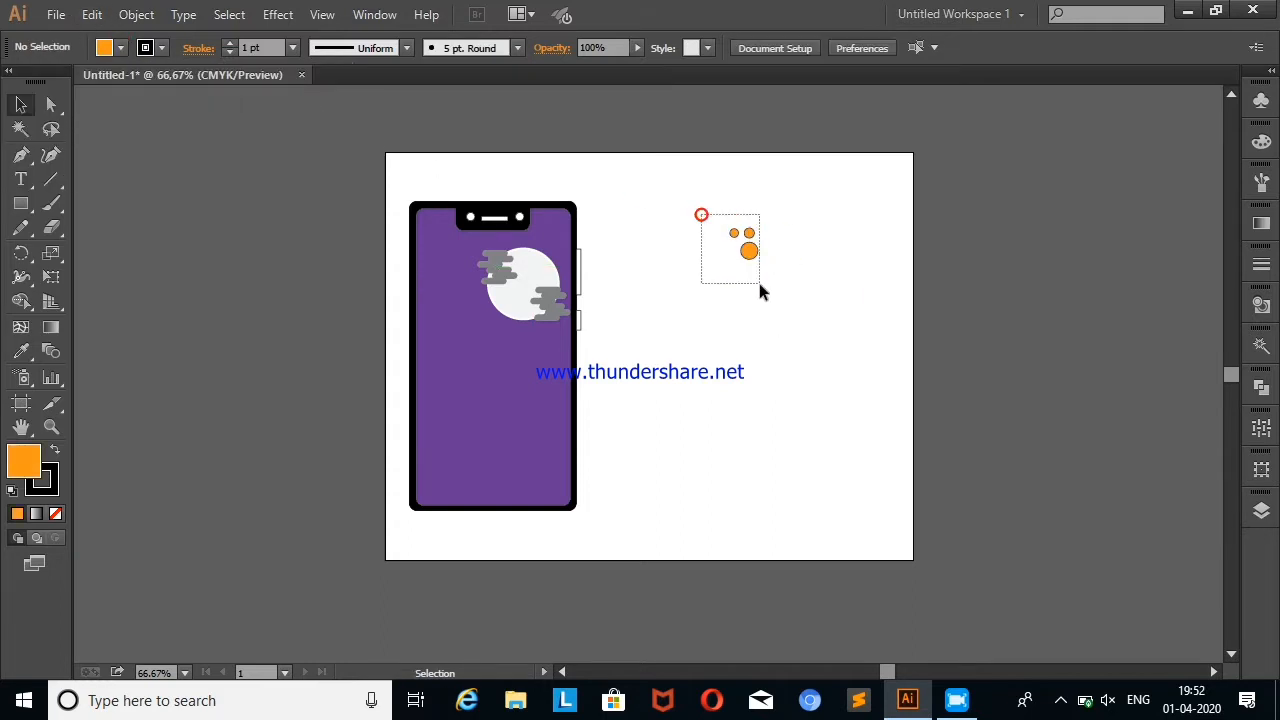
Step: Remove the stroke from the three orange circles
{"action": "left_click_drag", "start_coordinate": [756, 279], "coordinate": [756, 280]}
{"action": "left_click", "coordinate": [161, 47]}
{"action": "left_click", "coordinate": [20, 86]}
{"action": "left_click", "coordinate": [196, 257]}
Step: Fill the largest of the three circles with dark navy and the leftmost small one with light blue
{"action": "left_click", "coordinate": [749, 252]}
{"action": "left_click", "coordinate": [120, 47]}
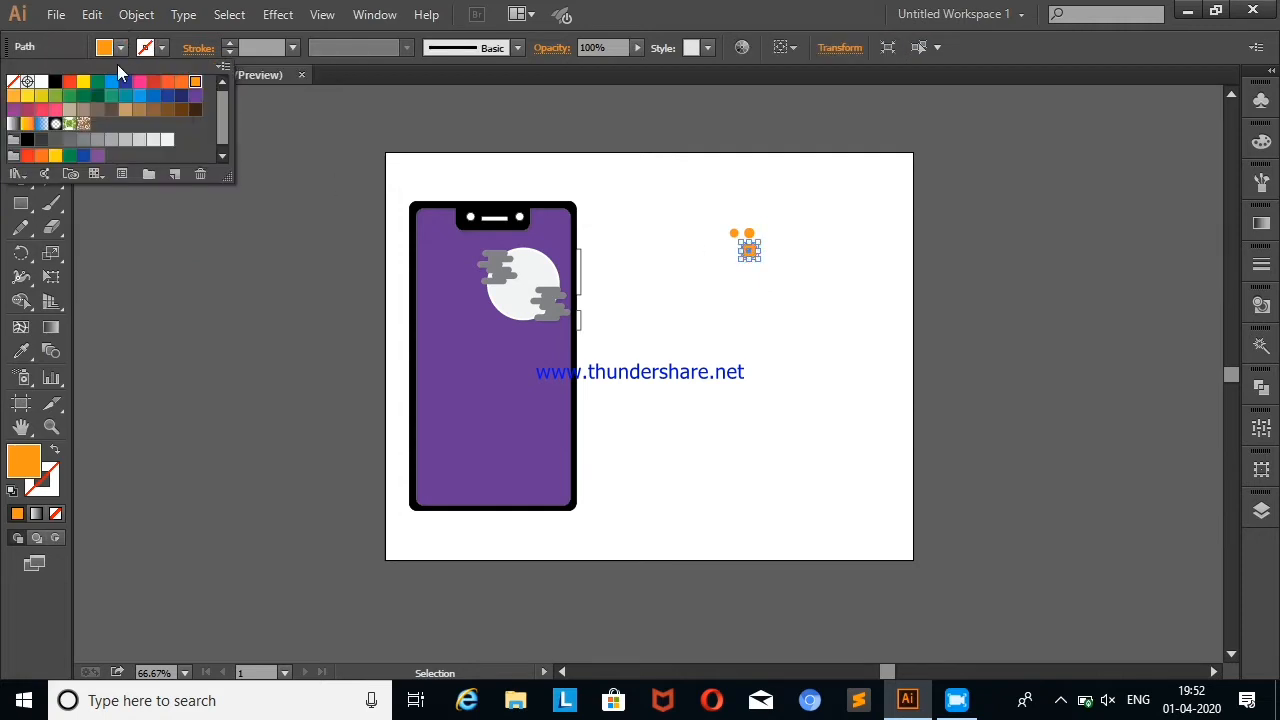
{"action": "left_click", "coordinate": [183, 103]}
{"action": "left_click", "coordinate": [329, 271]}
{"action": "left_click_drag", "start_coordinate": [722, 224], "coordinate": [741, 240]}
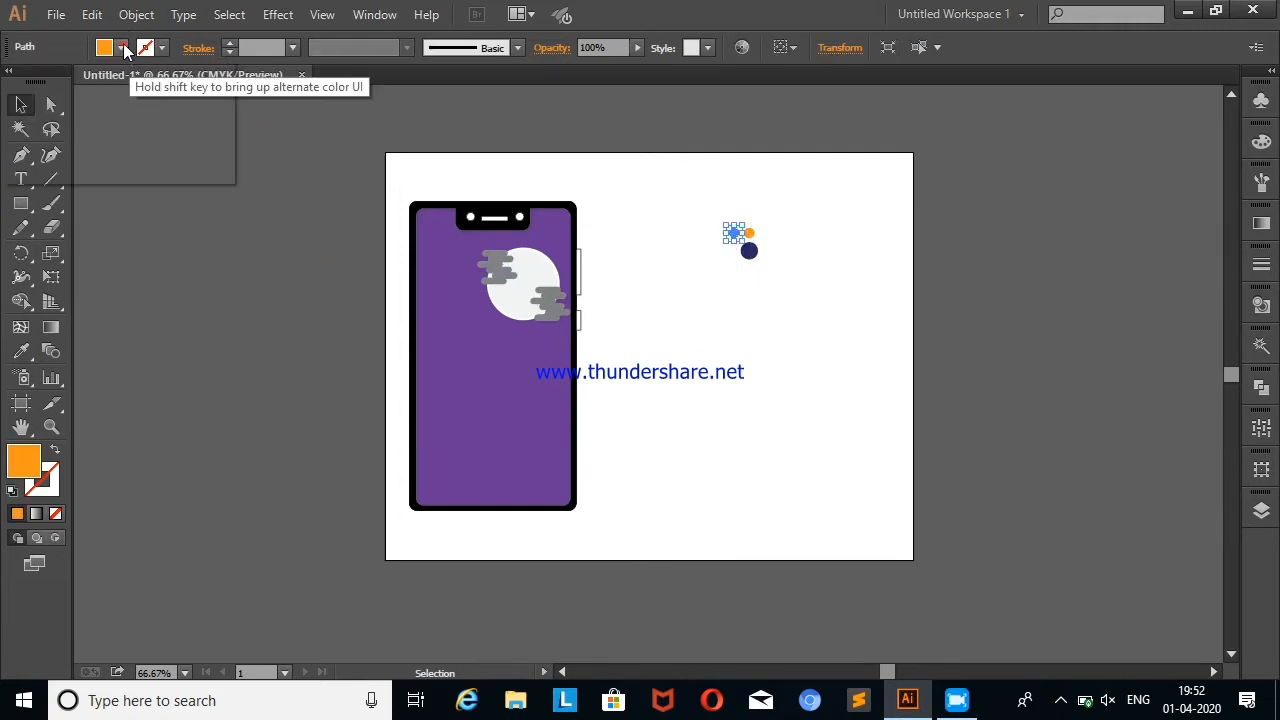
{"action": "left_click", "coordinate": [121, 47]}
{"action": "left_click", "coordinate": [139, 95]}
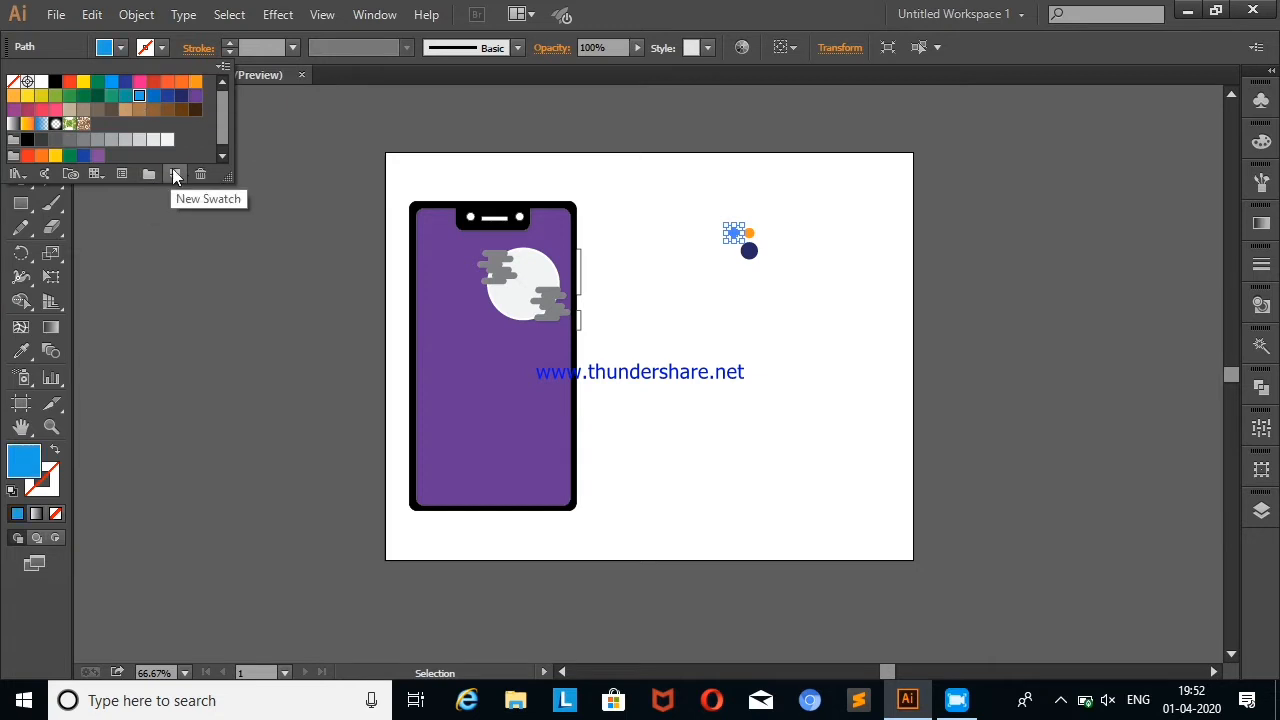
{"action": "left_click", "coordinate": [546, 345]}
Step: Scatter the coloured dots on the phone screen, with navy below the moon graphic and blue and orange to its left
{"action": "left_click_drag", "start_coordinate": [701, 195], "coordinate": [775, 288]}
{"action": "left_click_drag", "start_coordinate": [749, 258], "coordinate": [522, 348]}
{"action": "left_click", "coordinate": [717, 294]}
{"action": "left_click", "coordinate": [649, 293]}
{"action": "left_click_drag", "start_coordinate": [443, 289], "coordinate": [475, 302]}
{"action": "left_click", "coordinate": [760, 300]}
{"action": "left_click", "coordinate": [640, 291]}
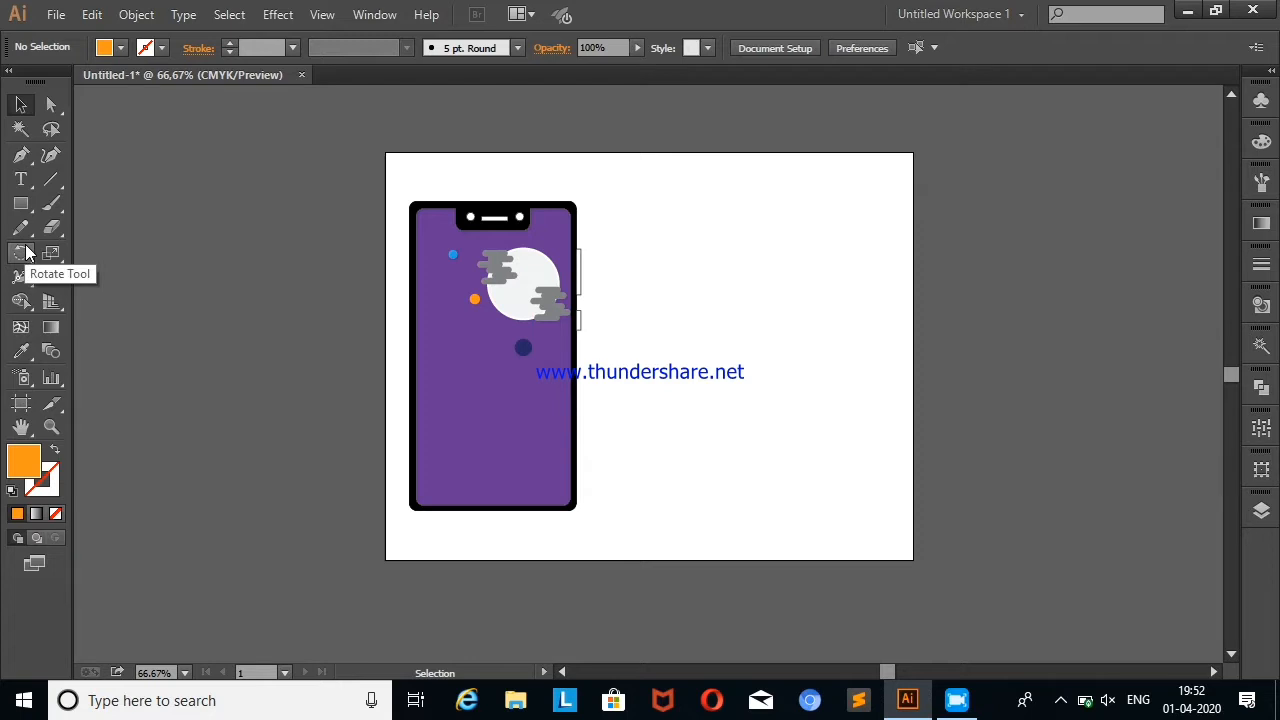
Step: Fill the phone screen with the yellow-to-orange gradient swatch
{"action": "left_click", "coordinate": [568, 455]}
{"action": "left_click", "coordinate": [120, 48]}
{"action": "left_click", "coordinate": [29, 126]}
{"action": "left_click", "coordinate": [280, 334]}
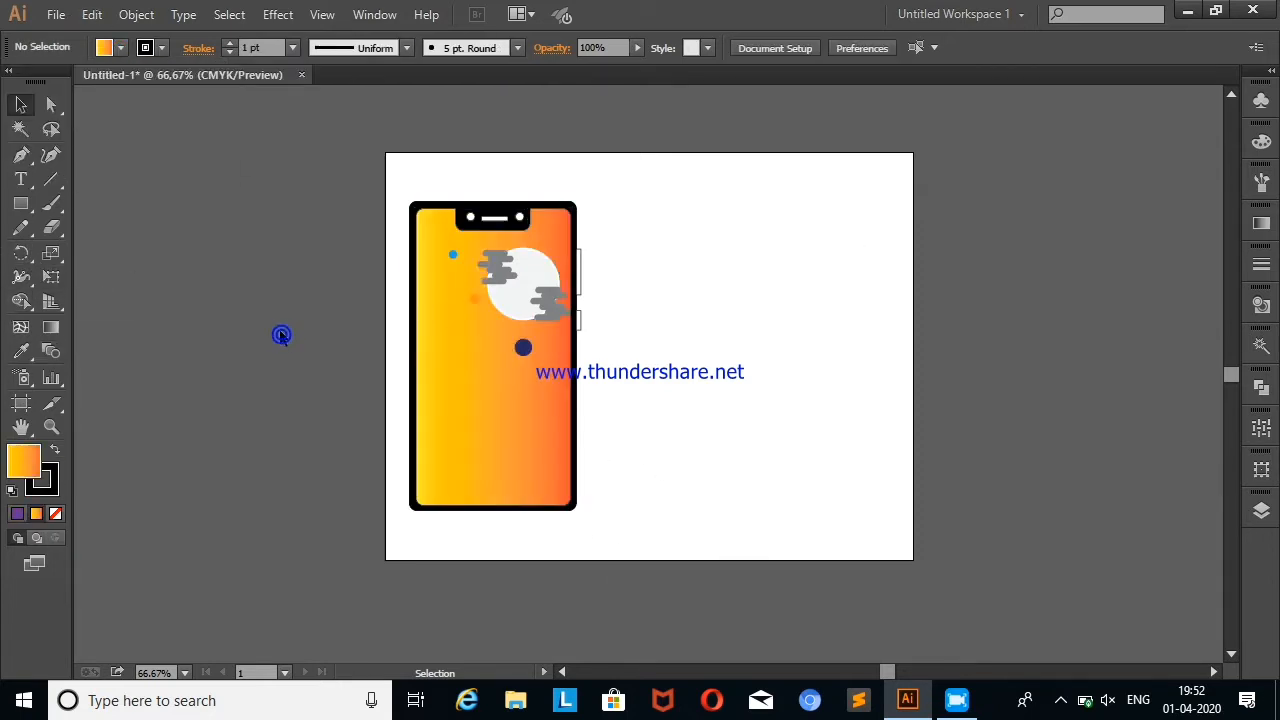
Step: Change the end colour of the phone screen's linear gradient to purple
{"action": "left_click", "coordinate": [466, 397]}
{"action": "left_click", "coordinate": [1262, 222]}
{"action": "left_click", "coordinate": [1052, 238]}
{"action": "left_click", "coordinate": [945, 271]}
{"action": "double_click", "coordinate": [1202, 365]}
{"action": "left_click", "coordinate": [1087, 563]}
{"action": "left_click_drag", "start_coordinate": [1136, 567], "coordinate": [1148, 566]}
Step: Set the gradient's start colour to a dark crimson with 85% magenta and added black
{"action": "left_click", "coordinate": [1022, 364]}
{"action": "left_click", "coordinate": [1124, 464]}
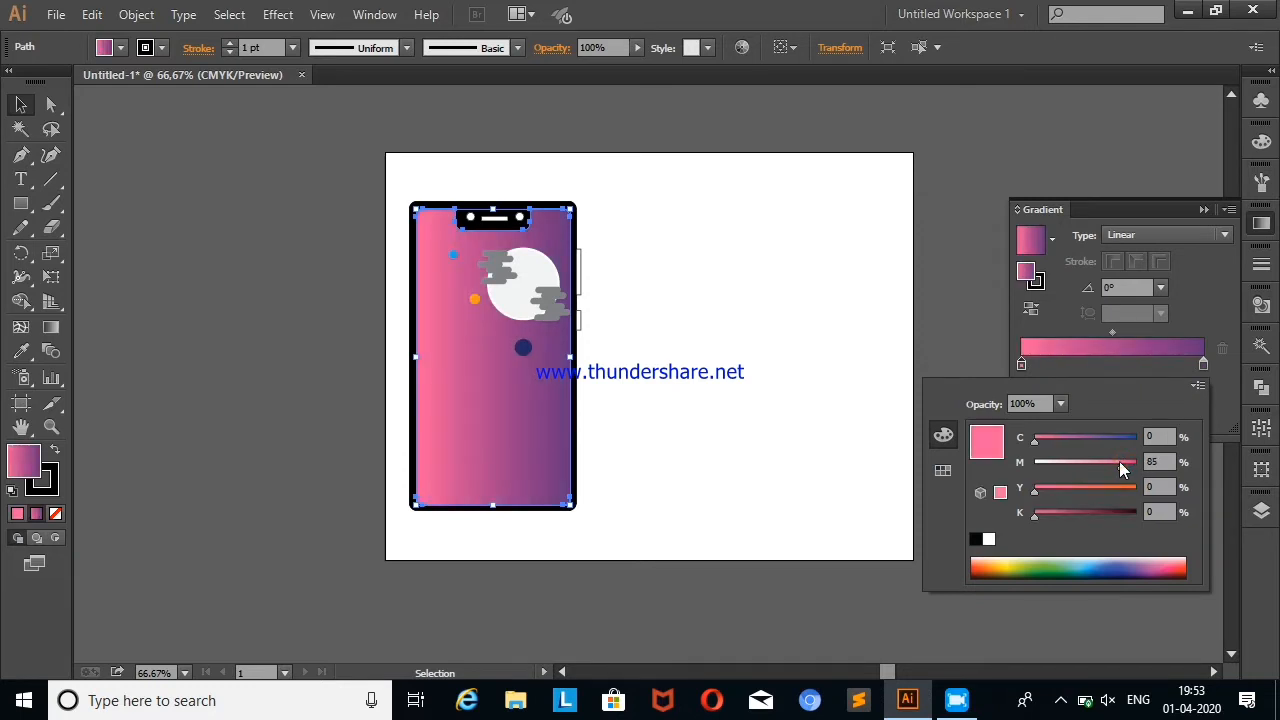
{"action": "left_click", "coordinate": [1107, 512]}
{"action": "left_click", "coordinate": [1019, 327]}
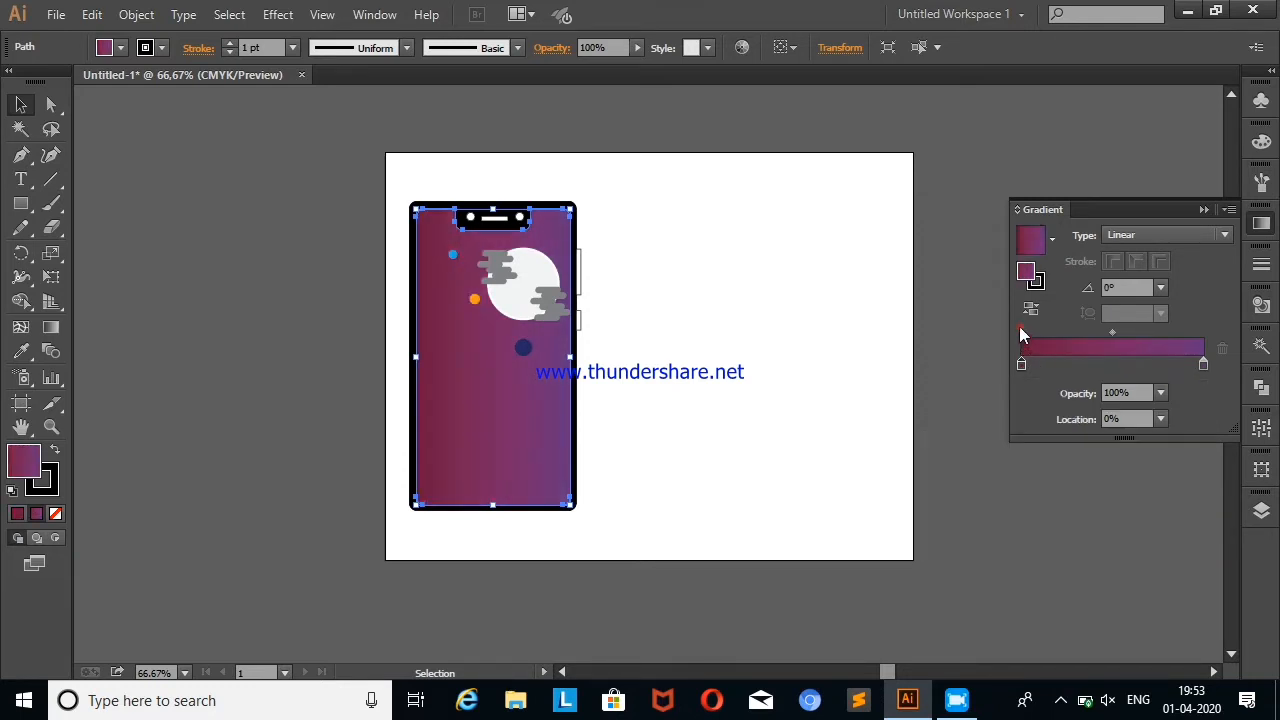
{"action": "left_click", "coordinate": [690, 285]}
{"action": "left_click", "coordinate": [1203, 211]}
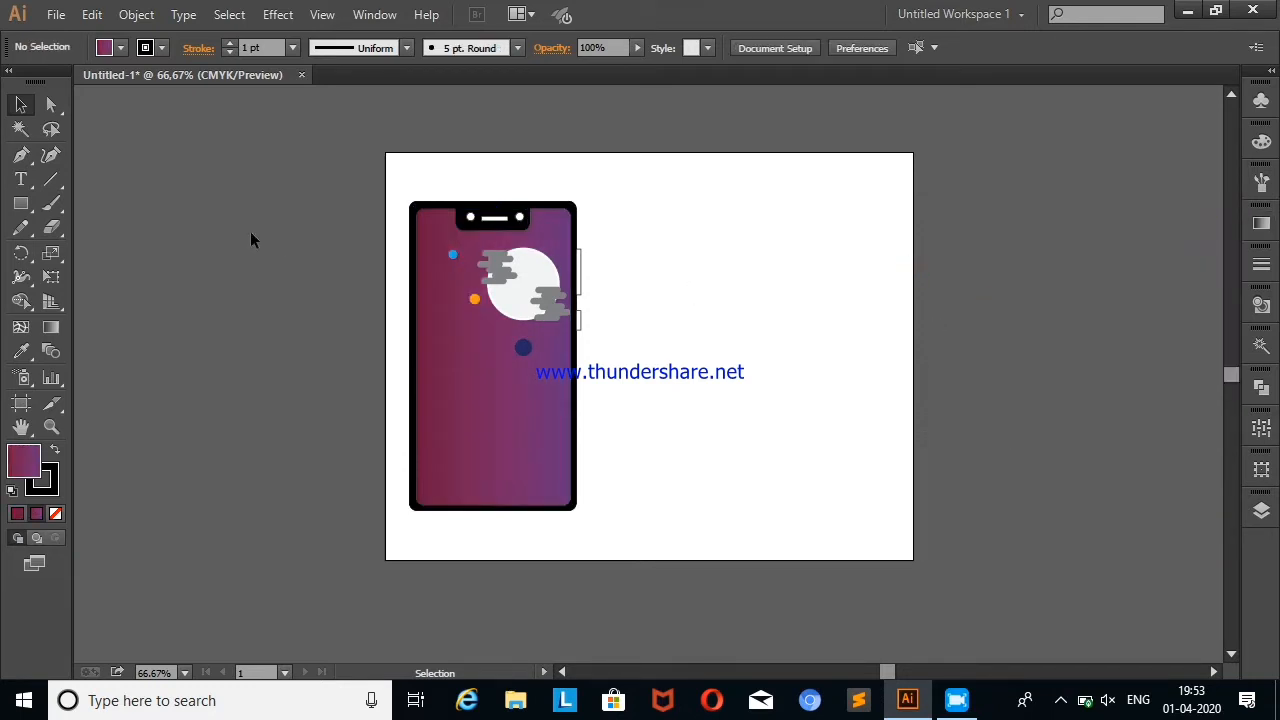
Step: Delete the orange, blue and navy dots from the phone screen
{"action": "left_click", "coordinate": [474, 299]}
{"action": "key", "text": "Delete"}
{"action": "left_click_drag", "start_coordinate": [452, 256], "coordinate": [524, 360]}
{"action": "key", "text": "Delete"}
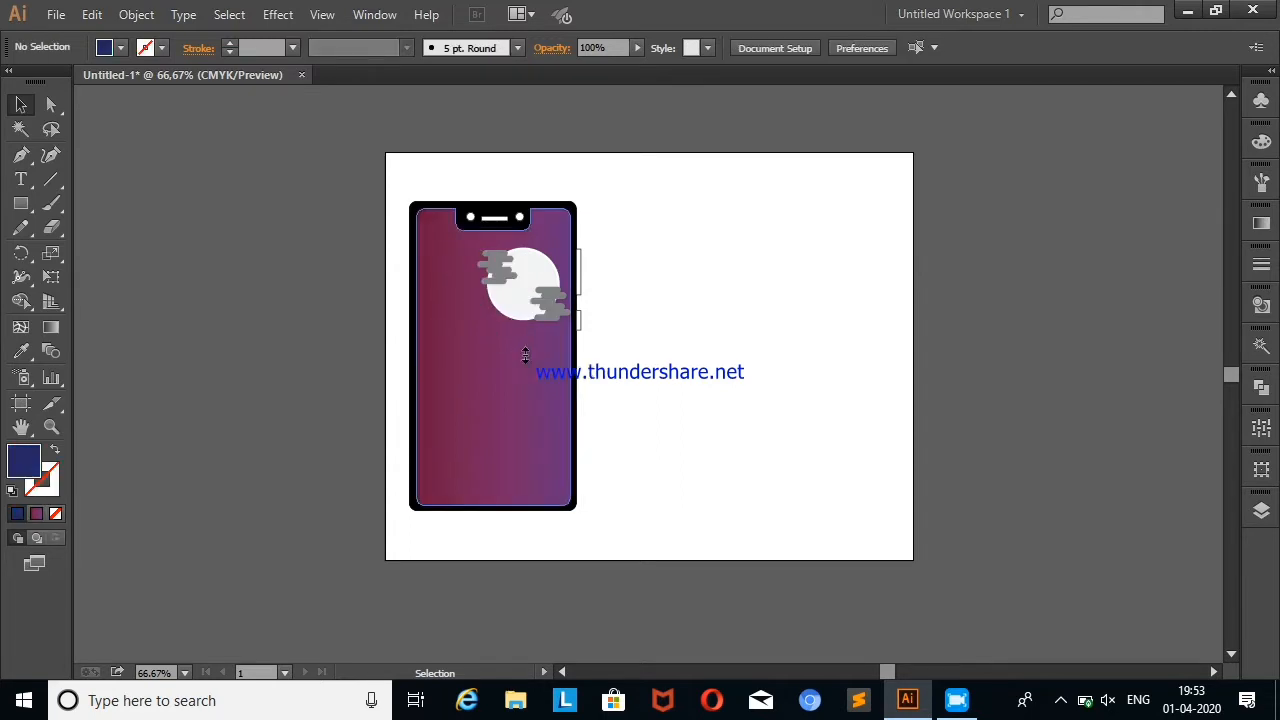
Step: Fill the phone screen with the solid light blue swatch C=70 M=15 Y=0 K=0
{"action": "left_click", "coordinate": [519, 418]}
{"action": "right_click", "coordinate": [663, 388]}
{"action": "left_click", "coordinate": [112, 48]}
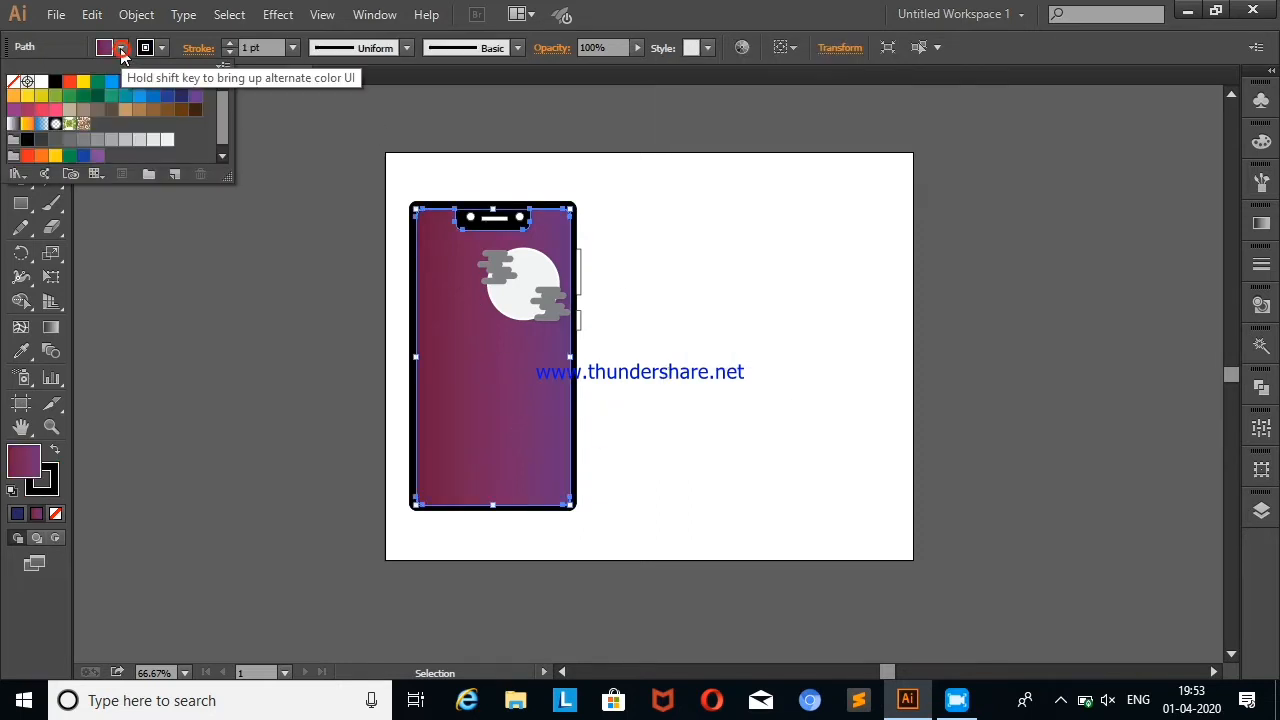
{"action": "left_click", "coordinate": [83, 81]}
{"action": "left_click", "coordinate": [142, 91]}
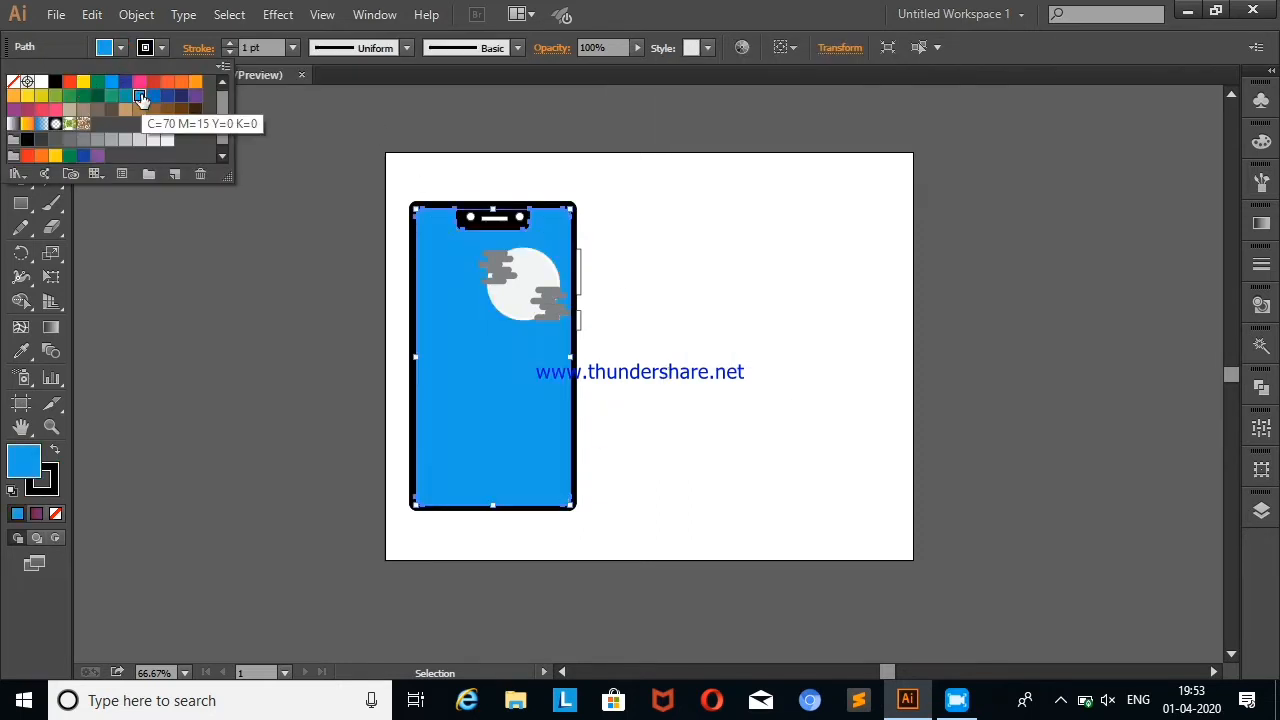
Step: Fill the phone screen with white
{"action": "left_click", "coordinate": [57, 83]}
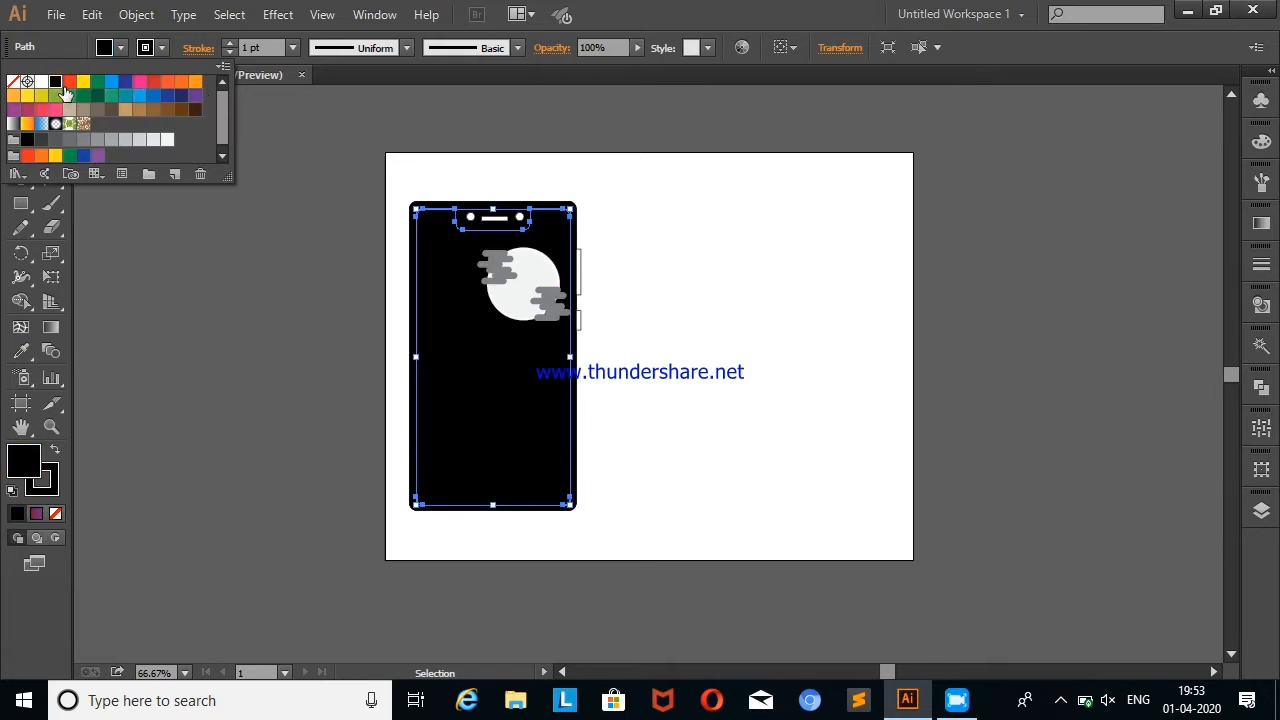
{"action": "left_click", "coordinate": [41, 82]}
{"action": "left_click", "coordinate": [756, 308]}
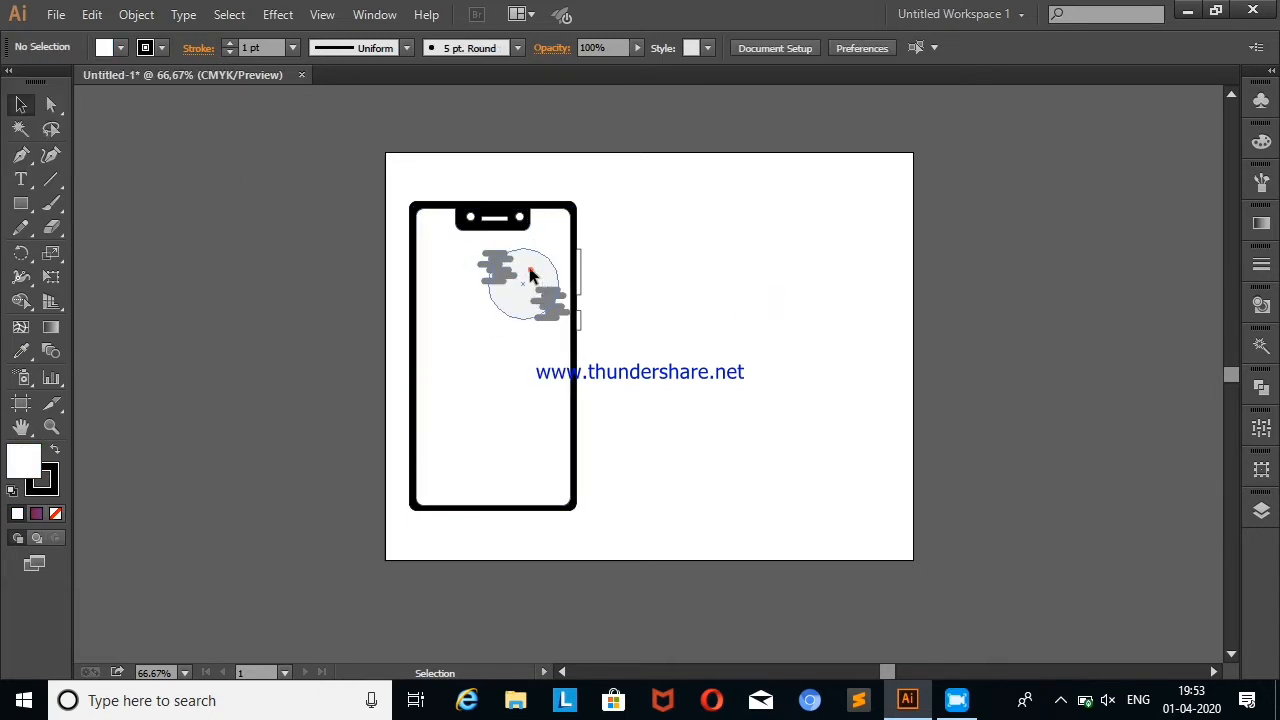
Step: Fill the moon on the phone screen with the yellow swatch
{"action": "left_click", "coordinate": [530, 276]}
{"action": "left_click", "coordinate": [112, 48]}
{"action": "left_click", "coordinate": [83, 81]}
{"action": "left_click", "coordinate": [613, 283]}
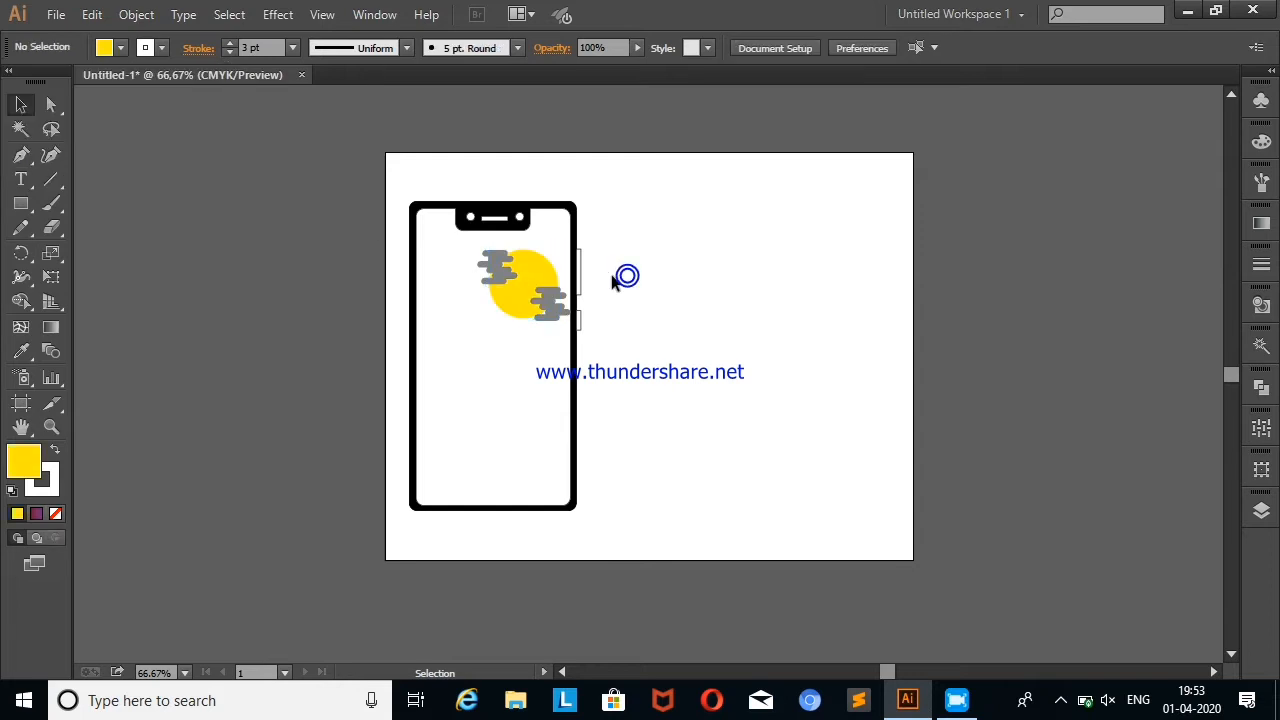
Step: Paint small yellow star dots around the moon with the Paintbrush and undo the last stroke
{"action": "scroll", "coordinate": [630, 524], "scroll_direction": "up", "scroll_amount": 3}
{"action": "scroll", "coordinate": [1237, 377], "scroll_direction": "down", "scroll_amount": 5}
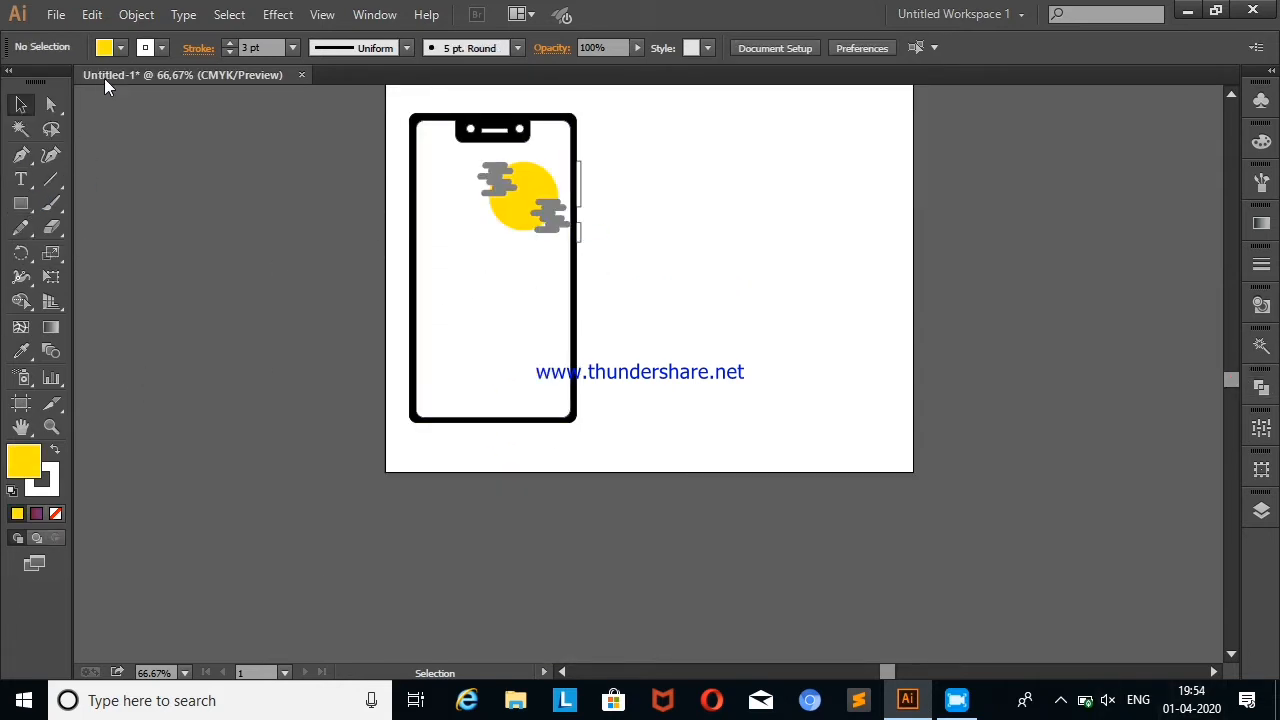
{"action": "left_click", "coordinate": [51, 203]}
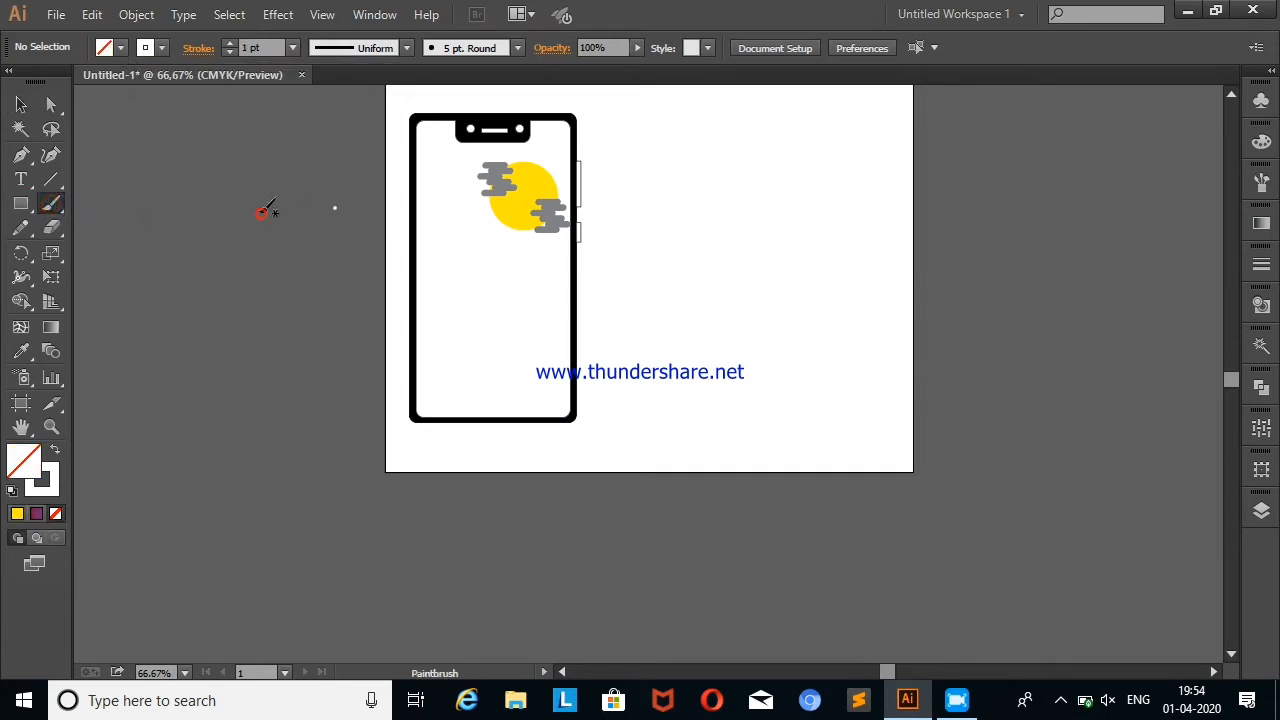
{"action": "left_click", "coordinate": [161, 47]}
{"action": "left_click", "coordinate": [84, 83]}
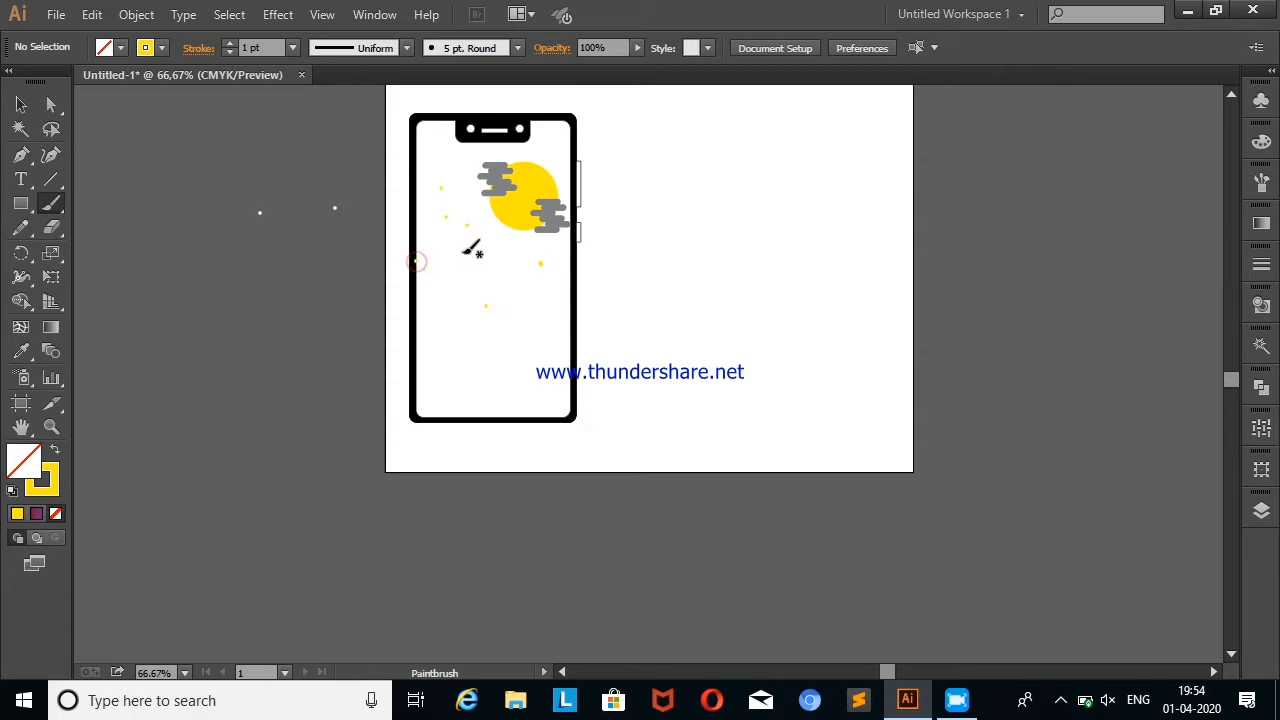
{"action": "right_click", "coordinate": [777, 253]}
{"action": "left_click", "coordinate": [832, 264]}
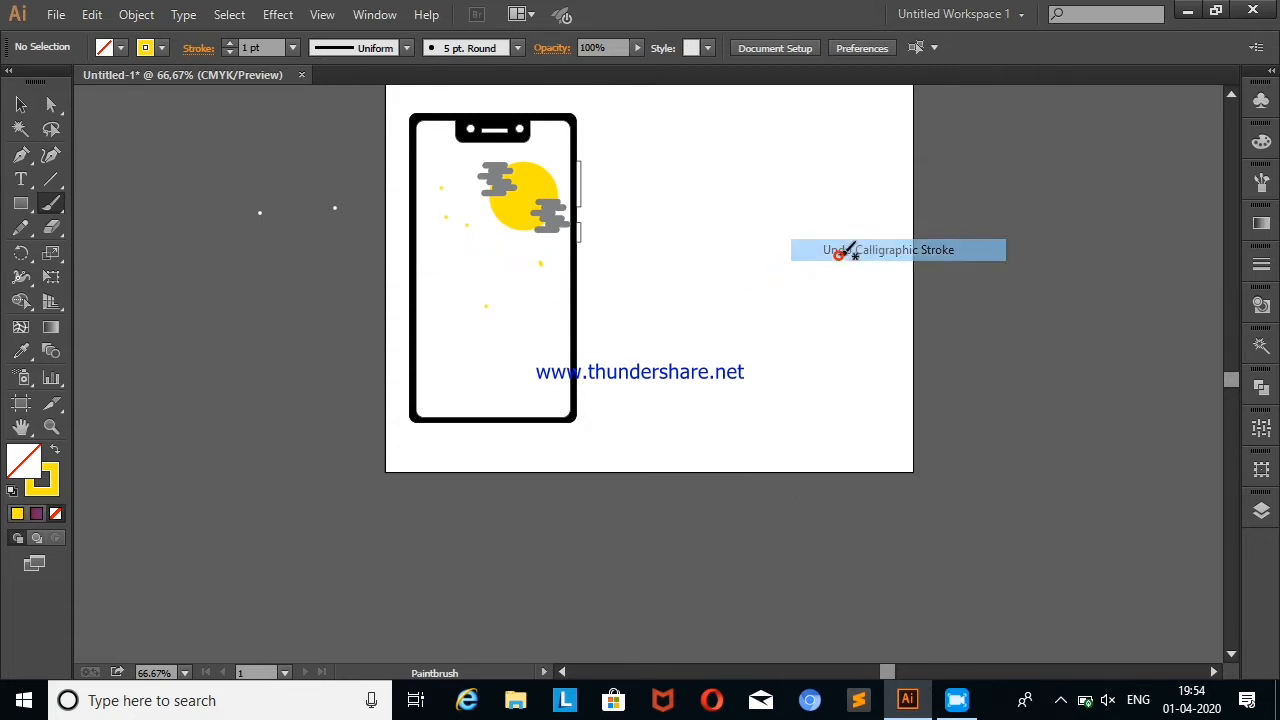
{"action": "left_click", "coordinate": [957, 700]}
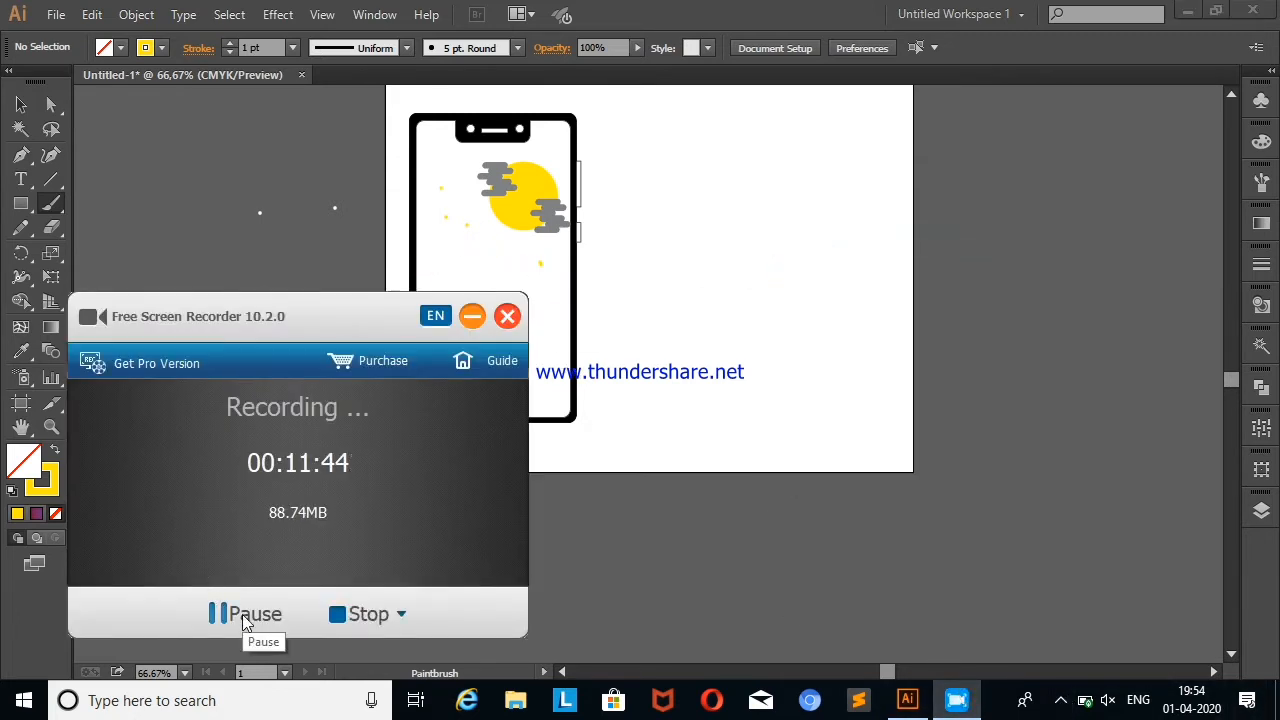
{"action": "left_click", "coordinate": [245, 612]}
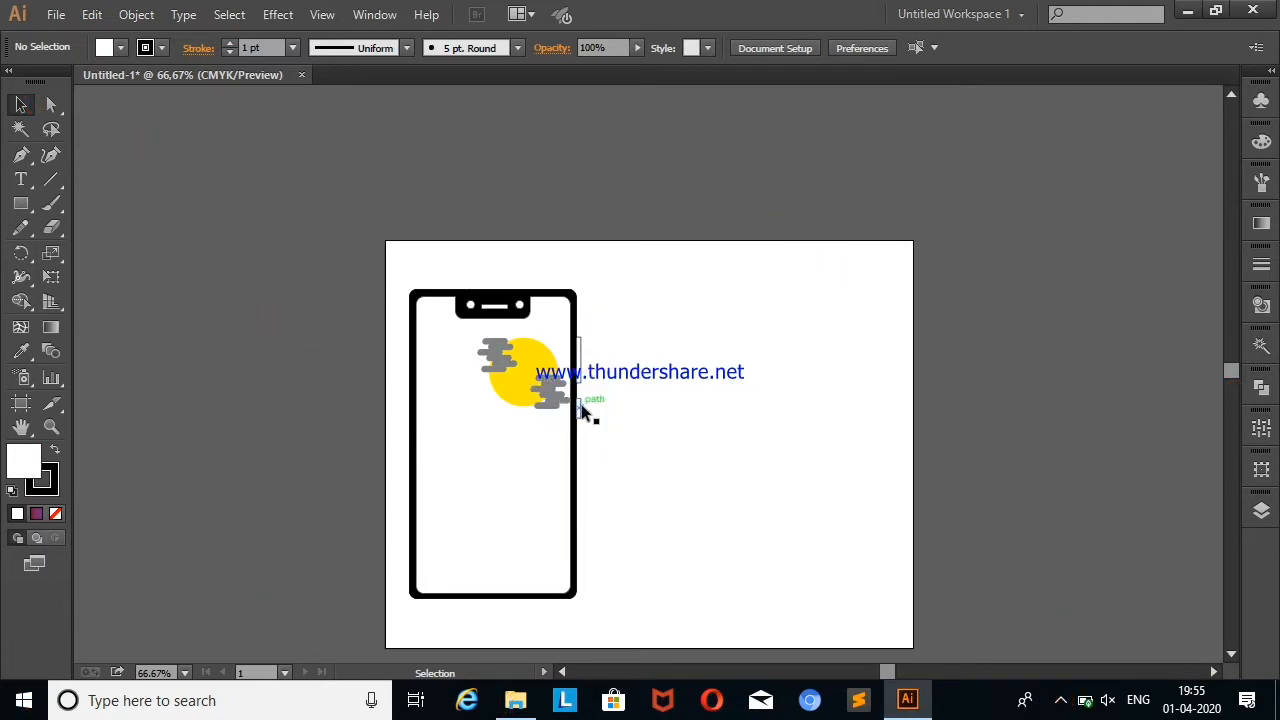
Step: Fill the phone's side buttons with the black of the phone body using the Eyedropper
{"action": "left_click", "coordinate": [583, 410]}
{"action": "left_click", "coordinate": [21, 351]}
{"action": "left_click", "coordinate": [463, 294]}
{"action": "left_click", "coordinate": [21, 104]}
{"action": "left_click", "coordinate": [291, 330]}
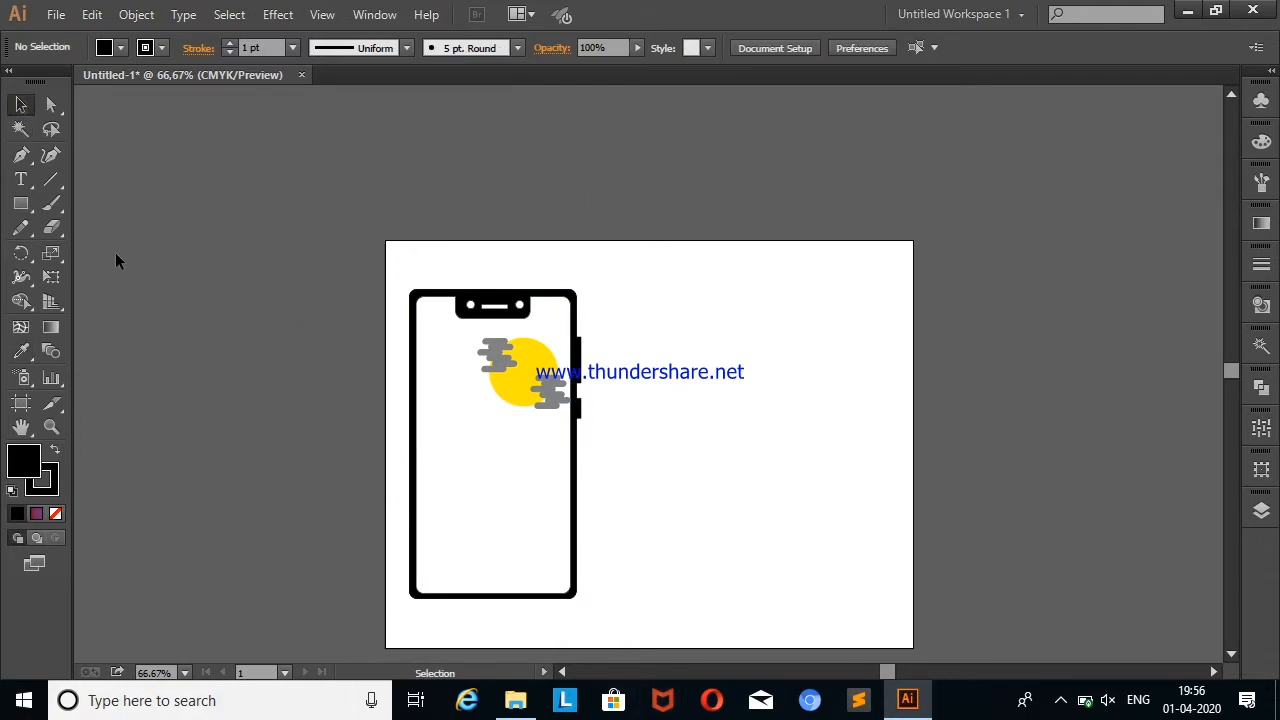
Step: Try tan, brown and grey fills on the phone screen and settle on a light grey swatch
{"action": "scroll", "coordinate": [209, 287], "scroll_direction": "down", "scroll_amount": 1}
{"action": "left_click", "coordinate": [565, 313]}
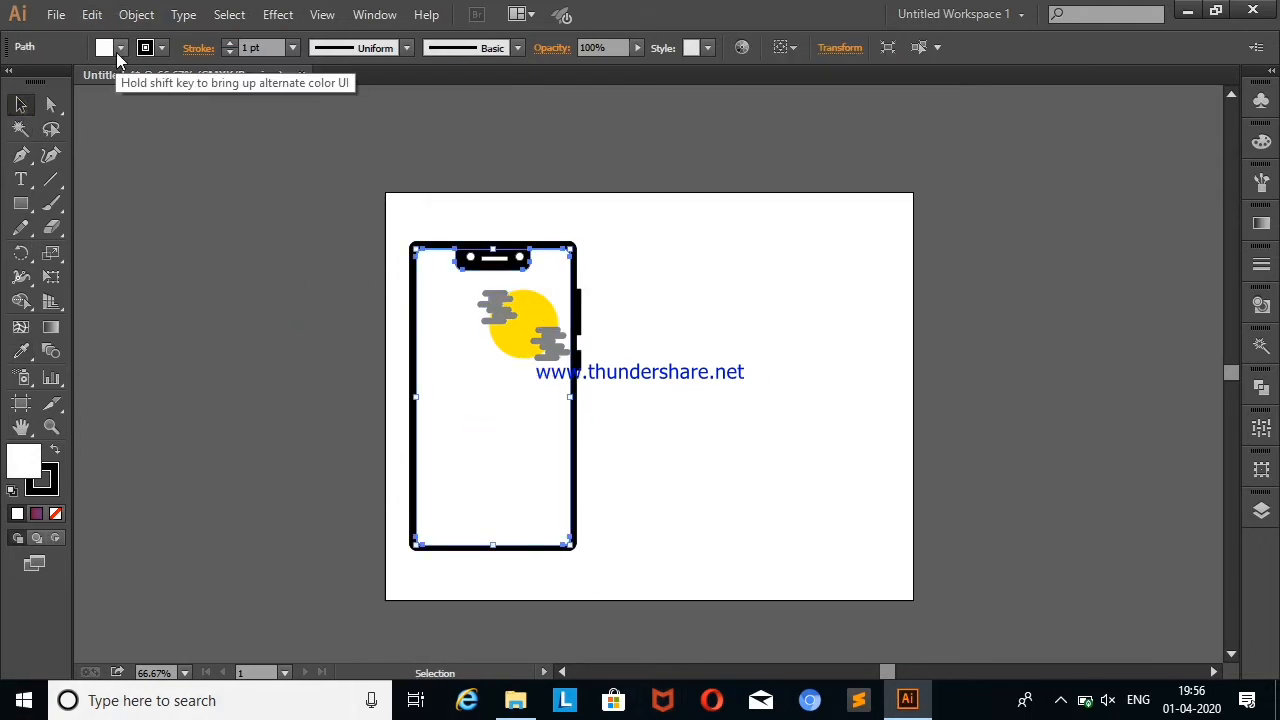
{"action": "left_click", "coordinate": [119, 48]}
{"action": "left_click", "coordinate": [125, 110]}
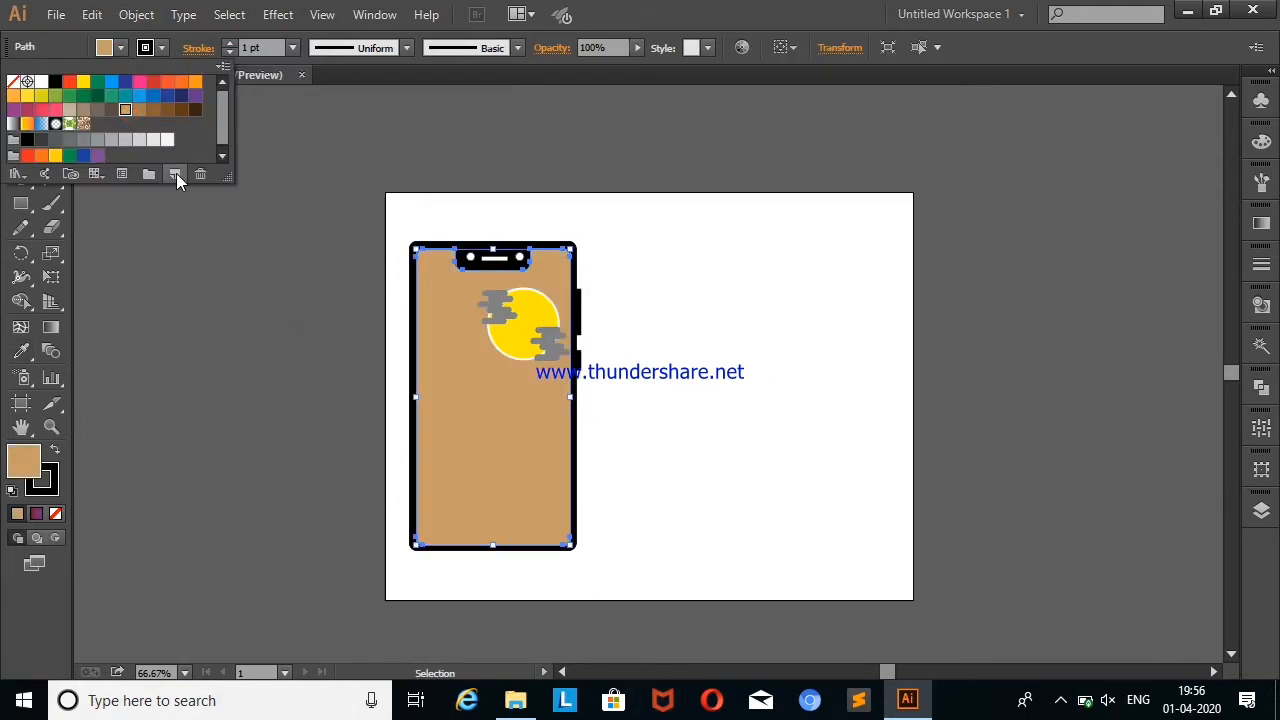
{"action": "left_click", "coordinate": [152, 111]}
{"action": "left_click", "coordinate": [118, 139]}
{"action": "left_click", "coordinate": [104, 143]}
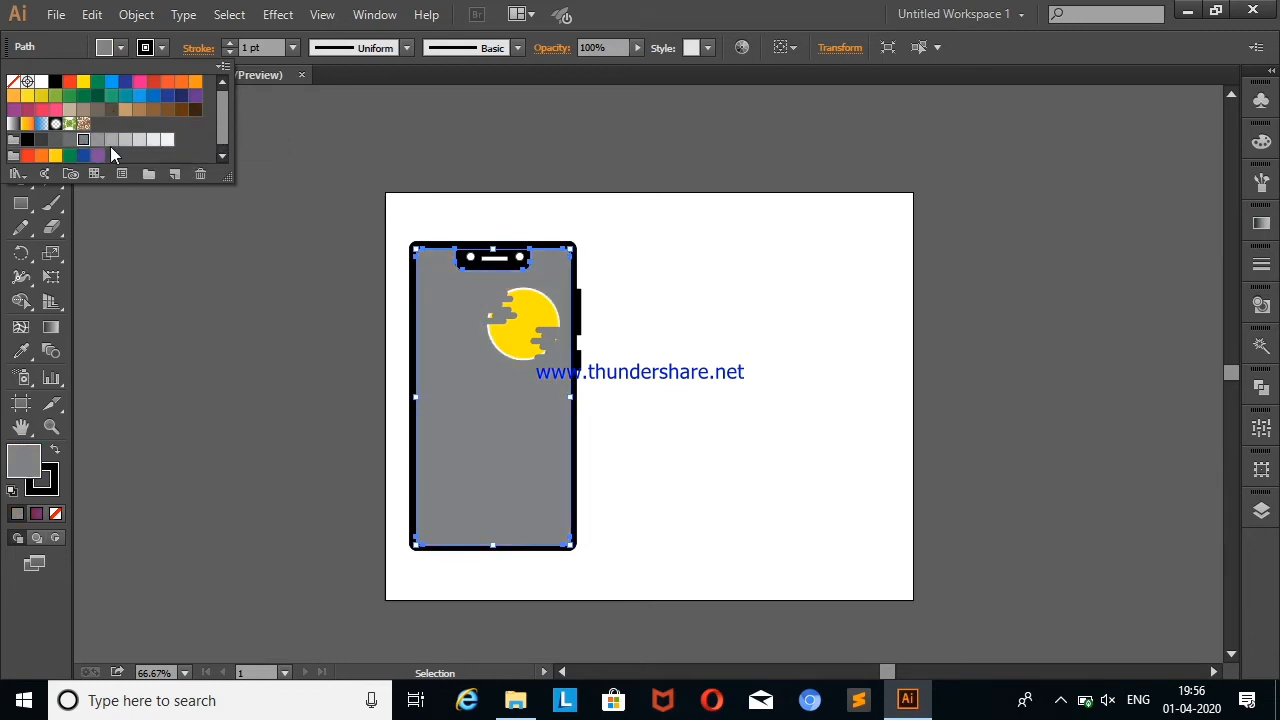
{"action": "left_click", "coordinate": [110, 145]}
{"action": "left_click", "coordinate": [125, 141]}
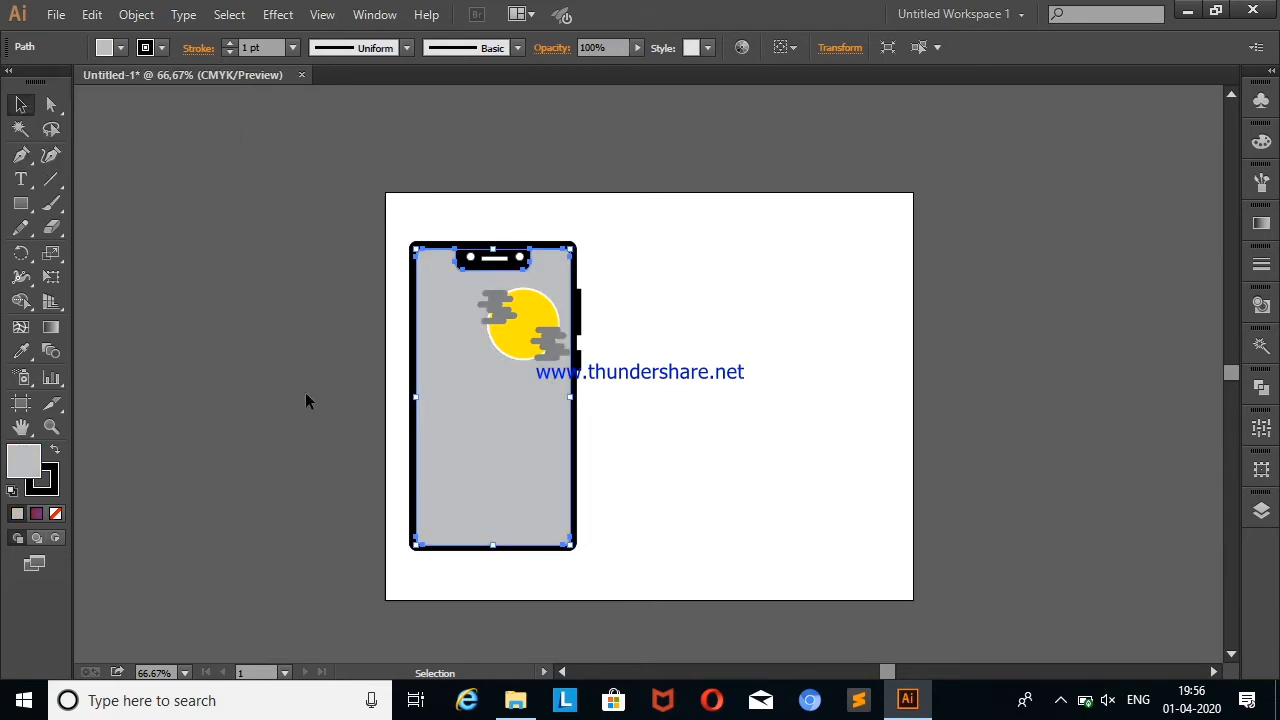
Step: Remove the moon's outline and fill the moon with the lightest grey swatch
{"action": "left_click", "coordinate": [507, 340]}
{"action": "left_click", "coordinate": [161, 47]}
{"action": "left_click", "coordinate": [18, 88]}
{"action": "left_click", "coordinate": [617, 334]}
{"action": "left_click", "coordinate": [540, 322]}
{"action": "left_click", "coordinate": [118, 47]}
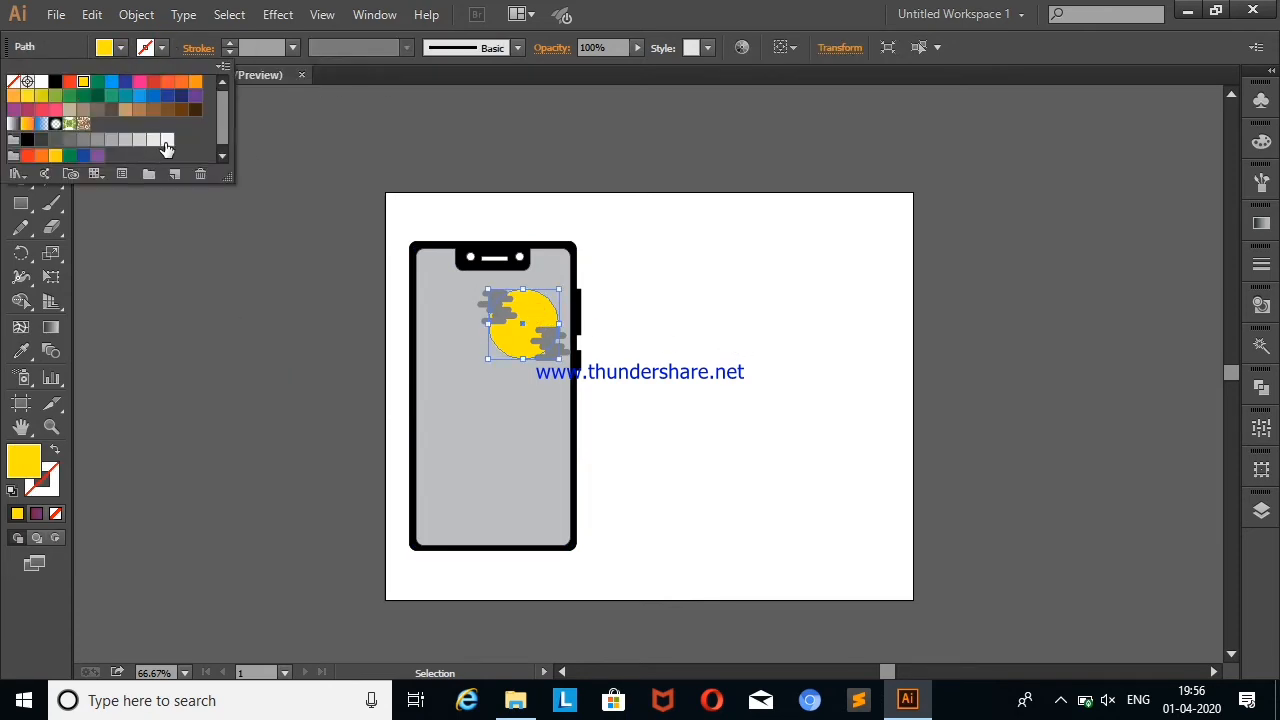
{"action": "left_click", "coordinate": [166, 143]}
{"action": "left_click", "coordinate": [314, 317]}
Step: Lock the grey phone screen path and the black phone body beneath it
{"action": "left_click", "coordinate": [468, 429]}
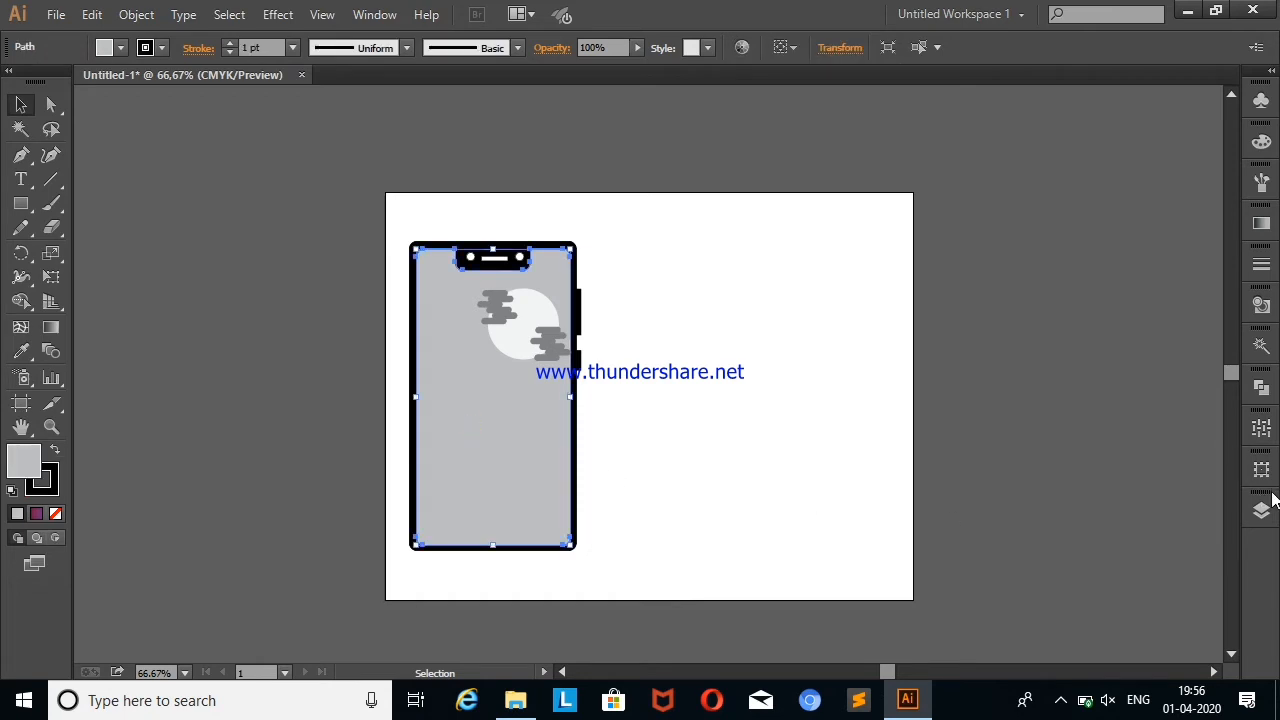
{"action": "left_click", "coordinate": [1261, 510]}
{"action": "left_click_drag", "start_coordinate": [1228, 556], "coordinate": [1233, 611]}
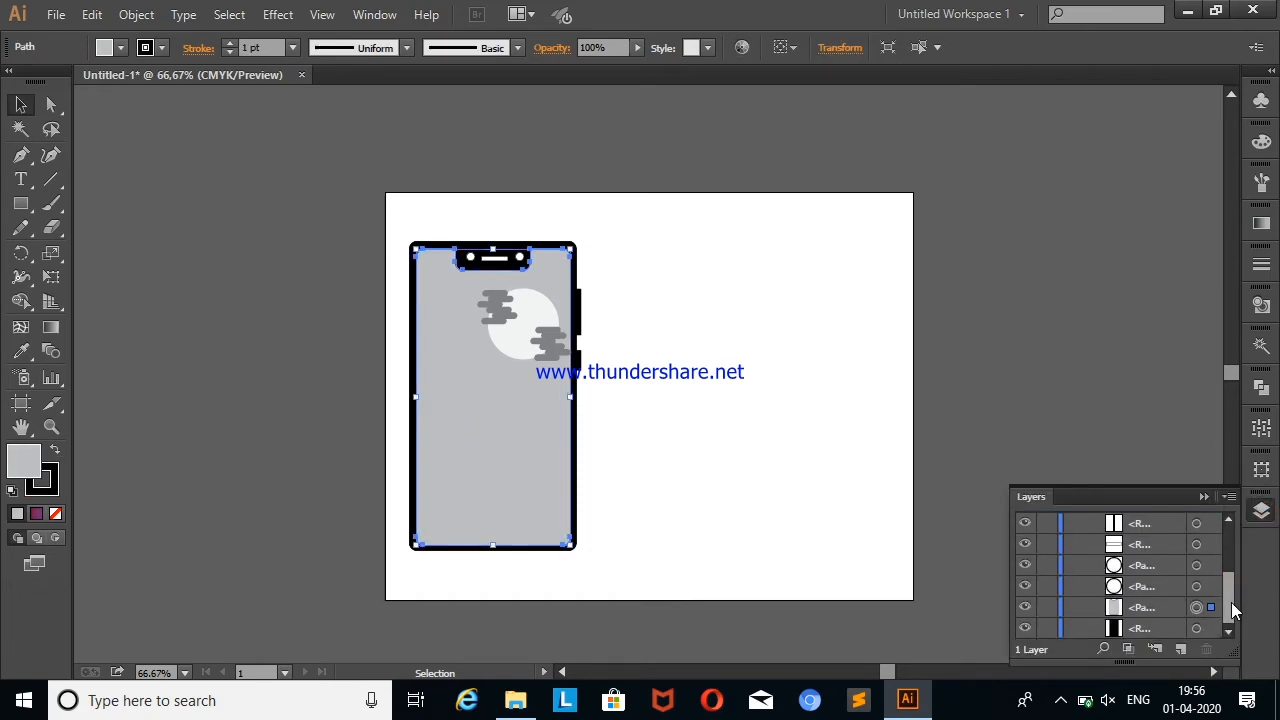
{"action": "left_click", "coordinate": [1047, 608]}
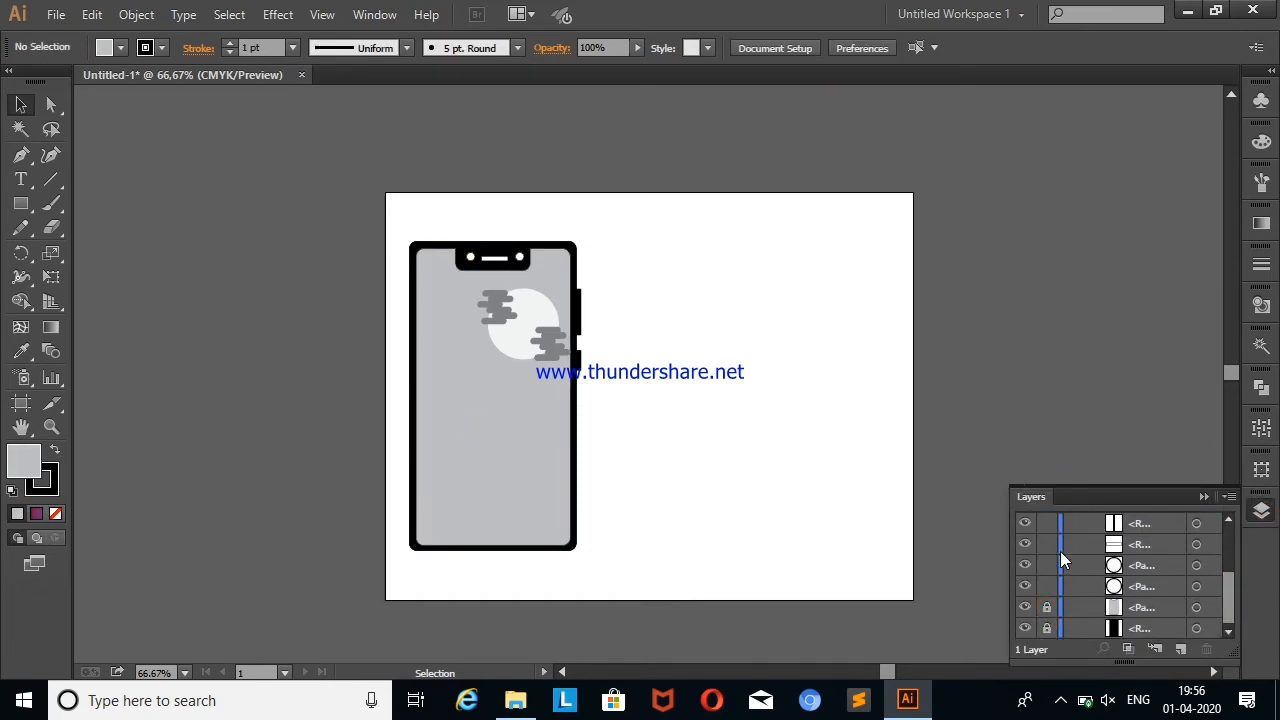
{"action": "left_click", "coordinate": [1200, 500]}
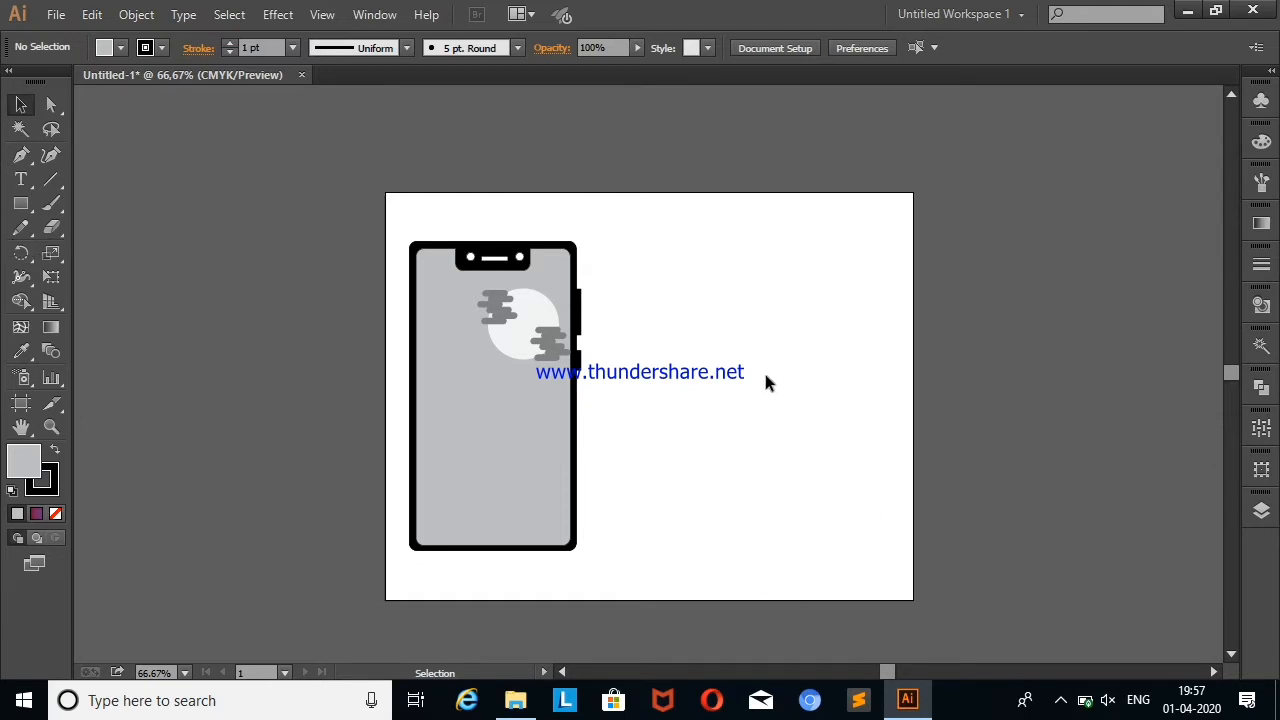
Step: Add the text "7:00pm" in black Myriad Pro beside the phone, enlarged to about 58.57 pt
{"action": "left_click", "coordinate": [20, 179]}
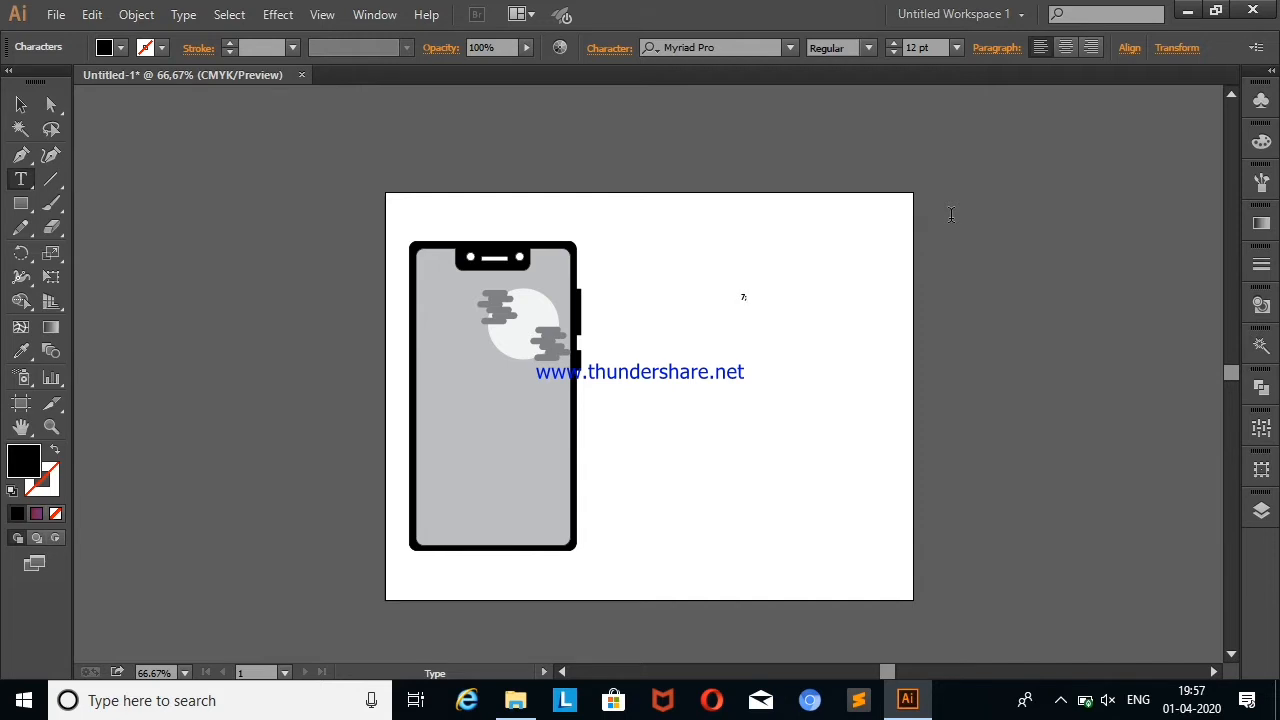
{"action": "left_click_drag", "start_coordinate": [757, 306], "coordinate": [849, 366]}
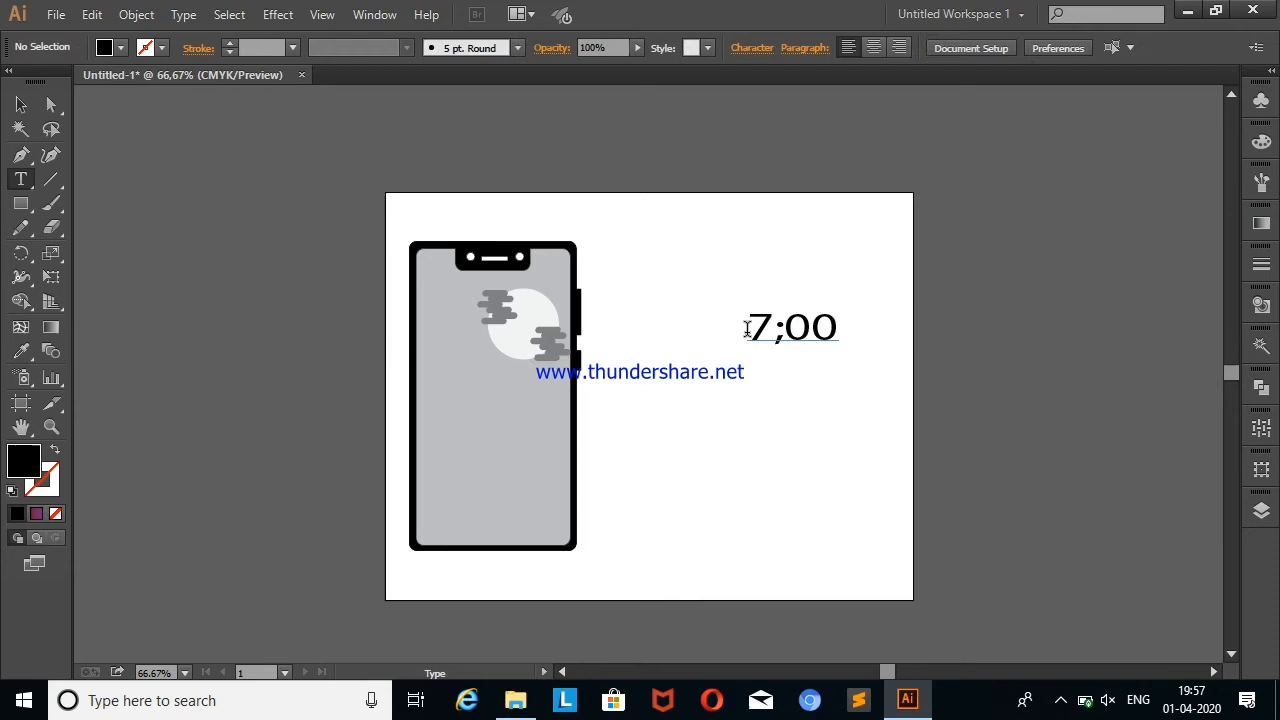
{"action": "left_click_drag", "start_coordinate": [788, 326], "coordinate": [772, 327]}
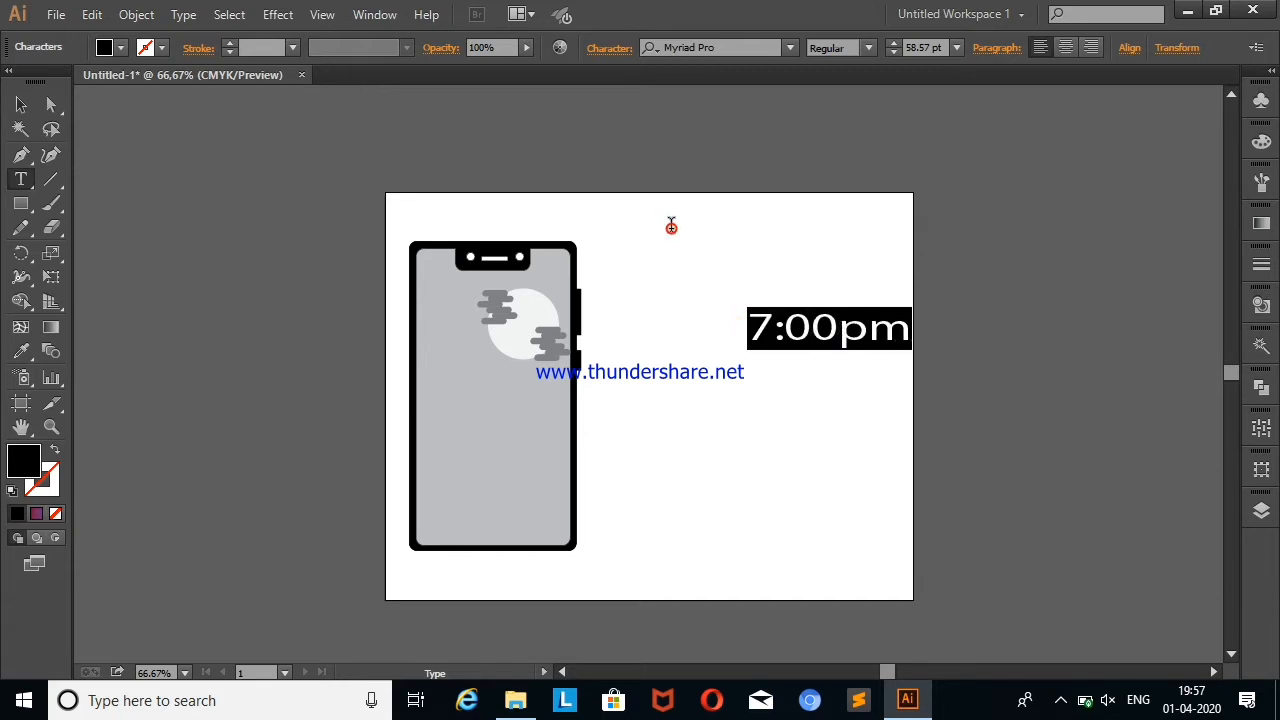
{"action": "left_click", "coordinate": [740, 326]}
Step: Scale down the "7:00pm" text and place it on the phone screen across the moon
{"action": "left_click", "coordinate": [21, 104]}
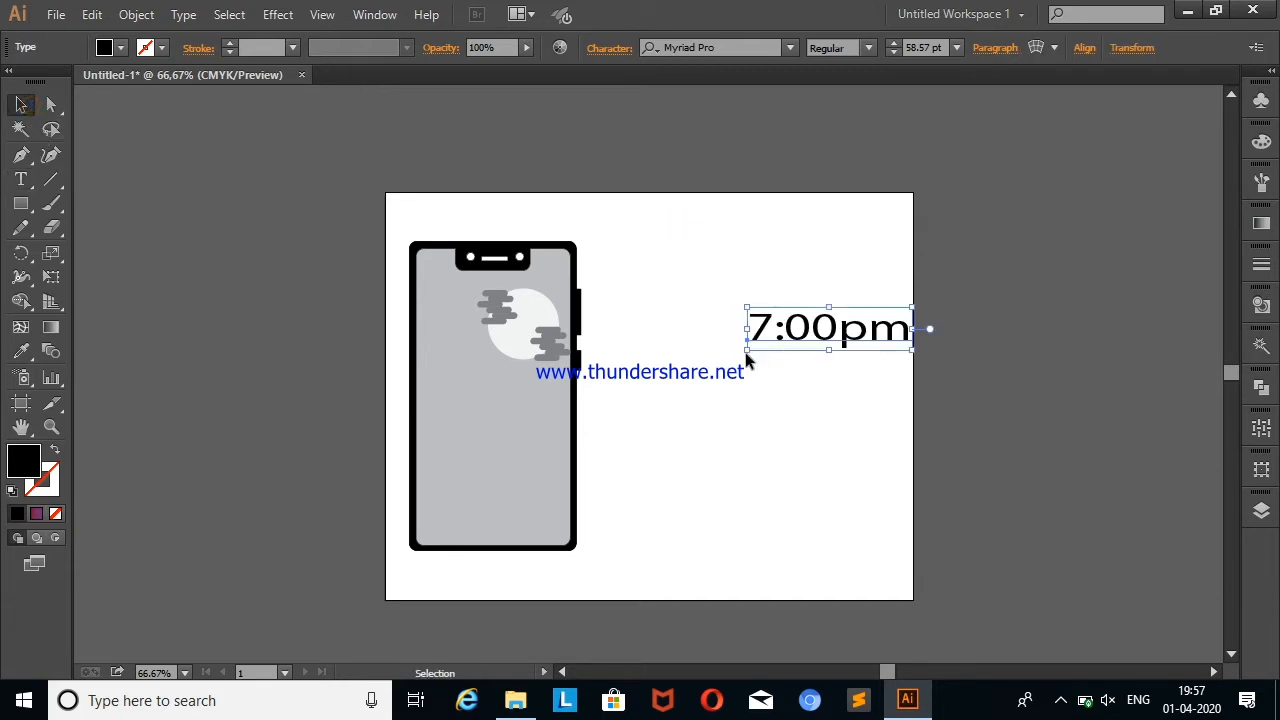
{"action": "left_click_drag", "start_coordinate": [746, 352], "coordinate": [476, 322]}
{"action": "left_click", "coordinate": [751, 291]}
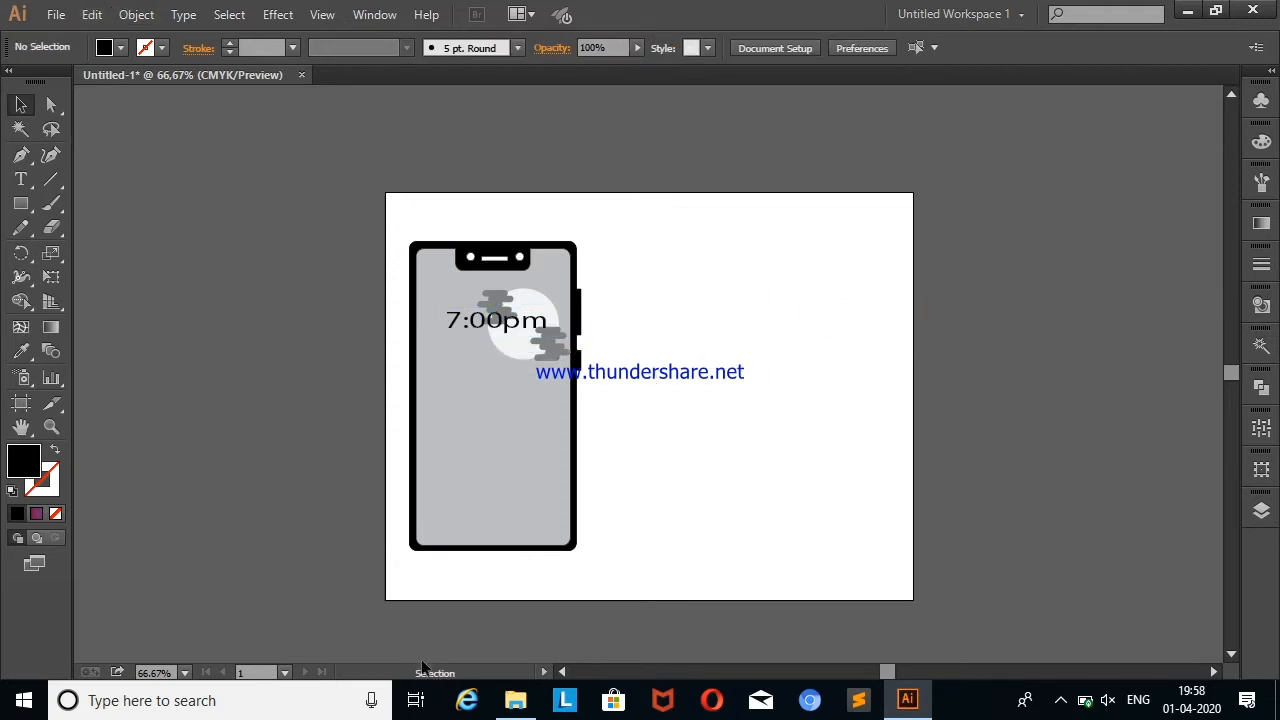
Step: Draw a black circle left of the artboard with a smaller circle nudged to its centre
{"action": "left_click_drag", "start_coordinate": [21, 205], "coordinate": [105, 253]}
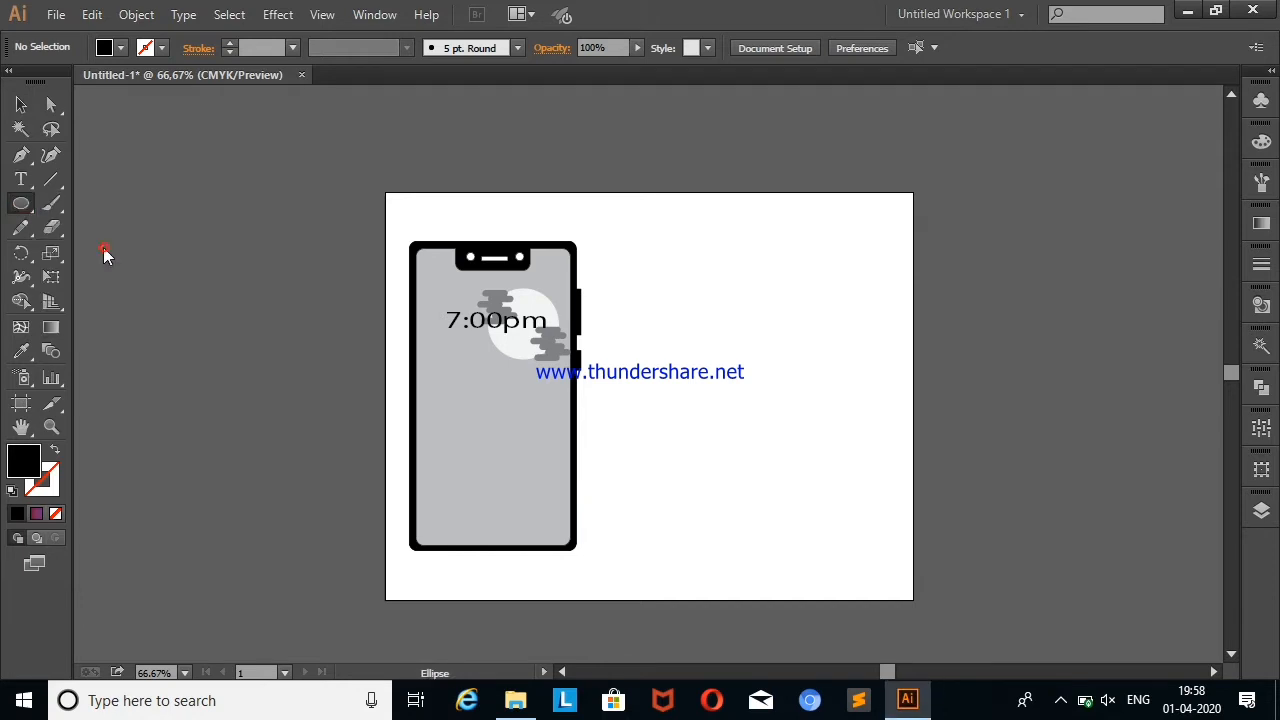
{"action": "left_click_drag", "start_coordinate": [213, 336], "coordinate": [243, 361]}
{"action": "left_click", "coordinate": [21, 104]}
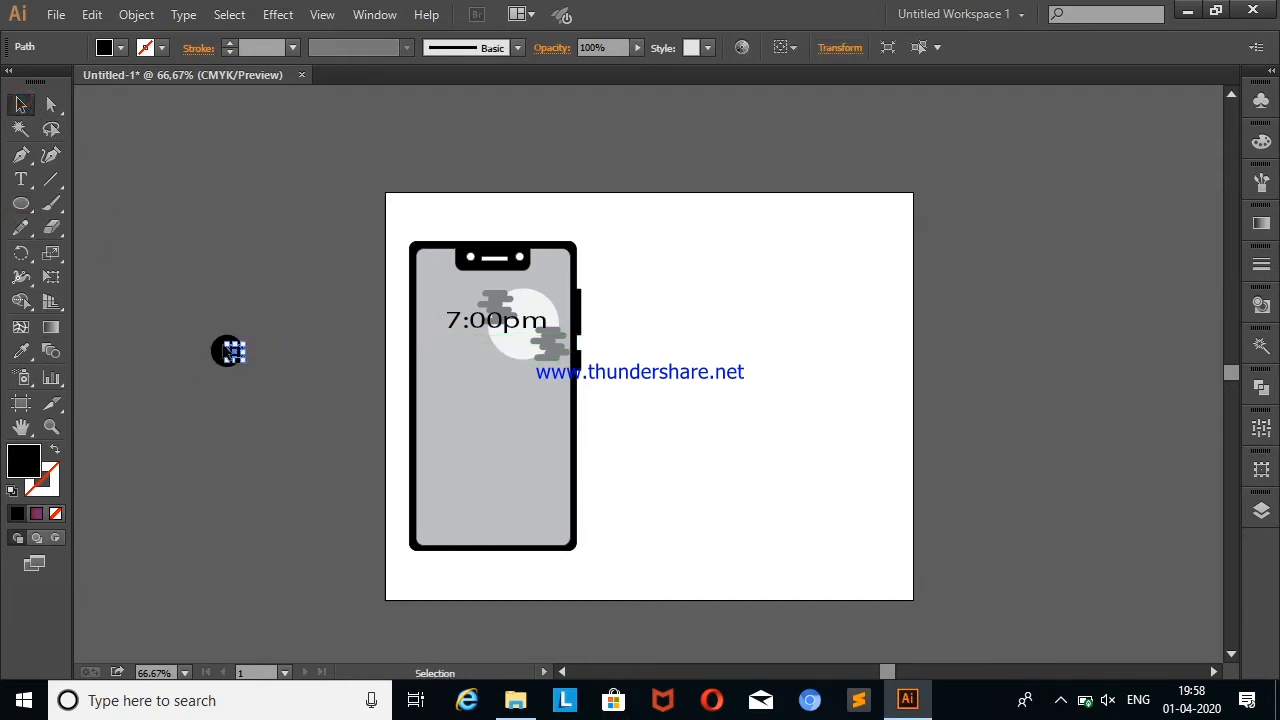
{"action": "key", "text": "Left"}
{"action": "key", "text": "Left"}
{"action": "key", "text": "Left"}
{"action": "key", "text": "Left"}
{"action": "key", "text": "Left"}
{"action": "key", "text": "Left"}
{"action": "key", "text": "Left"}
{"action": "key", "text": "Left"}
{"action": "key", "text": "Left"}
{"action": "key", "text": "Left"}
{"action": "key", "text": "Left"}
{"action": "key", "text": "Left"}
{"action": "key", "text": "Left"}
Step: Give both concentric circles a black outline and a very light grey fill
{"action": "left_click_drag", "start_coordinate": [183, 337], "coordinate": [236, 373]}
{"action": "left_click", "coordinate": [161, 47]}
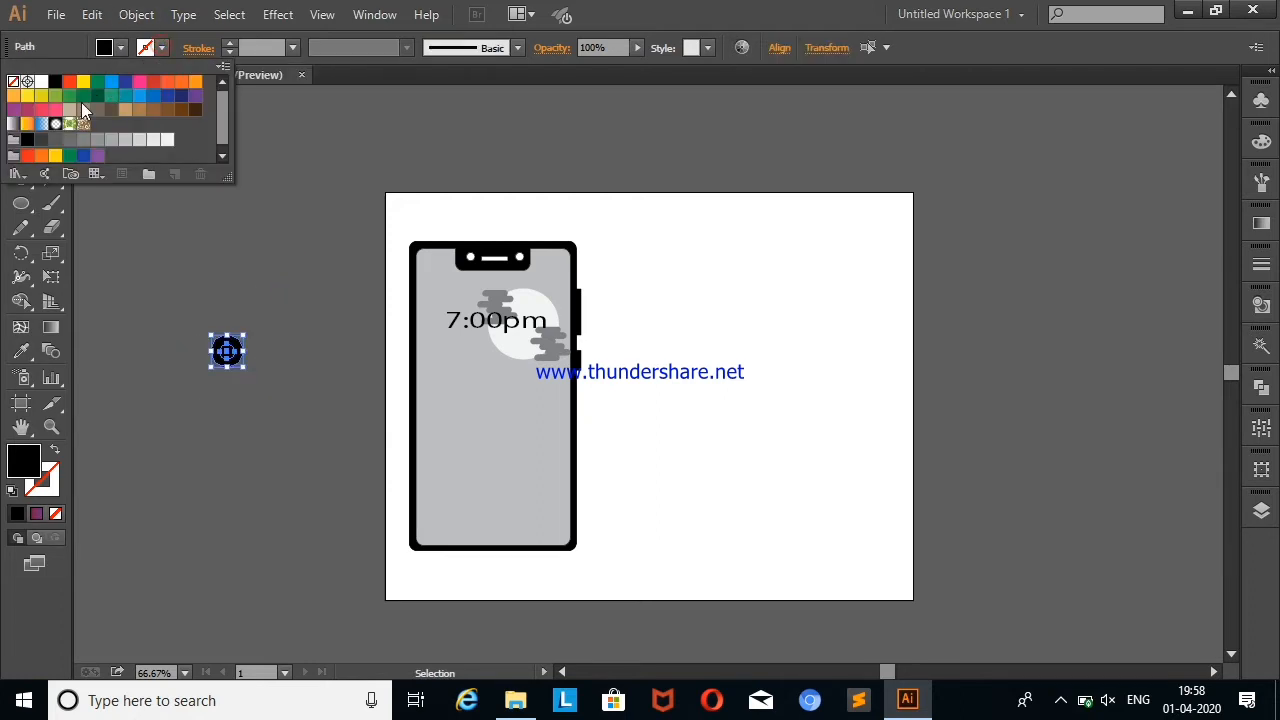
{"action": "left_click", "coordinate": [55, 81]}
{"action": "left_click", "coordinate": [120, 47]}
{"action": "left_click", "coordinate": [152, 137]}
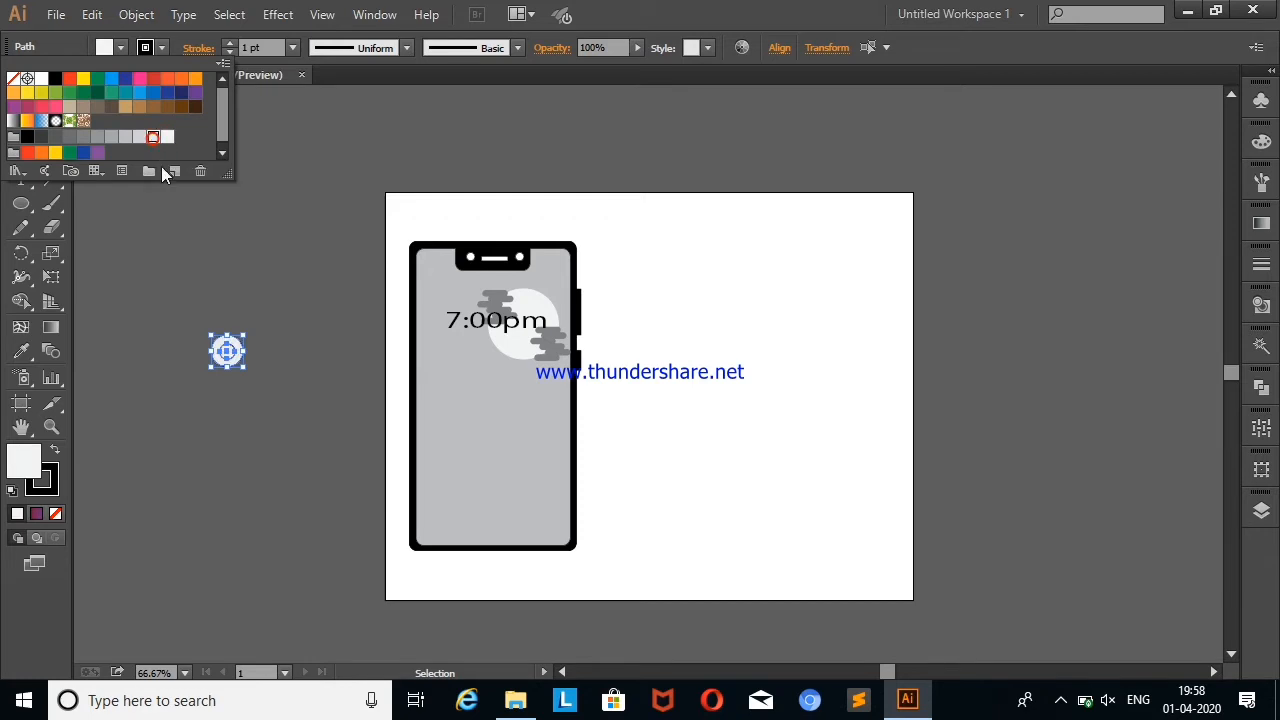
{"action": "left_click", "coordinate": [280, 286]}
Step: Scale the two-circle button icon down to a smaller size
{"action": "left_click_drag", "start_coordinate": [200, 327], "coordinate": [357, 467]}
{"action": "left_click", "coordinate": [194, 337]}
{"action": "right_click", "coordinate": [279, 254]}
{"action": "left_click", "coordinate": [303, 266]}
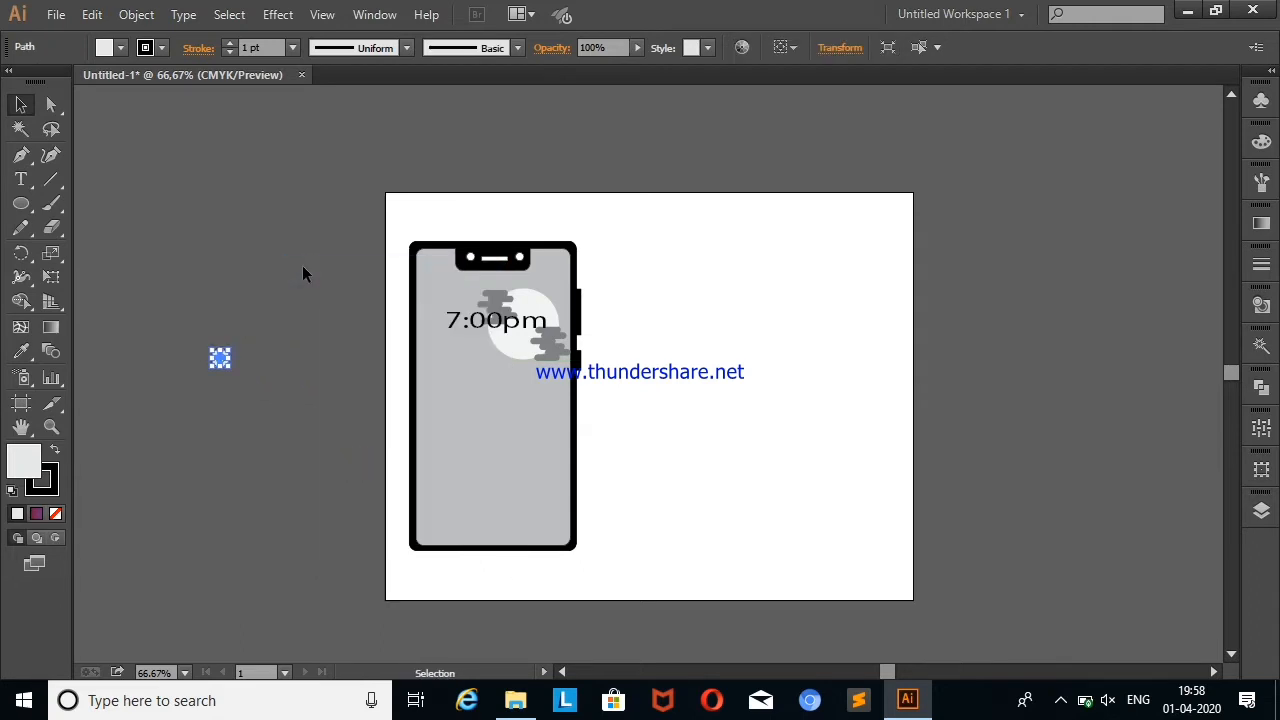
{"action": "left_click", "coordinate": [295, 256]}
{"action": "right_click", "coordinate": [296, 258]}
{"action": "left_click", "coordinate": [358, 332]}
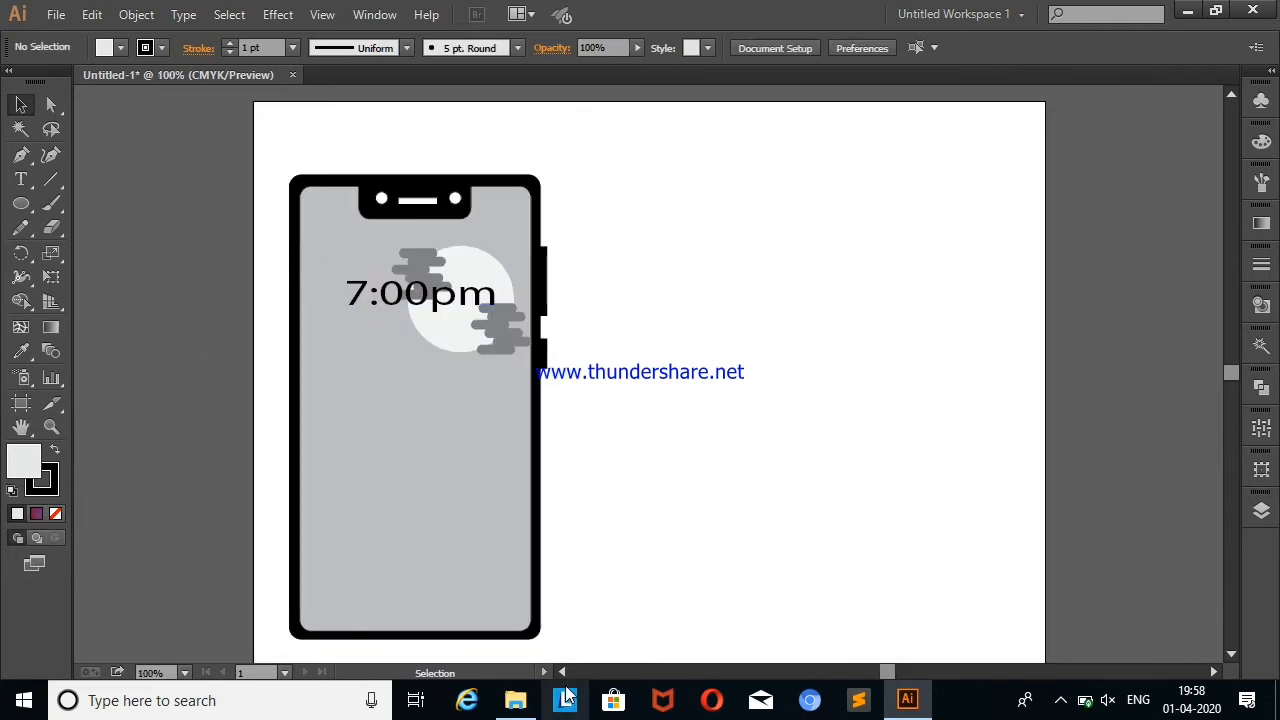
Step: Move the two-circle button icon into the lower-left corner of the phone screen
{"action": "left_click_drag", "start_coordinate": [893, 669], "coordinate": [885, 670]}
{"action": "left_click", "coordinate": [166, 350]}
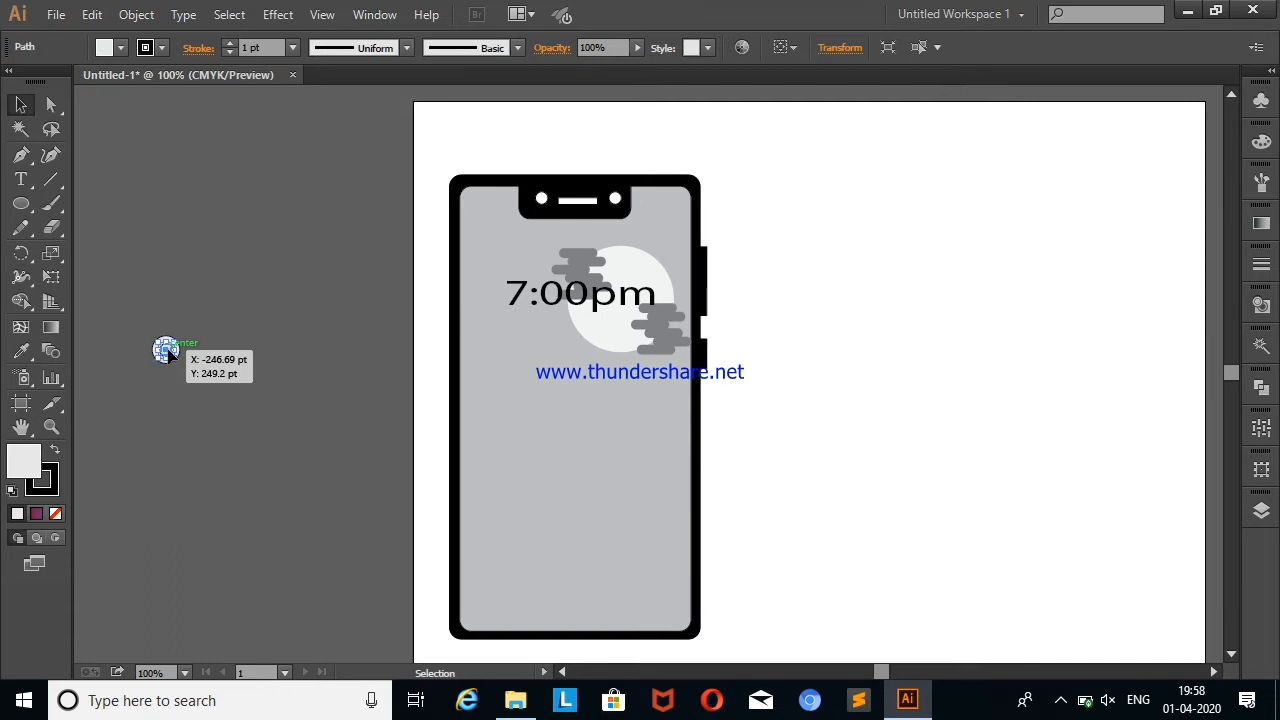
{"action": "left_click", "coordinate": [181, 289]}
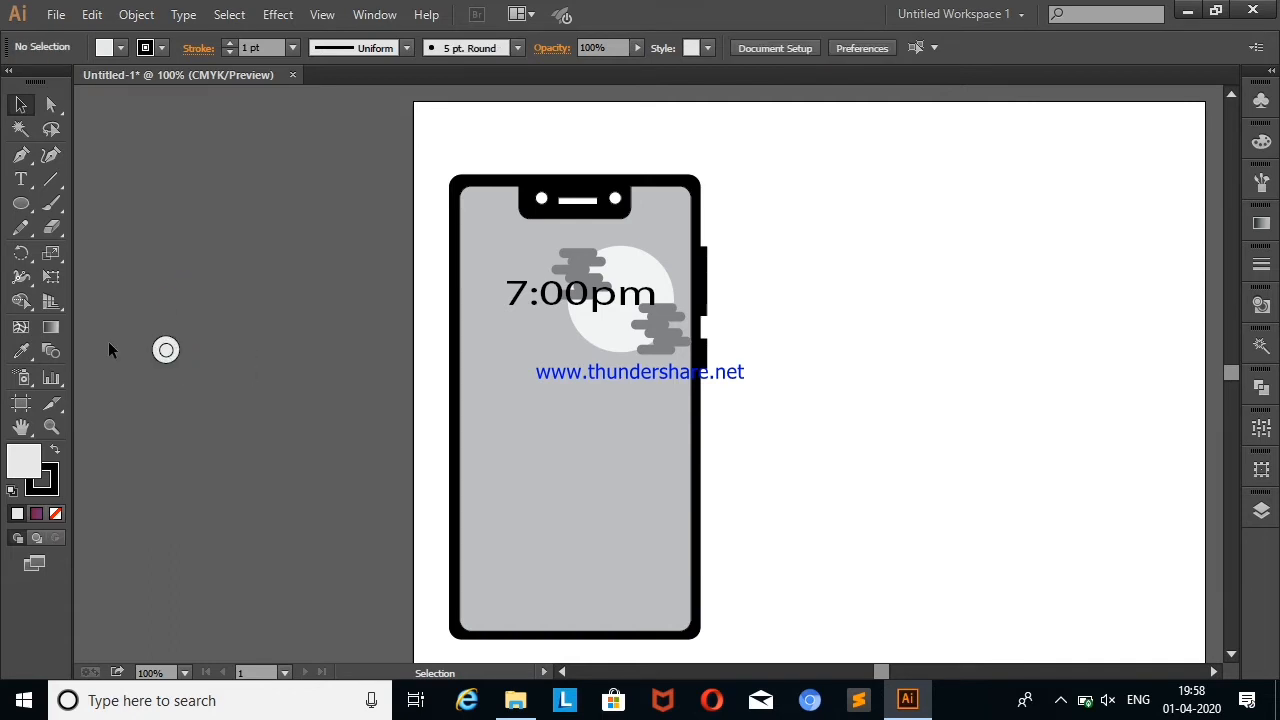
{"action": "left_click", "coordinate": [166, 350]}
{"action": "left_click_drag", "start_coordinate": [166, 350], "coordinate": [489, 605]}
{"action": "left_click", "coordinate": [838, 475]}
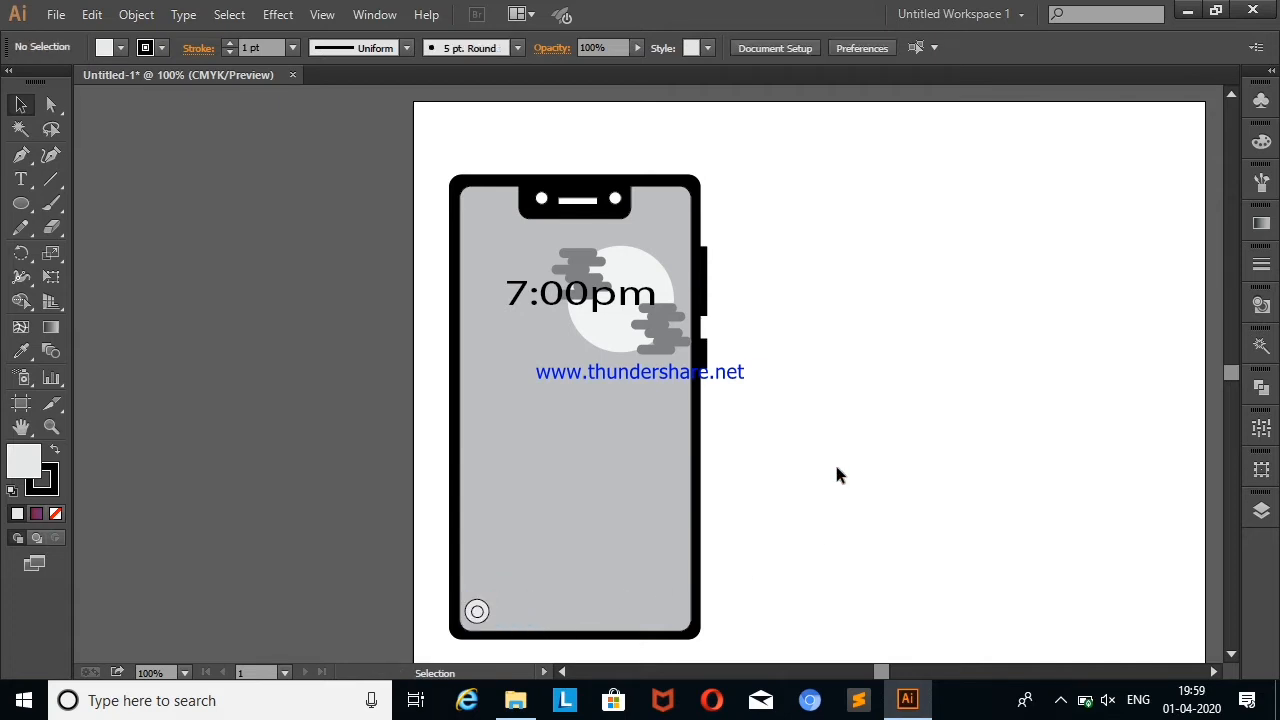
Step: Draw a light grey rounded rectangle with a black outline left of the artboard and shrink it to icon size
{"action": "left_click_drag", "start_coordinate": [18, 210], "coordinate": [72, 205]}
{"action": "left_click", "coordinate": [32, 207]}
{"action": "left_click", "coordinate": [145, 227]}
{"action": "left_click_drag", "start_coordinate": [187, 297], "coordinate": [221, 328]}
{"action": "right_click", "coordinate": [128, 244]}
{"action": "left_click", "coordinate": [160, 254]}
{"action": "left_click_drag", "start_coordinate": [155, 237], "coordinate": [218, 299]}
{"action": "left_click", "coordinate": [93, 163]}
{"action": "left_click", "coordinate": [688, 401]}
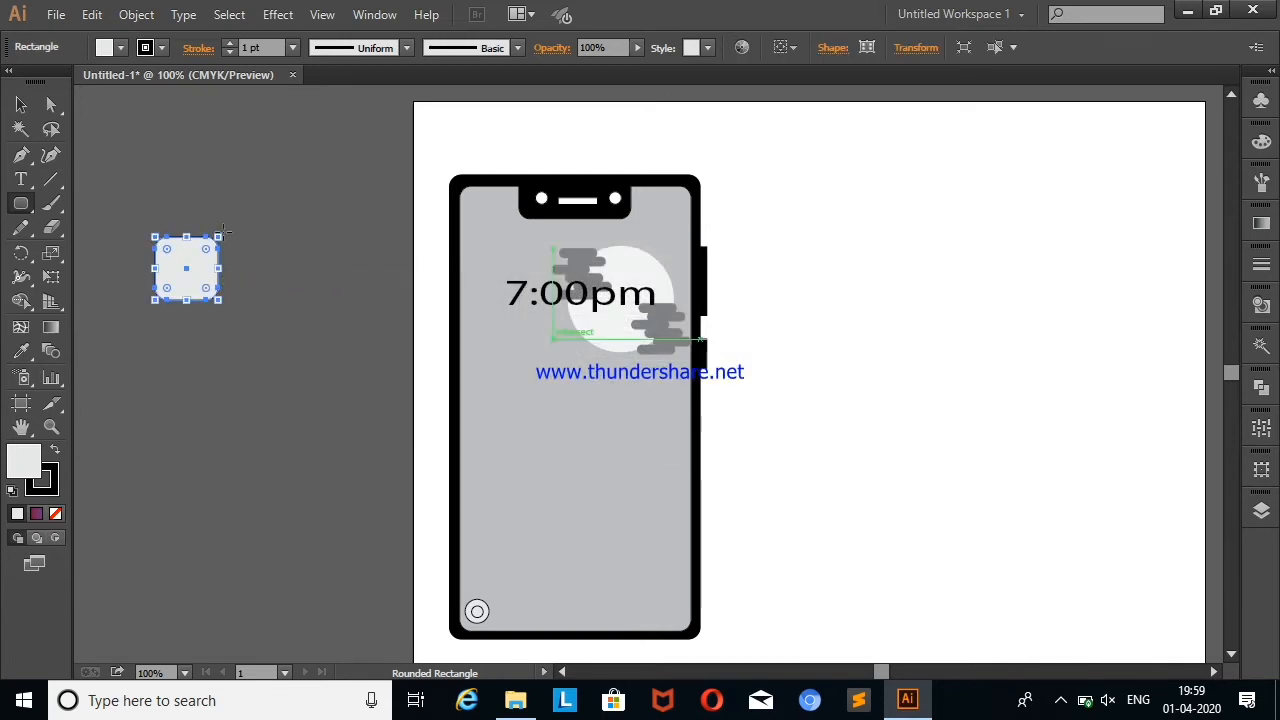
{"action": "left_click", "coordinate": [19, 102]}
{"action": "left_click_drag", "start_coordinate": [216, 240], "coordinate": [196, 268]}
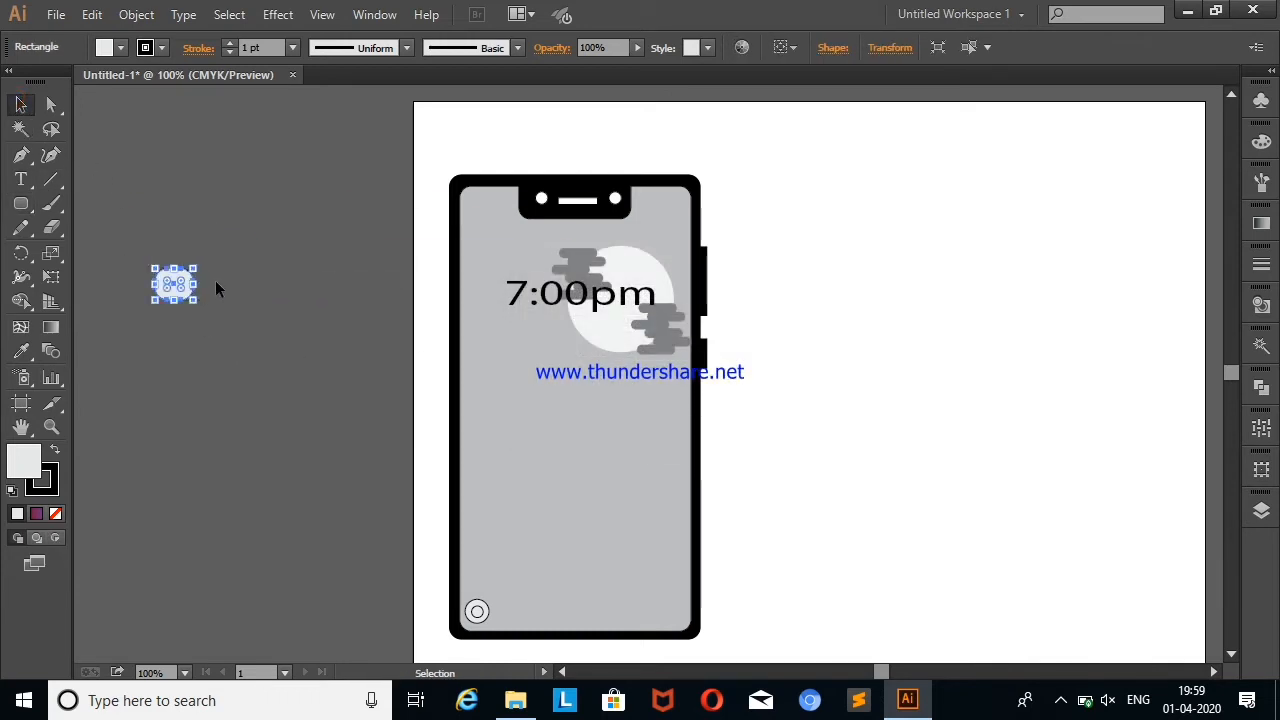
Step: Replace the rounded rectangle with a light grey camera icon made of a square, an inner circle and a small rectangle on top
{"action": "key", "text": "Delete"}
{"action": "left_click_drag", "start_coordinate": [20, 203], "coordinate": [100, 206]}
{"action": "mouse_move", "coordinate": [175, 299]}
{"action": "left_mouse_down"}
{"action": "mouse_move", "coordinate": [229, 349]}
{"action": "mouse_move", "coordinate": [210, 331]}
{"action": "left_mouse_up"}
{"action": "left_click_drag", "start_coordinate": [20, 203], "coordinate": [91, 249]}
{"action": "mouse_move", "coordinate": [183, 247]}
{"action": "left_mouse_down"}
{"action": "mouse_move", "coordinate": [201, 259]}
{"action": "mouse_move", "coordinate": [190, 316]}
{"action": "left_mouse_up"}
{"action": "key", "text": "v"}
{"action": "left_click", "coordinate": [214, 231]}
{"action": "left_click_drag", "start_coordinate": [20, 203], "coordinate": [199, 297]}
{"action": "left_click", "coordinate": [20, 104]}
{"action": "left_click", "coordinate": [130, 172]}
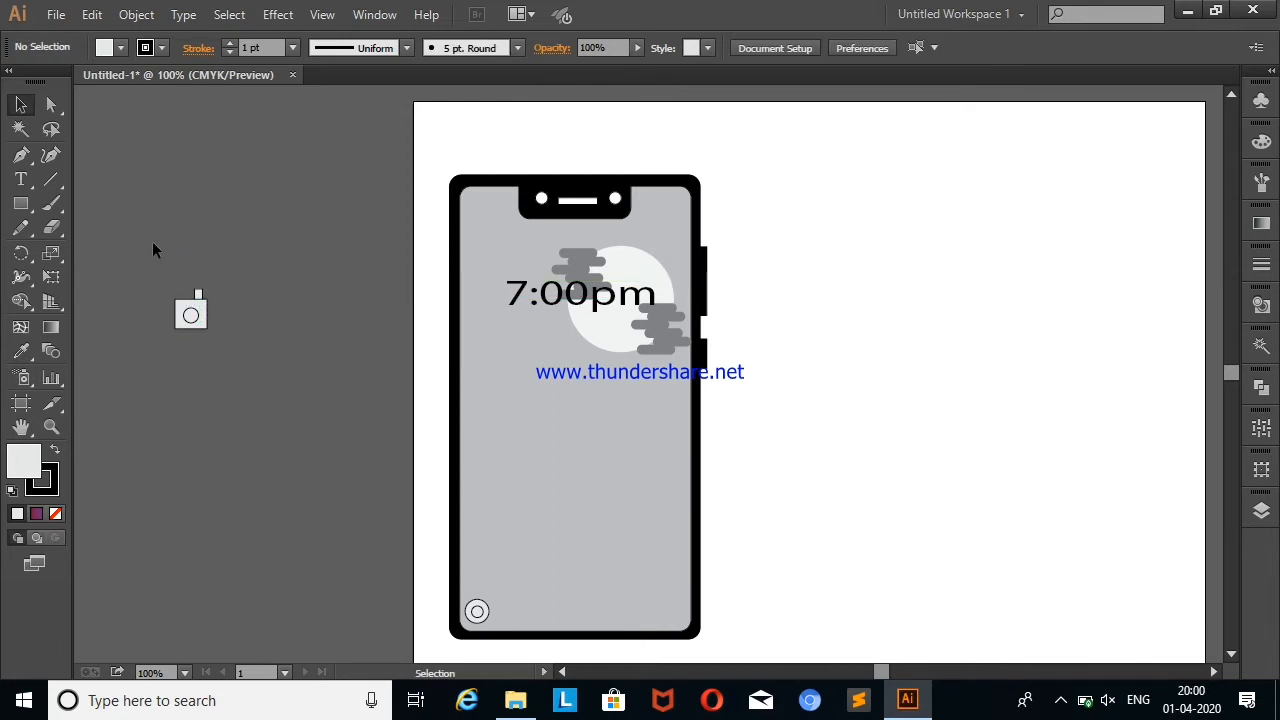
Step: Move the camera icon into the lower-right corner of the phone screen
{"action": "left_click_drag", "start_coordinate": [218, 348], "coordinate": [217, 346]}
{"action": "left_click_drag", "start_coordinate": [211, 288], "coordinate": [678, 627]}
{"action": "left_click", "coordinate": [836, 468]}
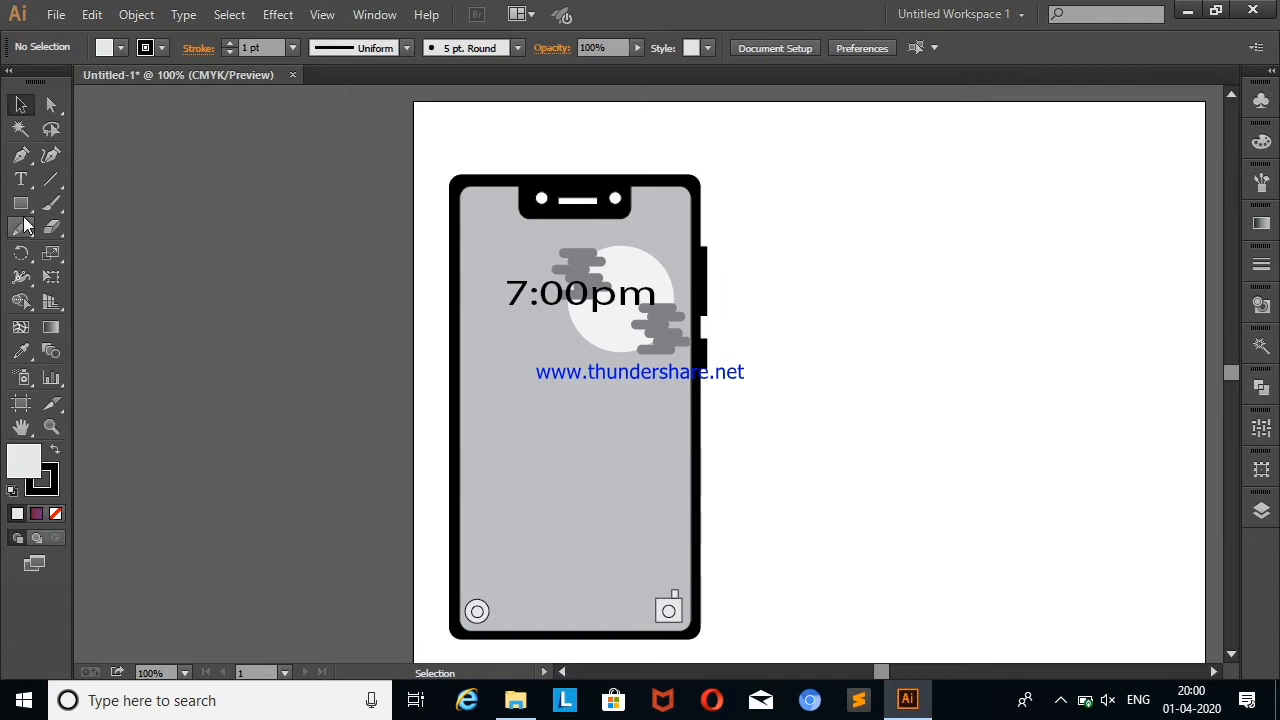
Step: Add the 12 pt text "swipe up to unlock" and place it between the two icons at the foot of the phone screen
{"action": "left_click", "coordinate": [21, 181]}
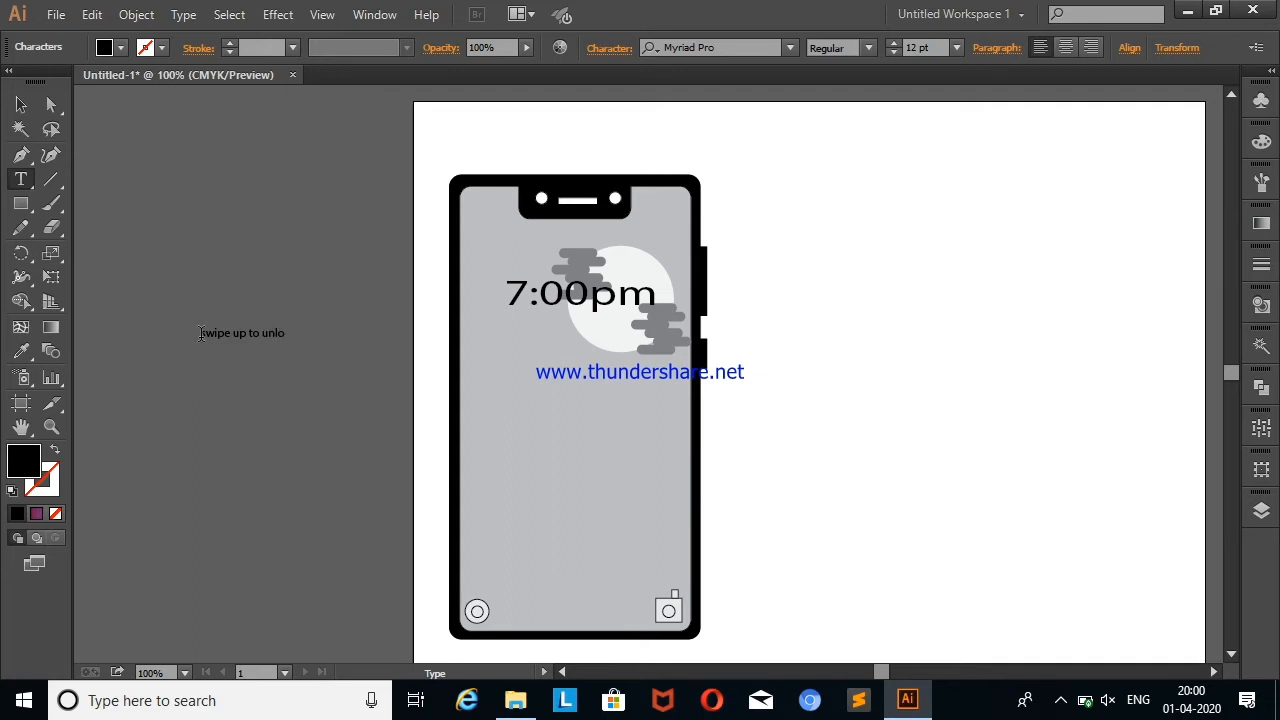
{"action": "left_click", "coordinate": [20, 104]}
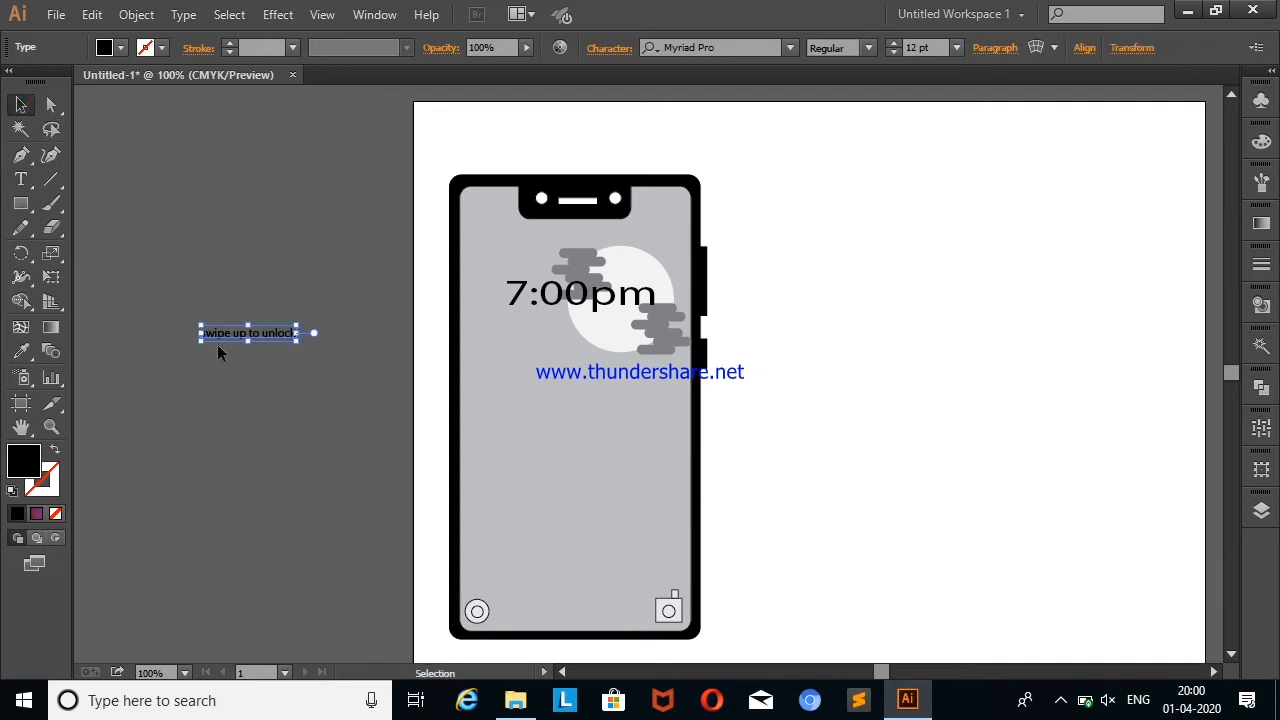
{"action": "left_click_drag", "start_coordinate": [245, 333], "coordinate": [582, 613]}
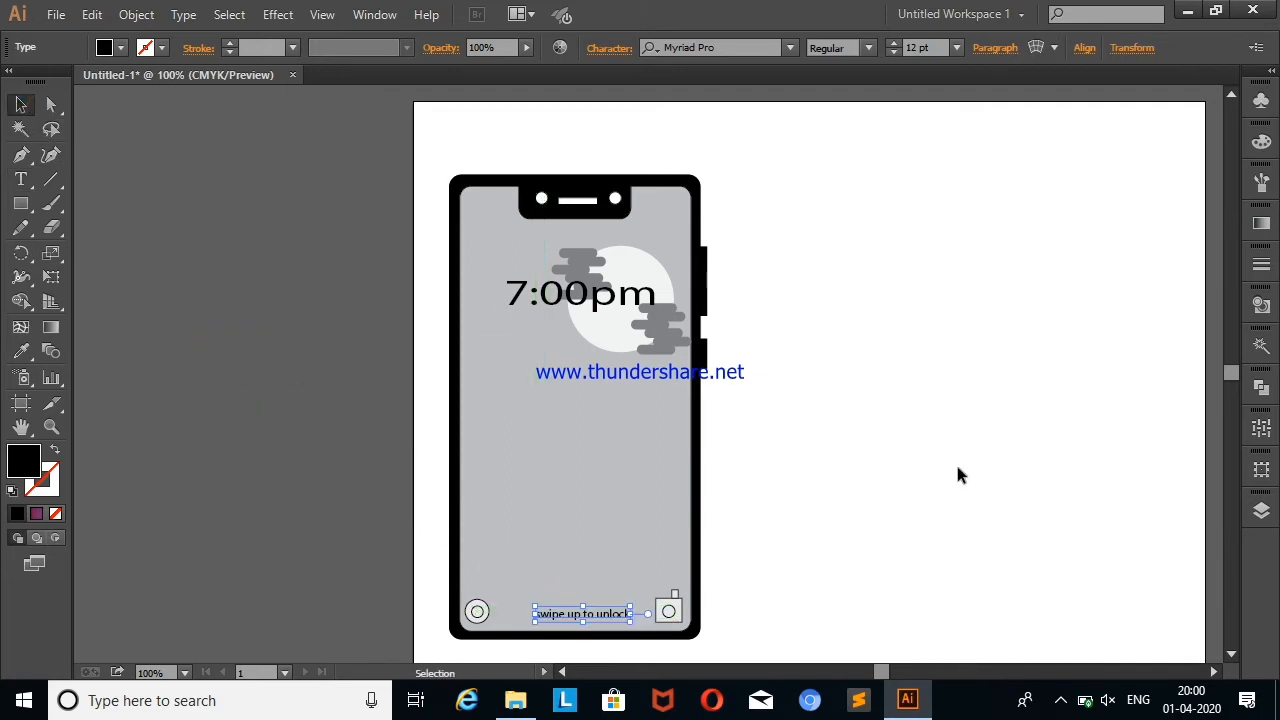
{"action": "left_click", "coordinate": [940, 470]}
Step: Nudge the "swipe up to unlock" text slightly up and left between the two icons
{"action": "left_click", "coordinate": [595, 613]}
{"action": "key", "text": "Up"}
{"action": "key", "text": "Up"}
{"action": "key", "text": "Left"}
{"action": "key", "text": "Left"}
{"action": "key", "text": "Left"}
{"action": "key", "text": "Left"}
{"action": "key", "text": "Left"}
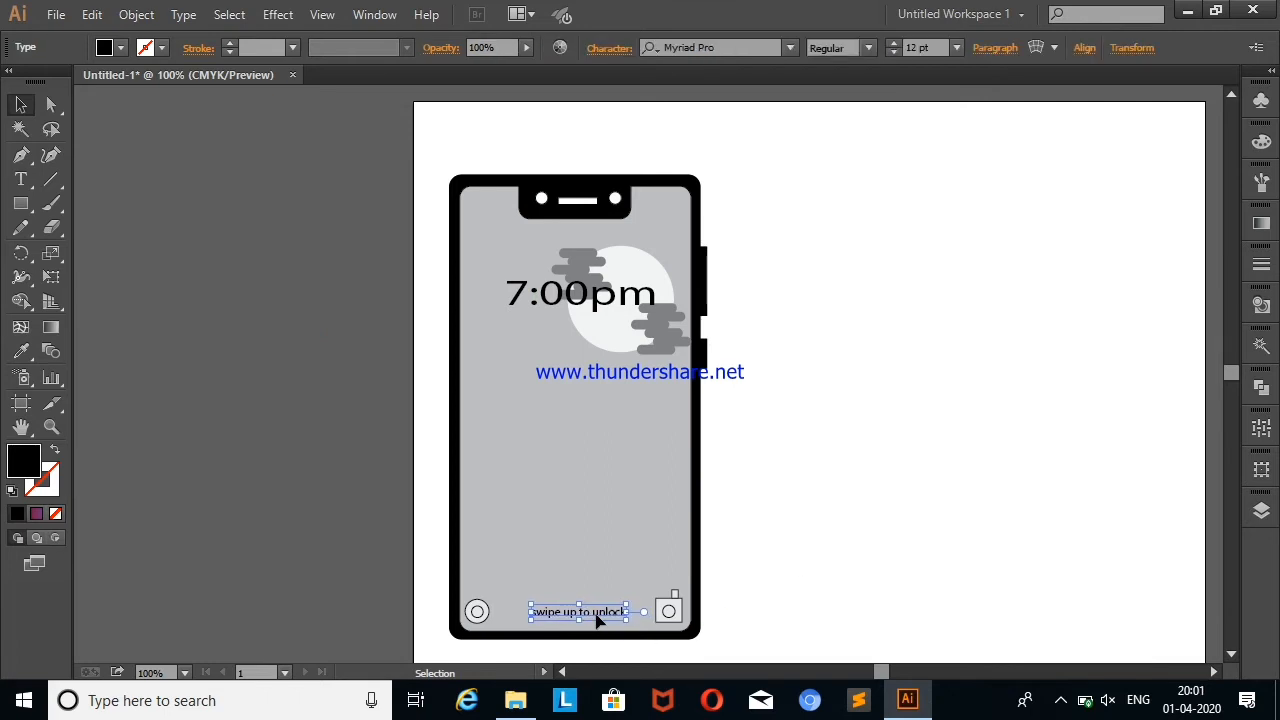
{"action": "left_click", "coordinate": [792, 515]}
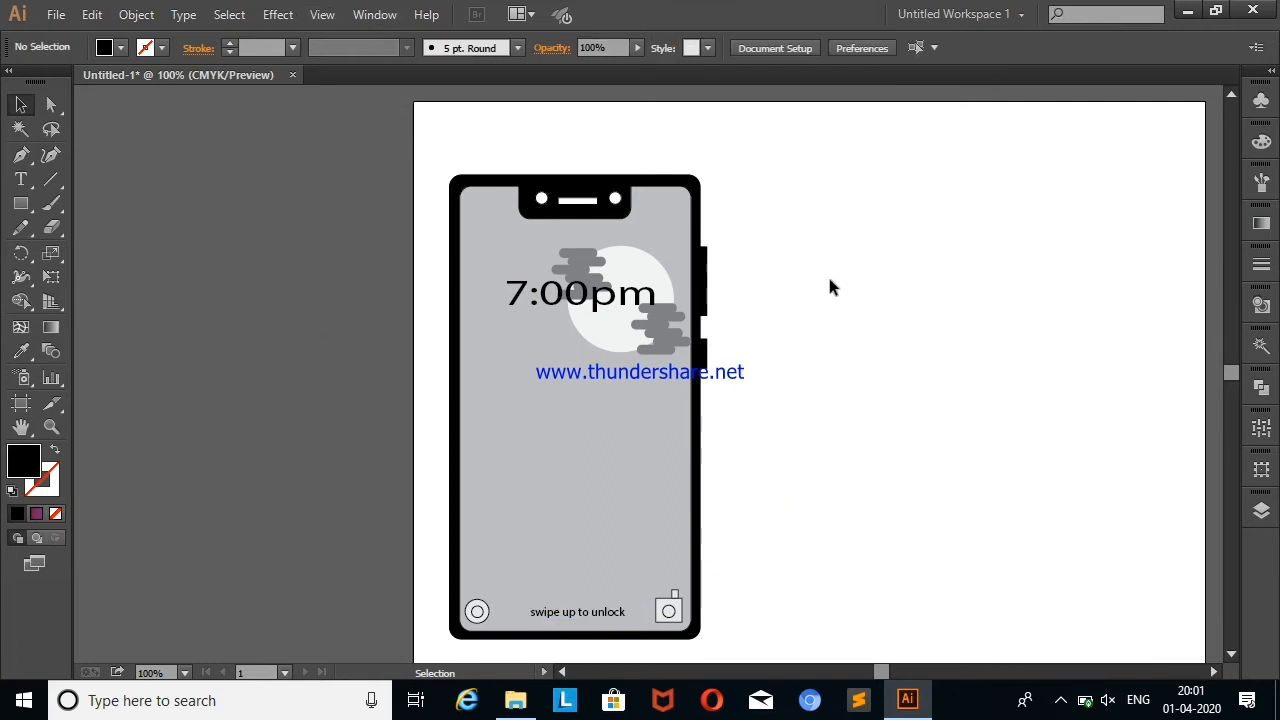
Step: Draw a thin black horizontal bar across the phone screen below the moon, starting at the screen's left edge
{"action": "left_click", "coordinate": [21, 203]}
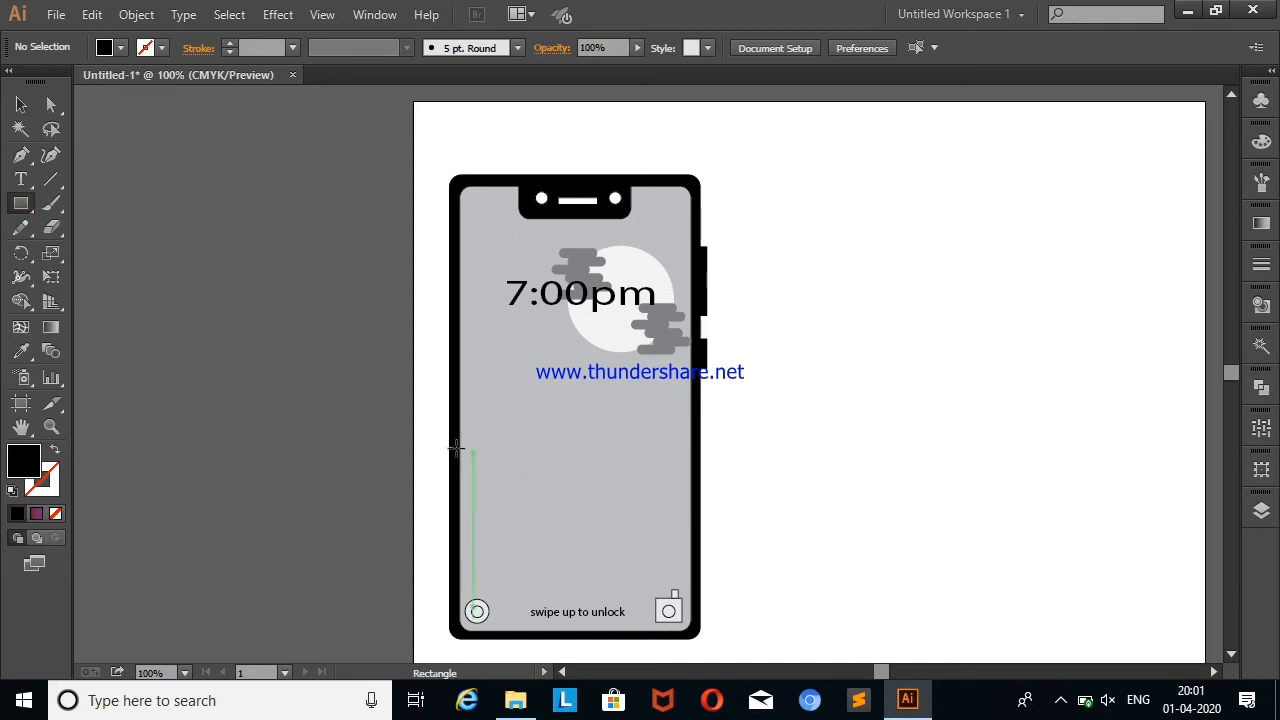
{"action": "left_click_drag", "start_coordinate": [463, 407], "coordinate": [687, 425]}
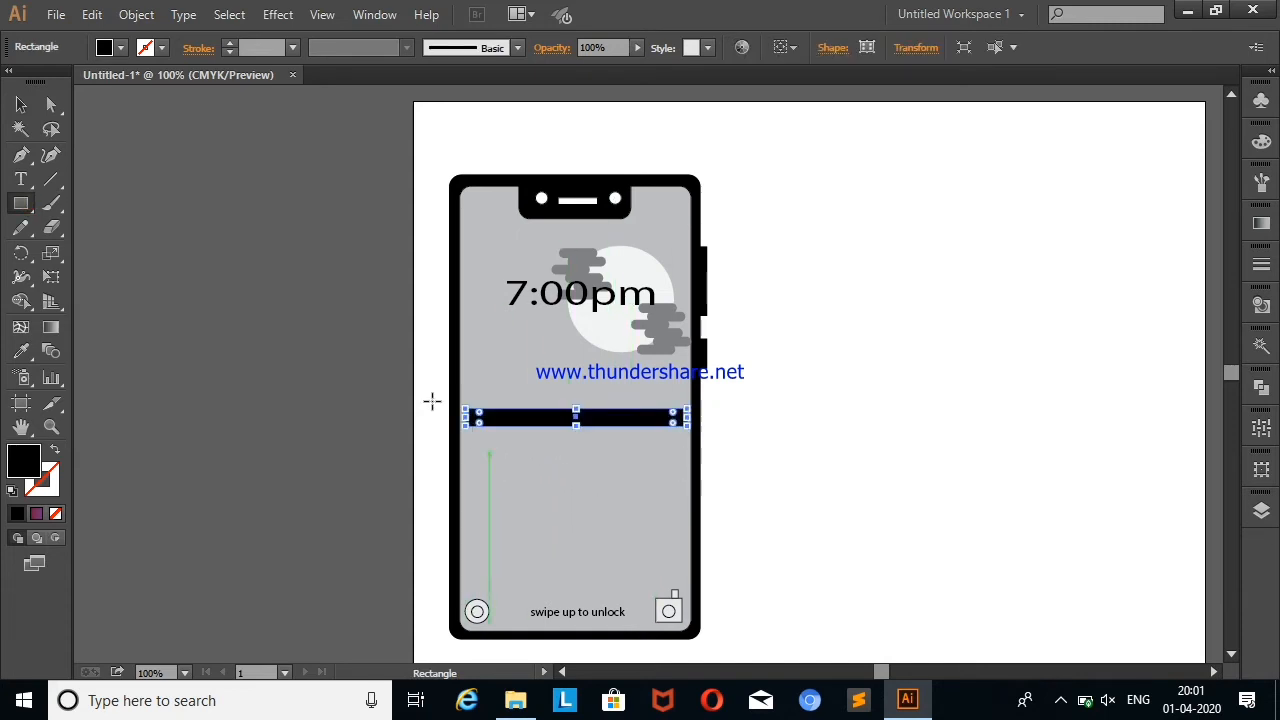
{"action": "left_click", "coordinate": [21, 104]}
{"action": "left_click", "coordinate": [203, 222]}
{"action": "left_click", "coordinate": [525, 424]}
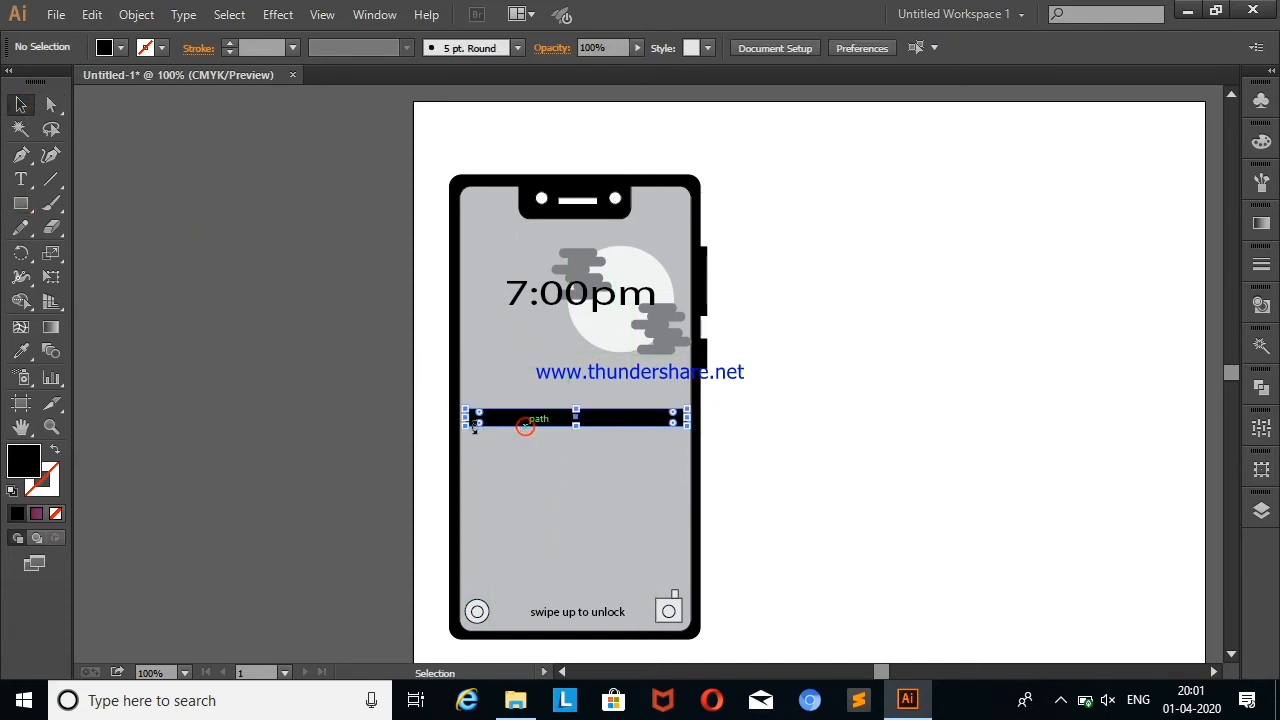
{"action": "left_click_drag", "start_coordinate": [466, 416], "coordinate": [460, 418]}
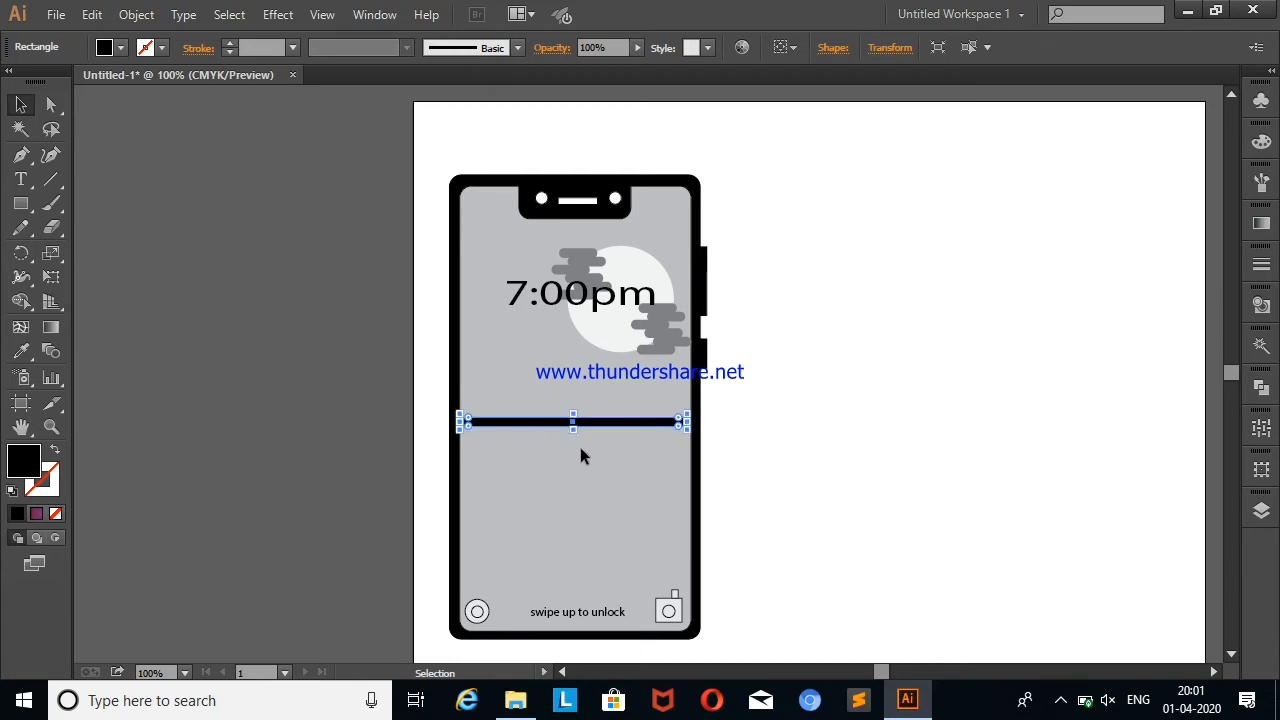
Step: Extend the black bar to the phone screen's right edge and duplicate it farther down the screen
{"action": "left_click", "coordinate": [751, 334]}
{"action": "left_click", "coordinate": [686, 423]}
{"action": "left_click_drag", "start_coordinate": [686, 423], "coordinate": [696, 427]}
{"action": "left_click", "coordinate": [320, 210]}
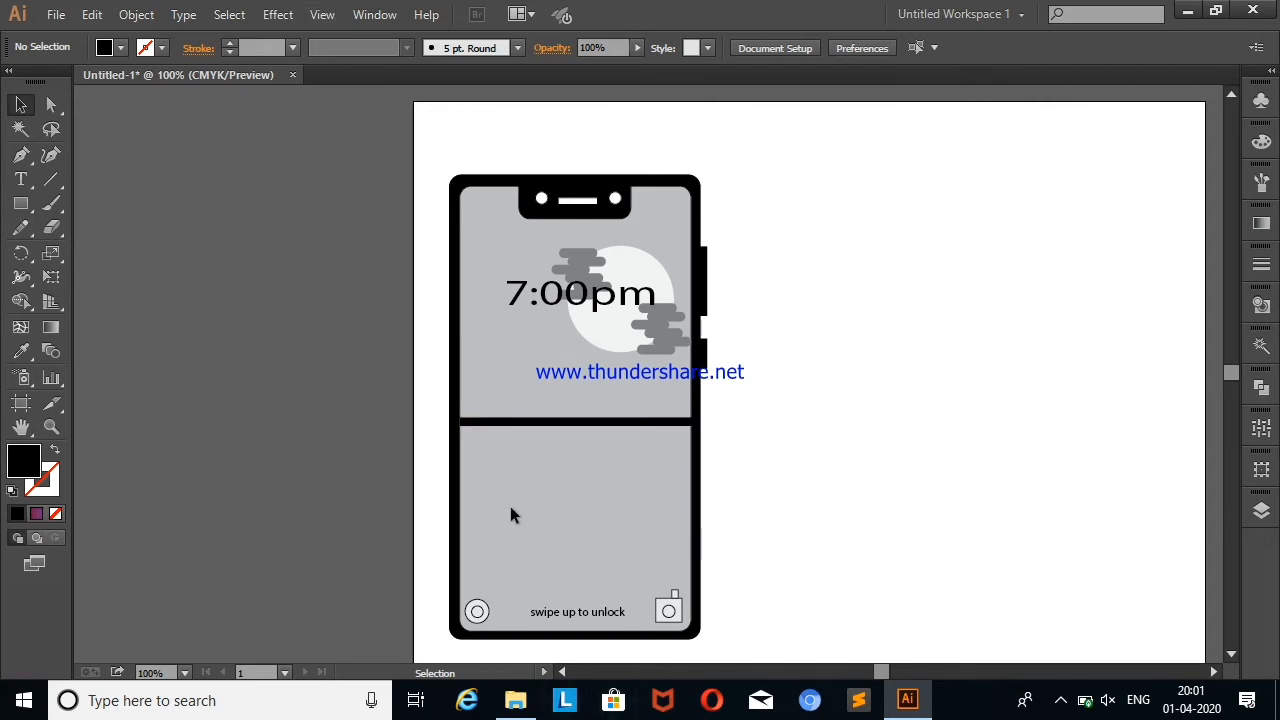
{"action": "left_click_drag", "start_coordinate": [570, 424], "coordinate": [567, 509]}
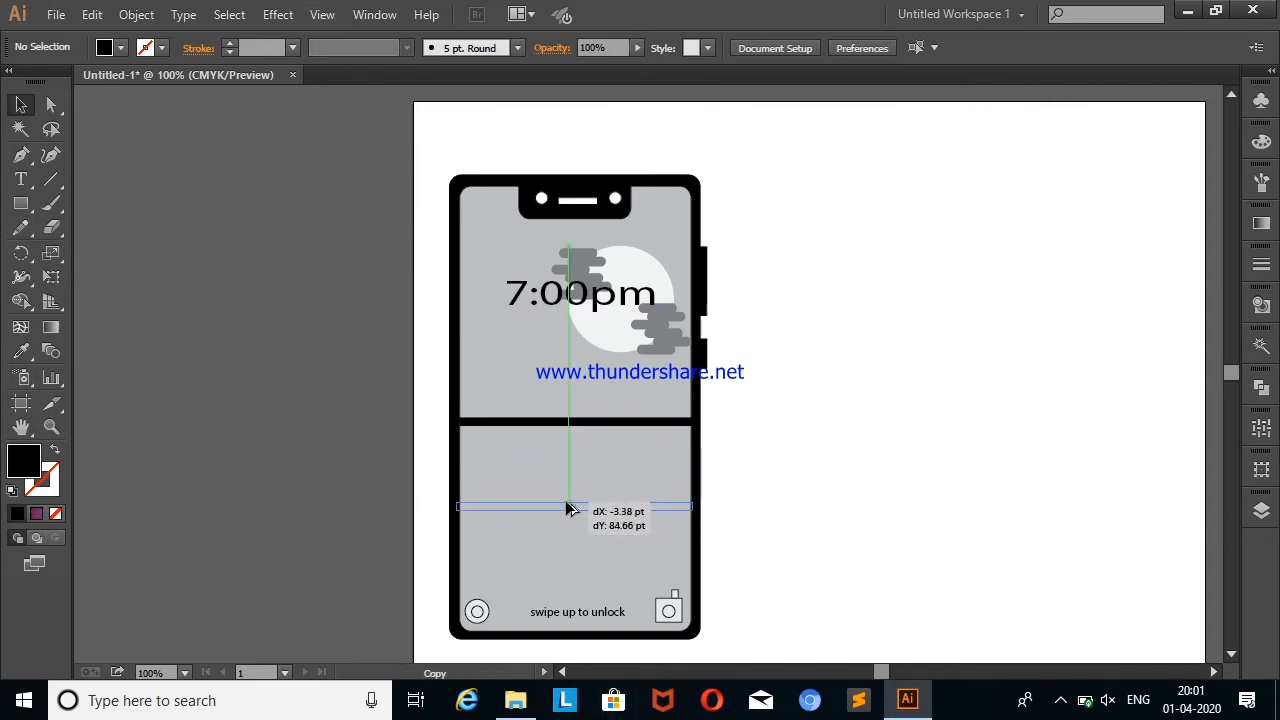
{"action": "left_click", "coordinate": [1013, 323]}
Step: Paint short black dashes and dots between the two bars with the Paintbrush tool
{"action": "left_click", "coordinate": [51, 203]}
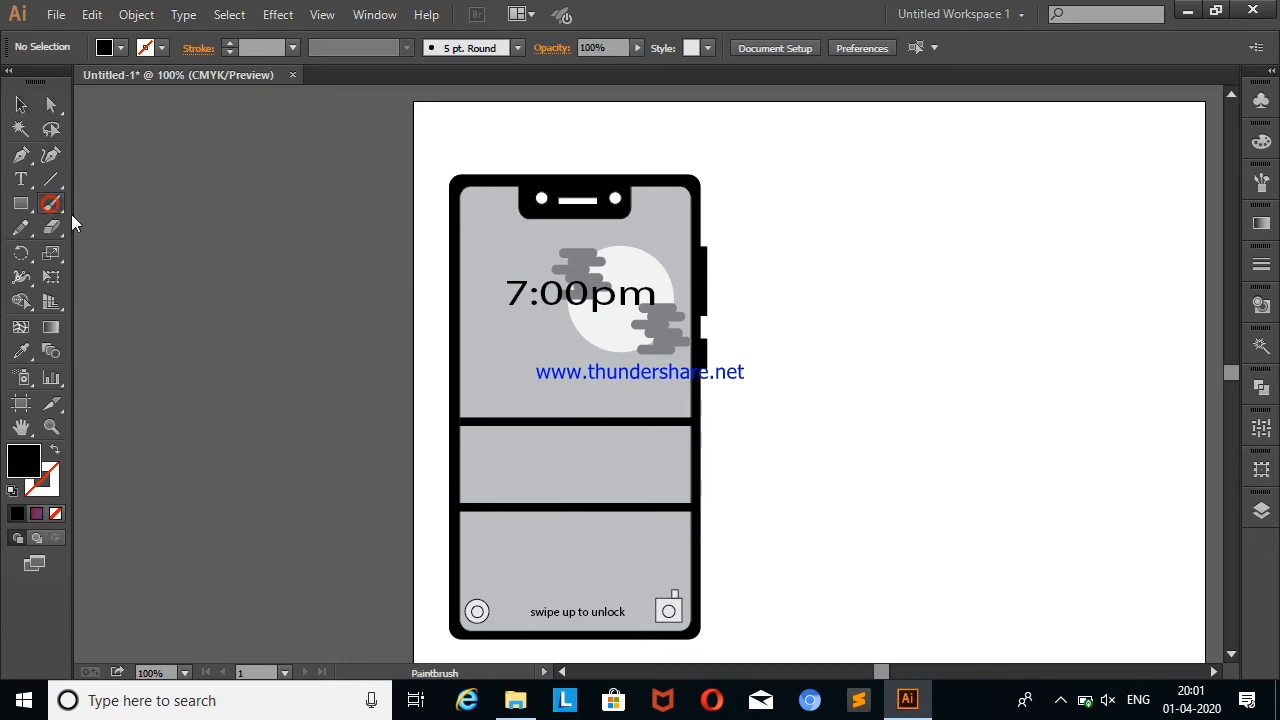
{"action": "left_click_drag", "start_coordinate": [486, 462], "coordinate": [508, 462]}
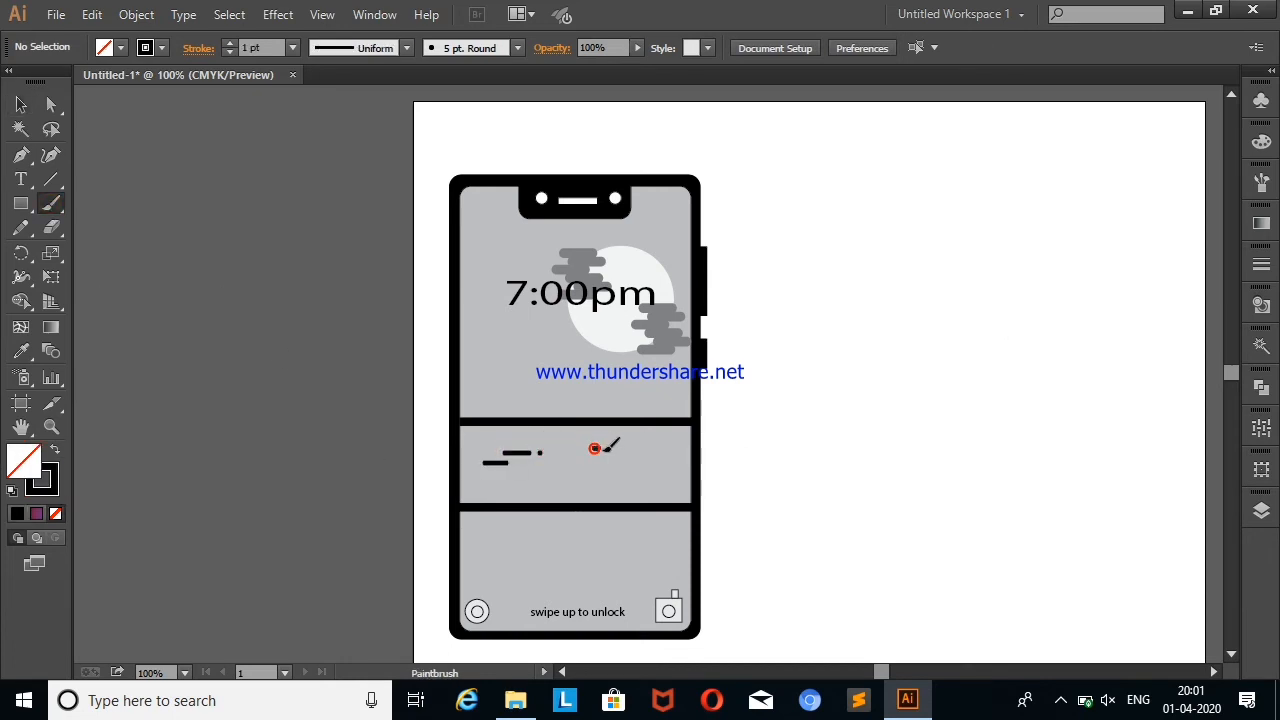
{"action": "left_click_drag", "start_coordinate": [586, 469], "coordinate": [662, 469]}
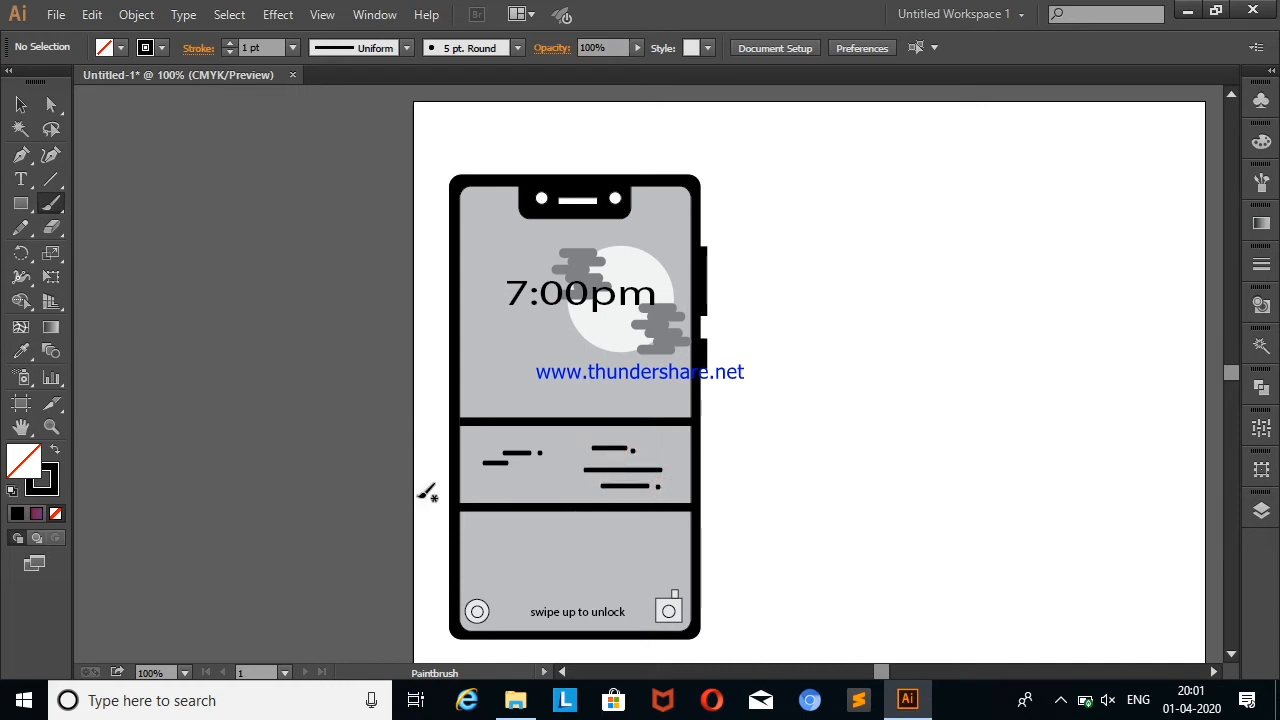
Step: Undo the last brush strokes in the right-hand group and paint a shorter dash there instead
{"action": "right_click", "coordinate": [196, 178]}
{"action": "left_click", "coordinate": [286, 198]}
{"action": "right_click", "coordinate": [287, 203]}
{"action": "left_click", "coordinate": [297, 217]}
{"action": "right_click", "coordinate": [291, 203]}
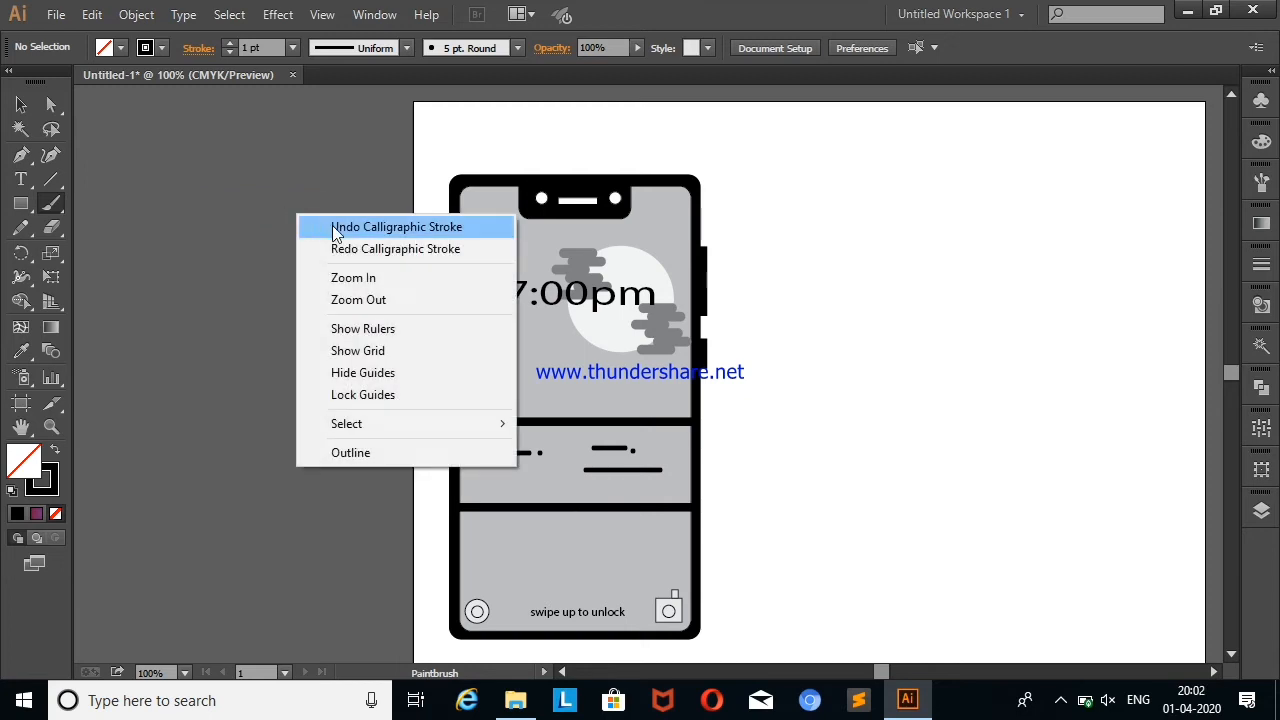
{"action": "left_click", "coordinate": [300, 222]}
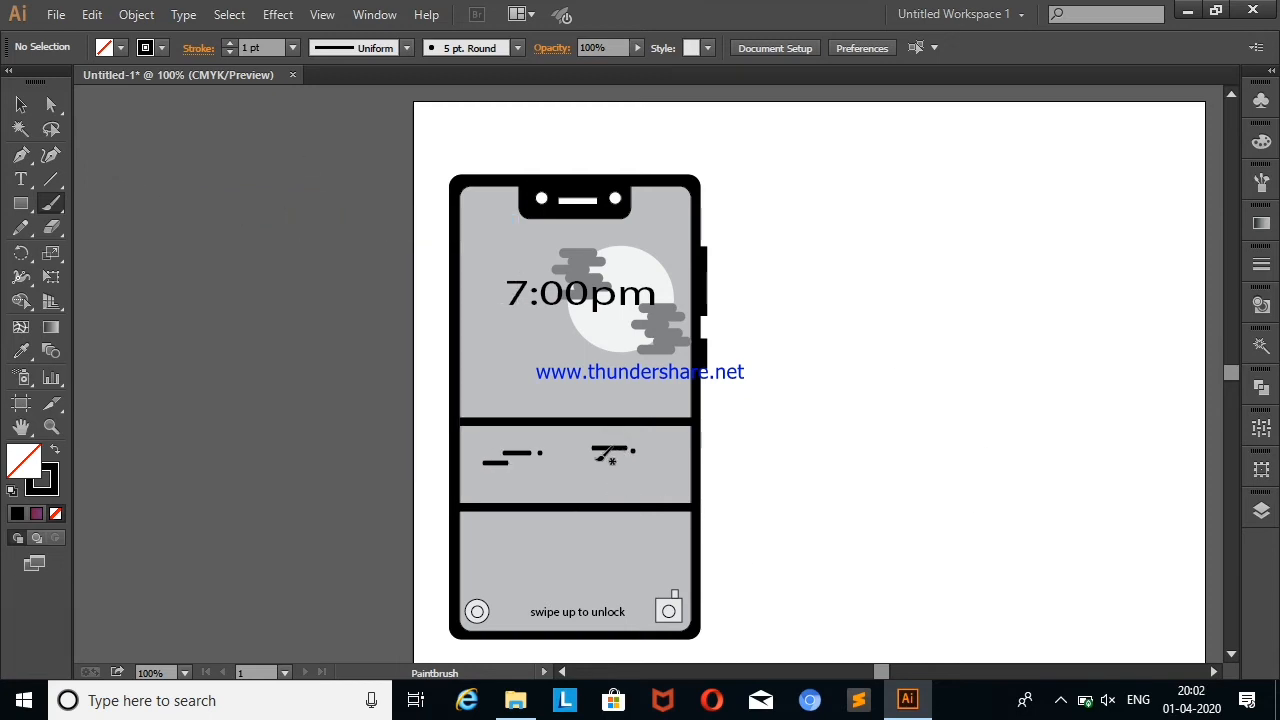
{"action": "left_click", "coordinate": [21, 104]}
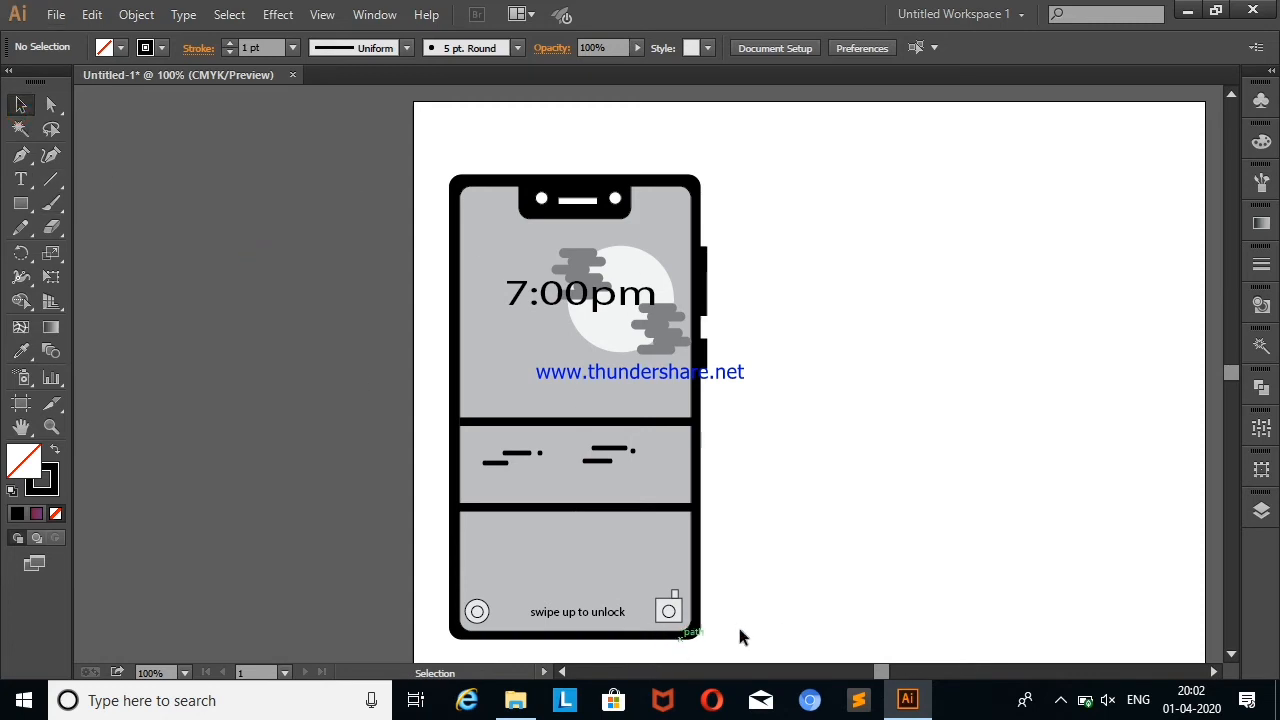
Step: Unlock the black phone body and stretch its bottom edge down slightly
{"action": "left_click", "coordinate": [1261, 510]}
{"action": "scroll", "coordinate": [1220, 580], "scroll_direction": "down", "scroll_amount": 5}
{"action": "left_click", "coordinate": [1046, 628]}
{"action": "left_click", "coordinate": [666, 638]}
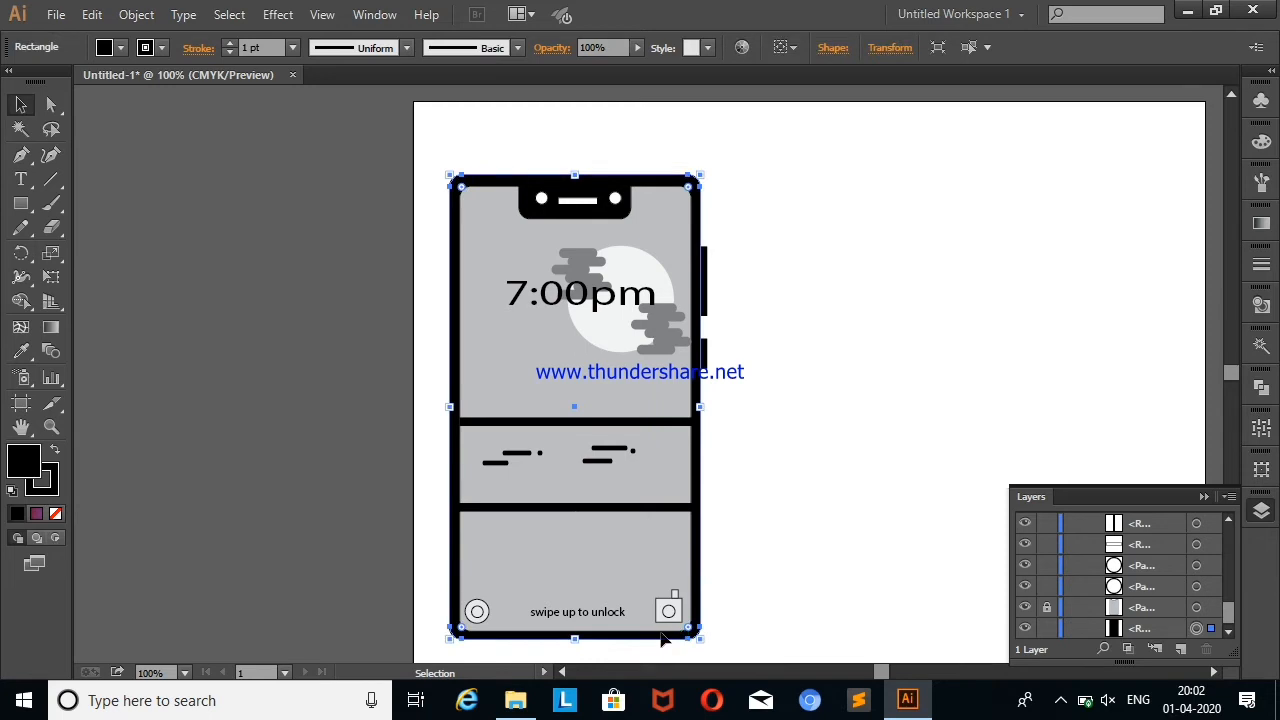
{"action": "left_click_drag", "start_coordinate": [578, 645], "coordinate": [577, 643]}
{"action": "left_click", "coordinate": [894, 526]}
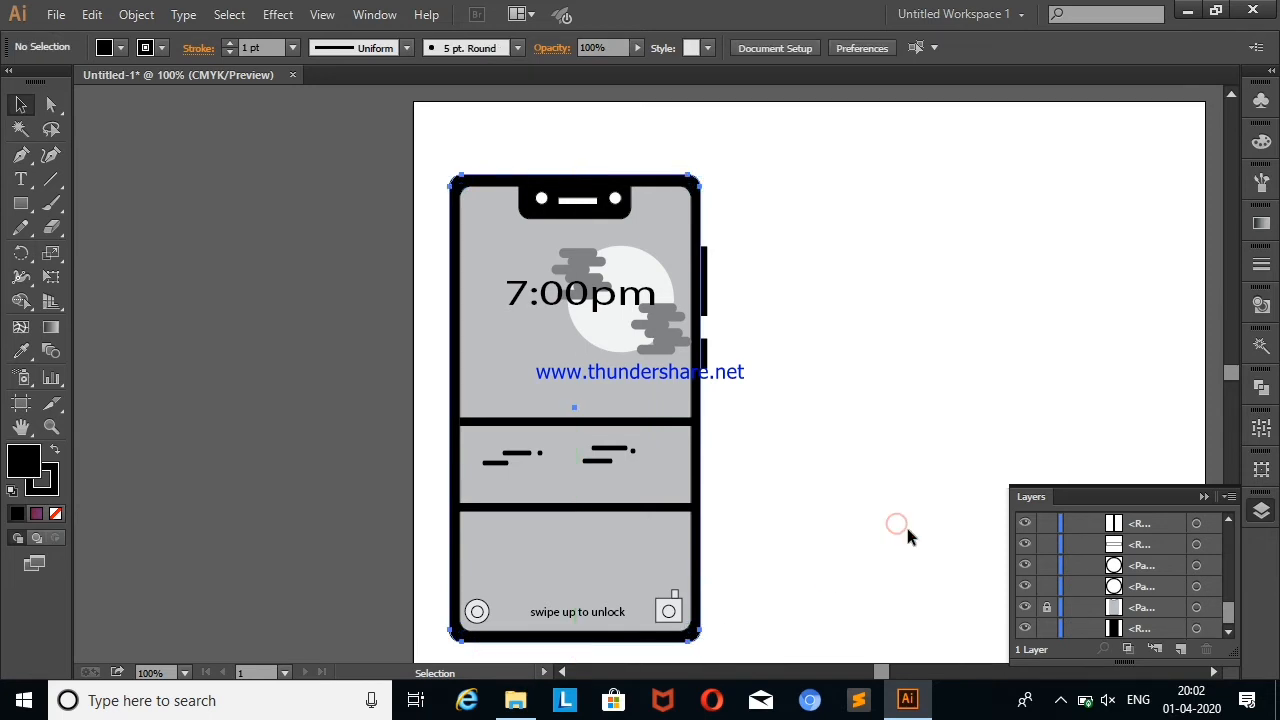
{"action": "left_click", "coordinate": [1203, 497]}
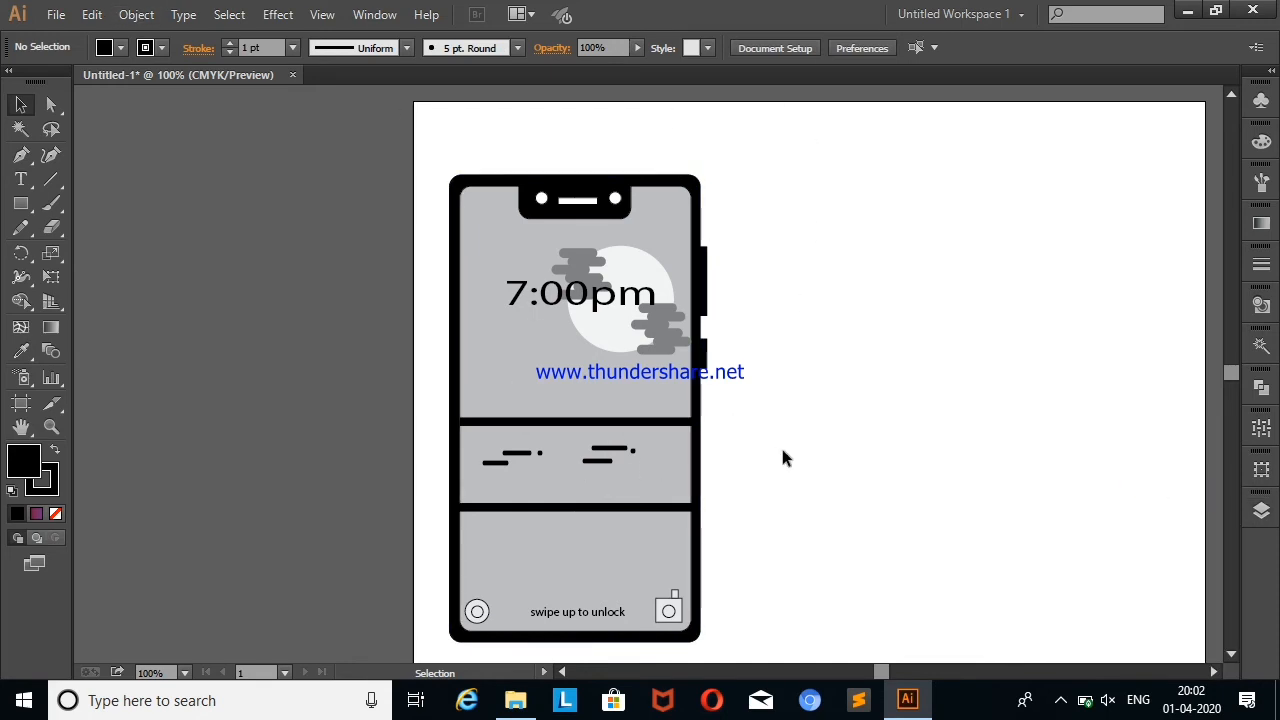
Step: Place the linked image lkj.png in the document
{"action": "left_click", "coordinate": [56, 14]}
{"action": "left_click", "coordinate": [117, 340]}
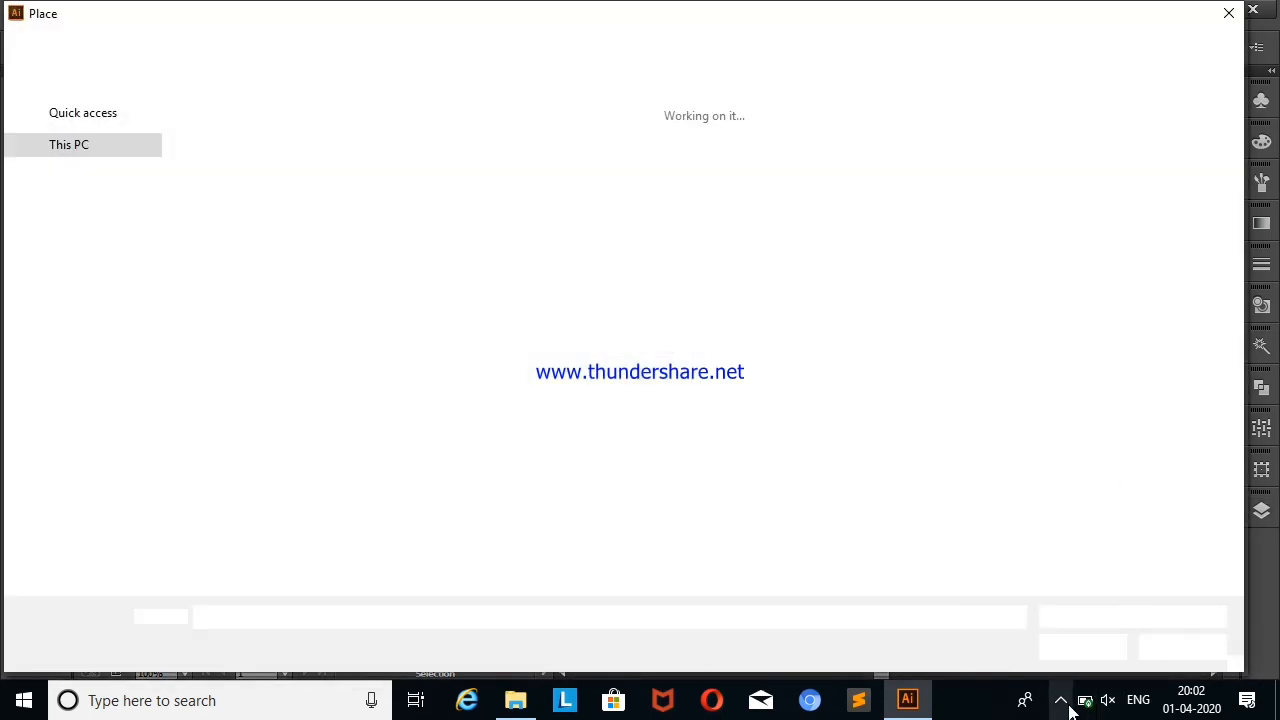
{"action": "left_click", "coordinate": [1060, 700]}
{"action": "right_click", "coordinate": [1062, 621]}
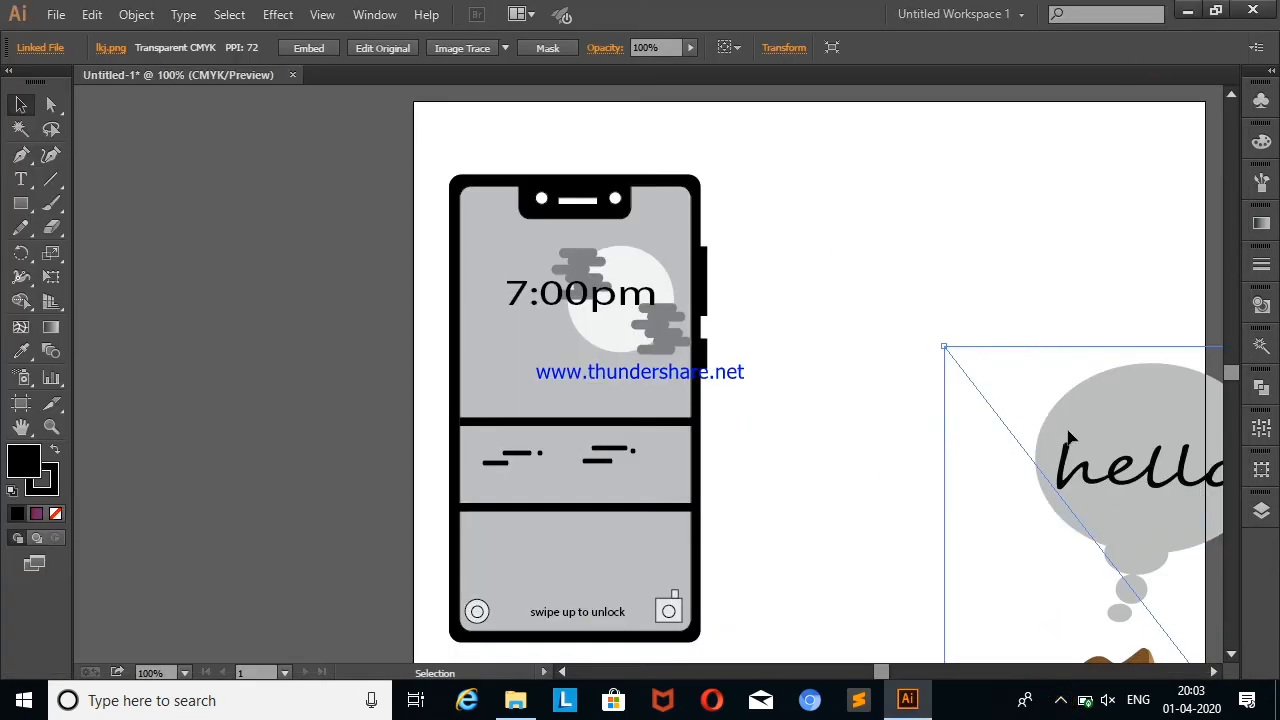
Step: Scale the placed desk illustration down and move it onto the phone screen below the time
{"action": "left_click_drag", "start_coordinate": [1070, 438], "coordinate": [1015, 487]}
{"action": "left_click_drag", "start_coordinate": [1091, 559], "coordinate": [851, 225]}
{"action": "left_click_drag", "start_coordinate": [776, 154], "coordinate": [962, 398]}
{"action": "left_click_drag", "start_coordinate": [984, 468], "coordinate": [488, 392]}
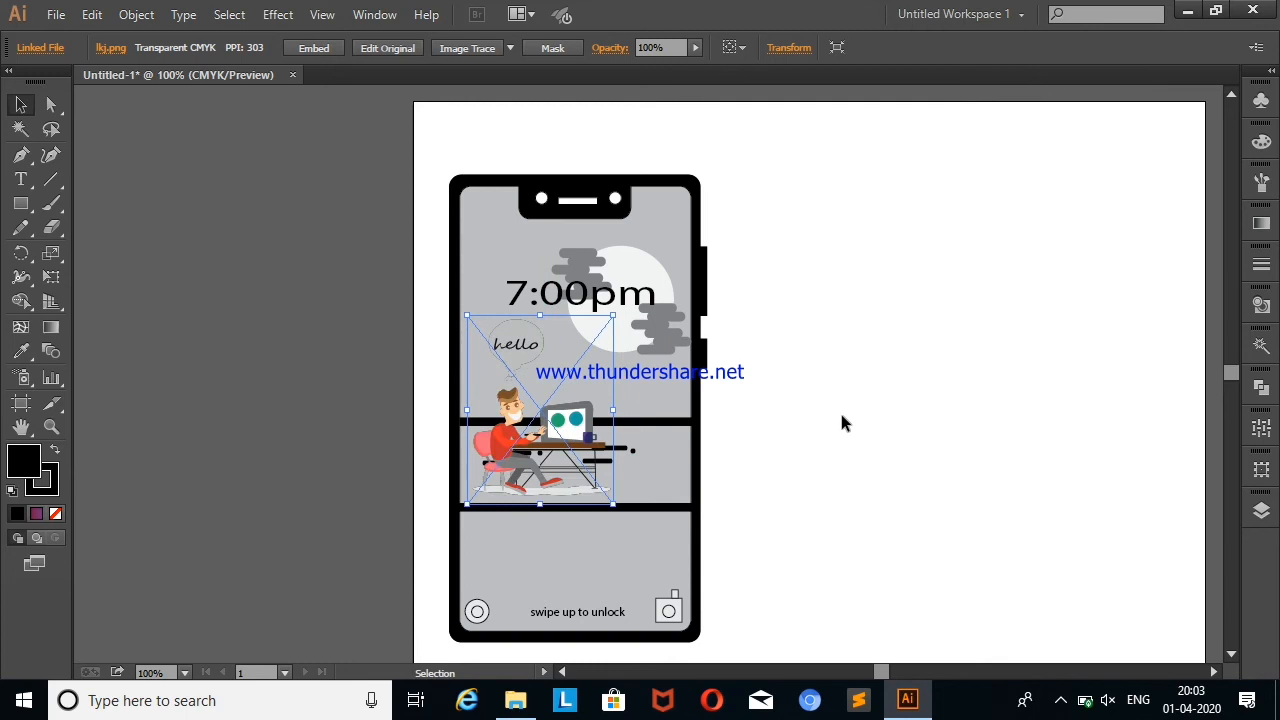
Step: Delete both black horizontal bars from the phone screen
{"action": "left_click", "coordinate": [842, 423]}
{"action": "left_click", "coordinate": [690, 421]}
{"action": "key", "text": "Delete"}
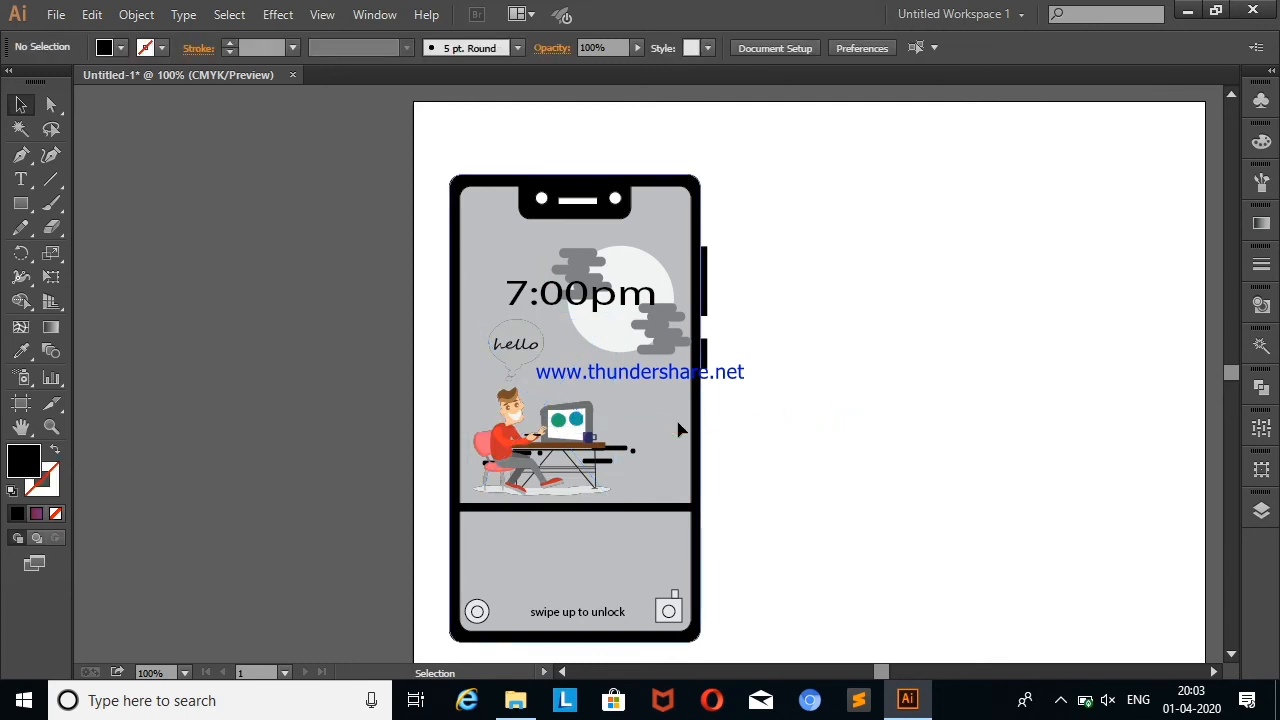
{"action": "left_click", "coordinate": [659, 508]}
{"action": "key", "text": "Delete"}
Step: Move the desk illustration off the phone and delete the black dashes and dots from the phone screen
{"action": "left_click_drag", "start_coordinate": [600, 462], "coordinate": [903, 474]}
{"action": "left_click", "coordinate": [493, 451]}
{"action": "left_click", "coordinate": [493, 451]}
{"action": "left_click", "coordinate": [490, 462]}
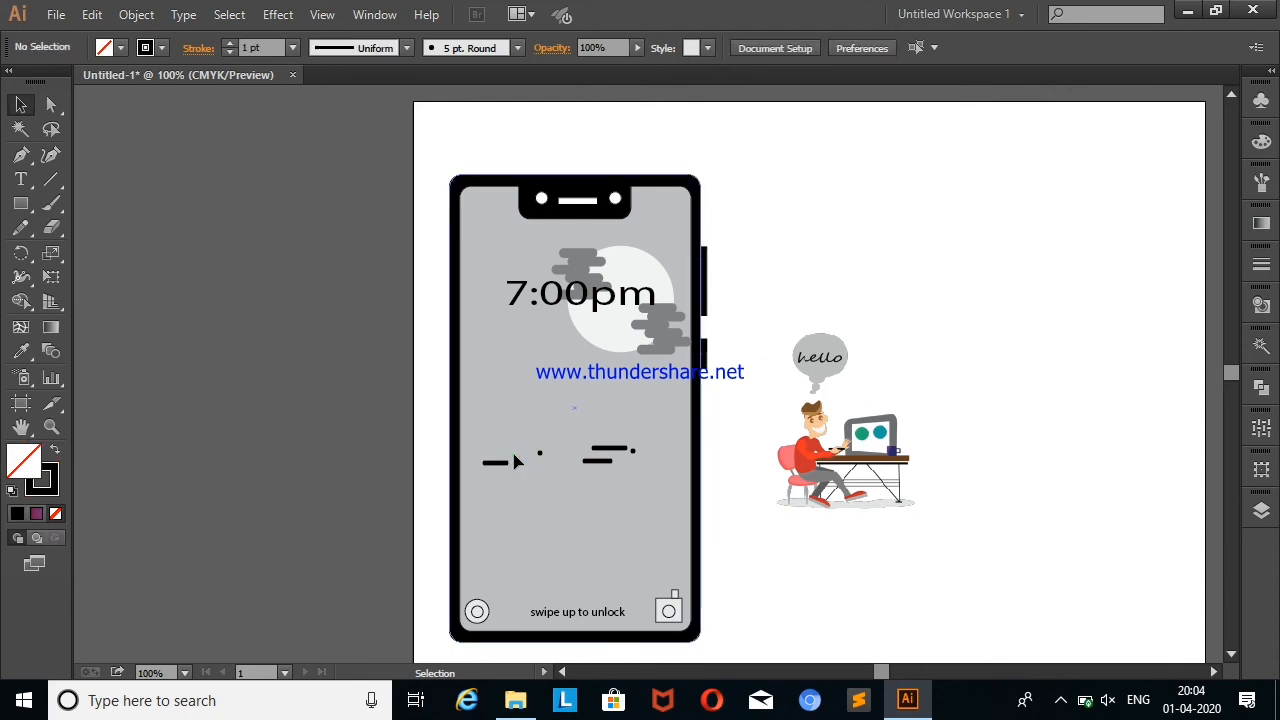
{"action": "left_click", "coordinate": [492, 468]}
{"action": "left_click_drag", "start_coordinate": [492, 468], "coordinate": [598, 462]}
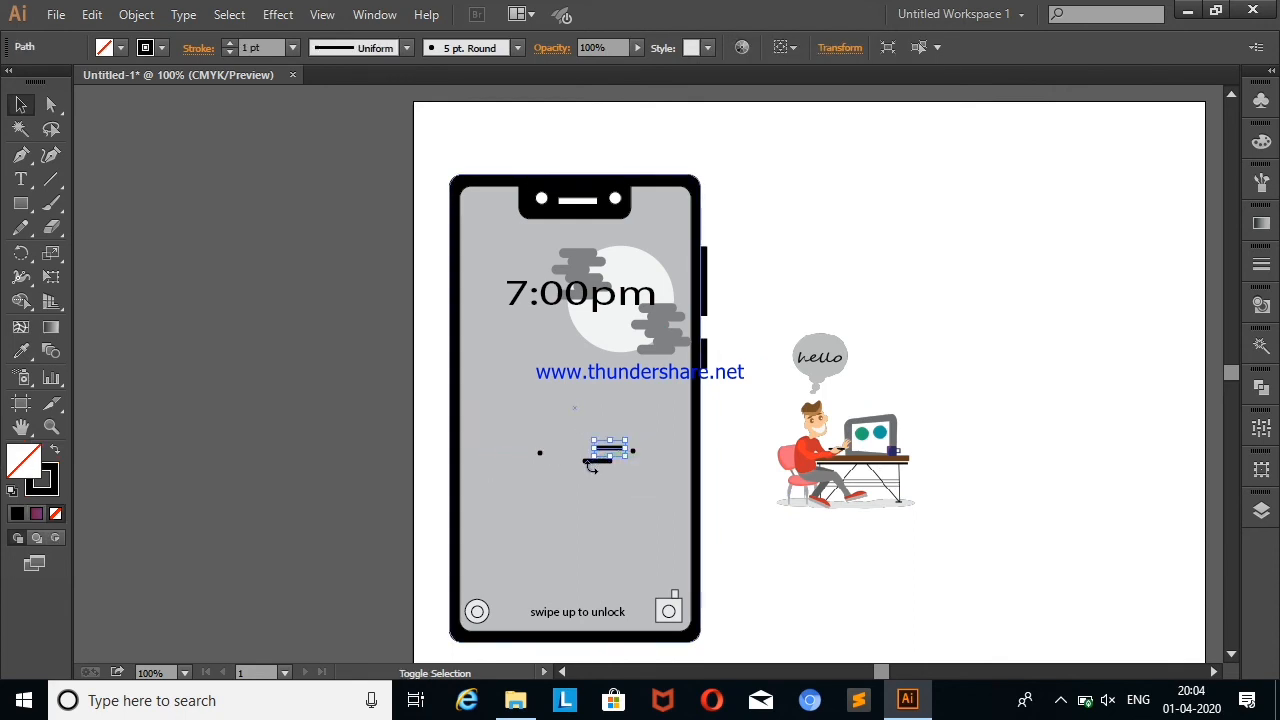
{"action": "left_click", "coordinate": [590, 463]}
{"action": "left_click_drag", "start_coordinate": [592, 462], "coordinate": [635, 453]}
{"action": "left_click", "coordinate": [616, 449]}
{"action": "left_click", "coordinate": [540, 454]}
{"action": "left_click", "coordinate": [543, 462]}
Step: Move the desk illustration back onto the phone screen, between the time and the swipe text
{"action": "left_click_drag", "start_coordinate": [832, 440], "coordinate": [543, 487]}
{"action": "left_click", "coordinate": [878, 382]}
{"action": "left_click", "coordinate": [960, 382]}
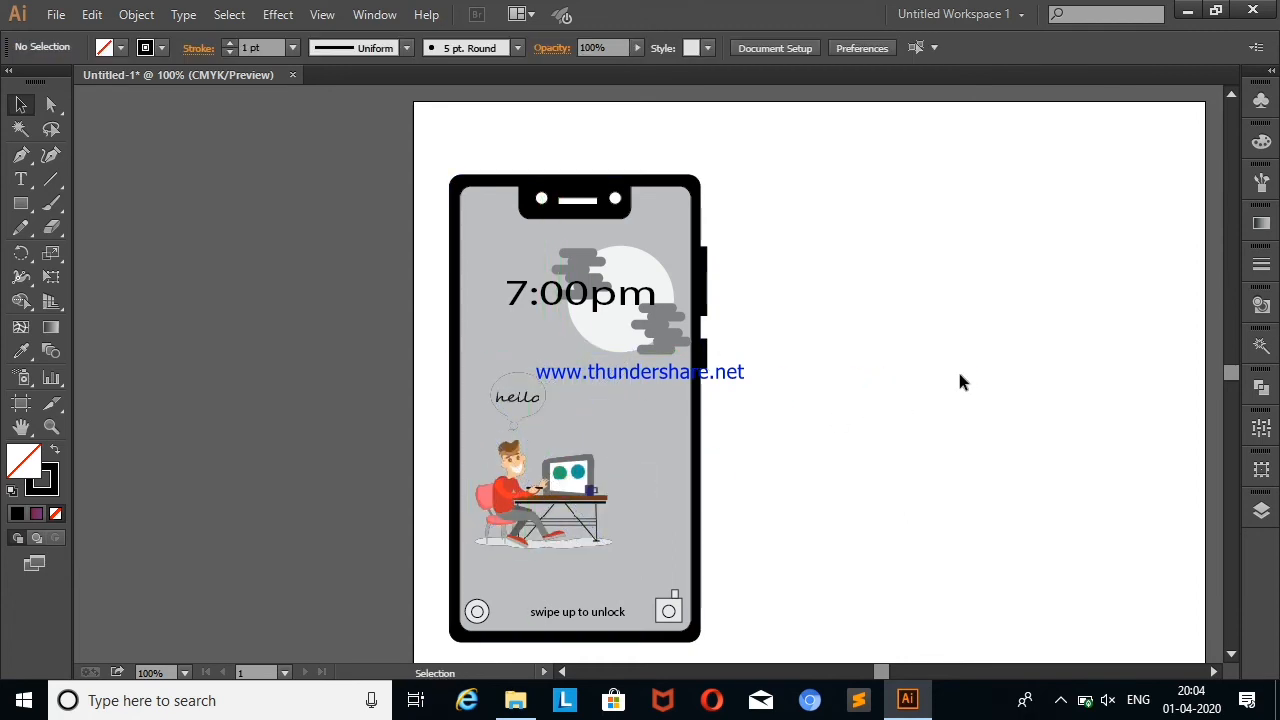
Step: Try to move the whole phone artwork toward the artboard's right half, and undo the last moves
{"action": "left_click_drag", "start_coordinate": [367, 162], "coordinate": [730, 551]}
{"action": "scroll", "coordinate": [720, 520], "scroll_direction": "down", "scroll_amount": 2}
{"action": "left_click_drag", "start_coordinate": [664, 446], "coordinate": [958, 445]}
{"action": "left_click", "coordinate": [1081, 289]}
{"action": "right_click", "coordinate": [1081, 289]}
{"action": "left_click", "coordinate": [1106, 306]}
{"action": "left_click", "coordinate": [995, 287]}
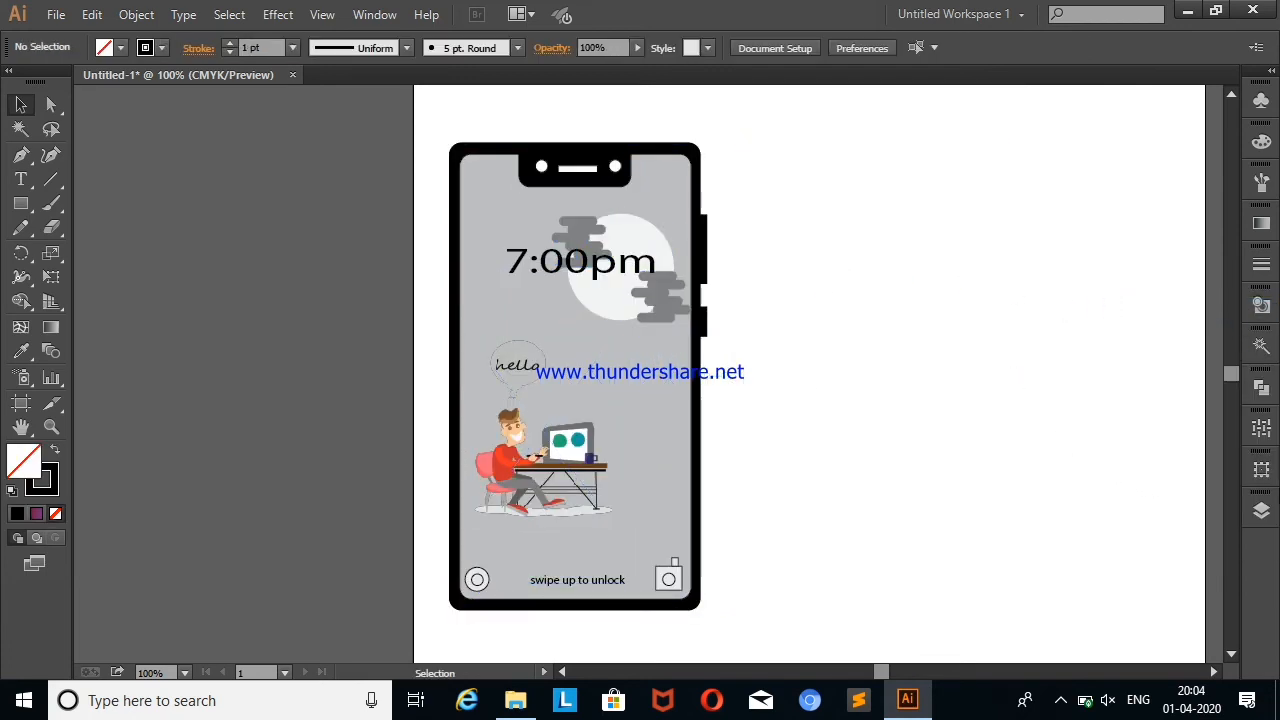
{"action": "right_click", "coordinate": [962, 415]}
{"action": "left_click", "coordinate": [1043, 430]}
{"action": "left_click", "coordinate": [1040, 420]}
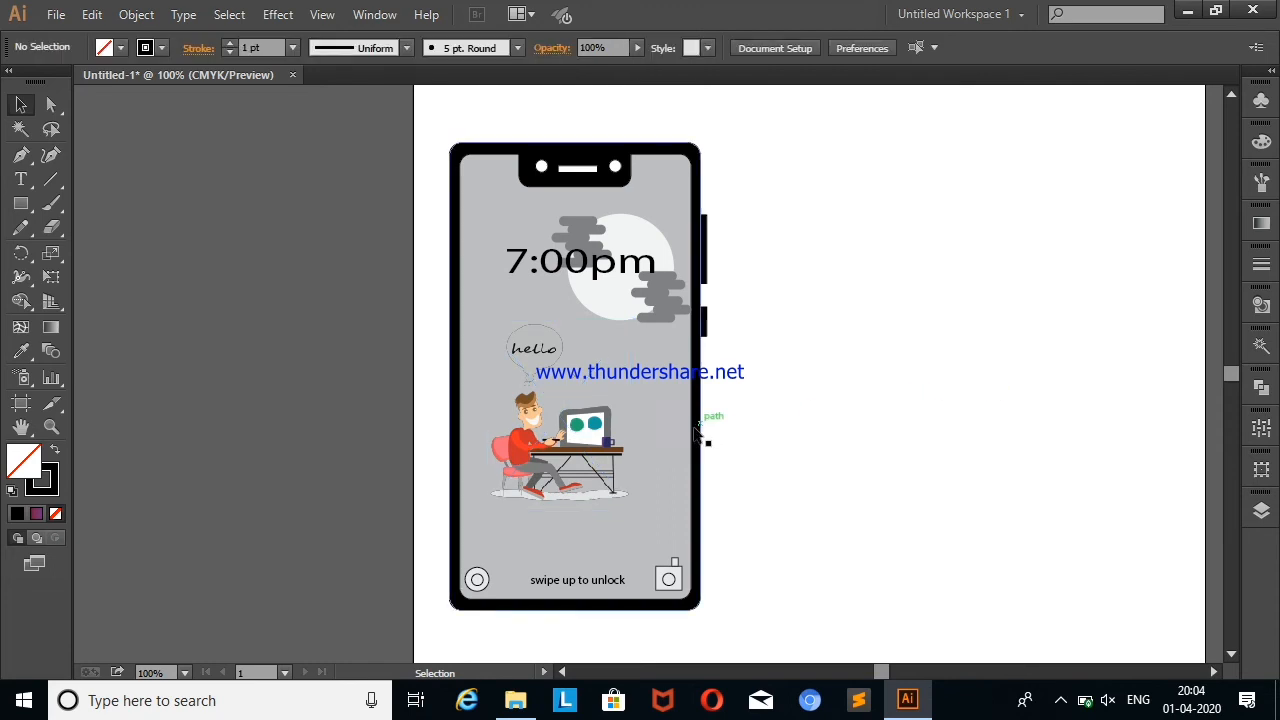
Step: Unlock the grey phone screen and move the complete phone artwork to the artboard's right half
{"action": "left_click", "coordinate": [1261, 510]}
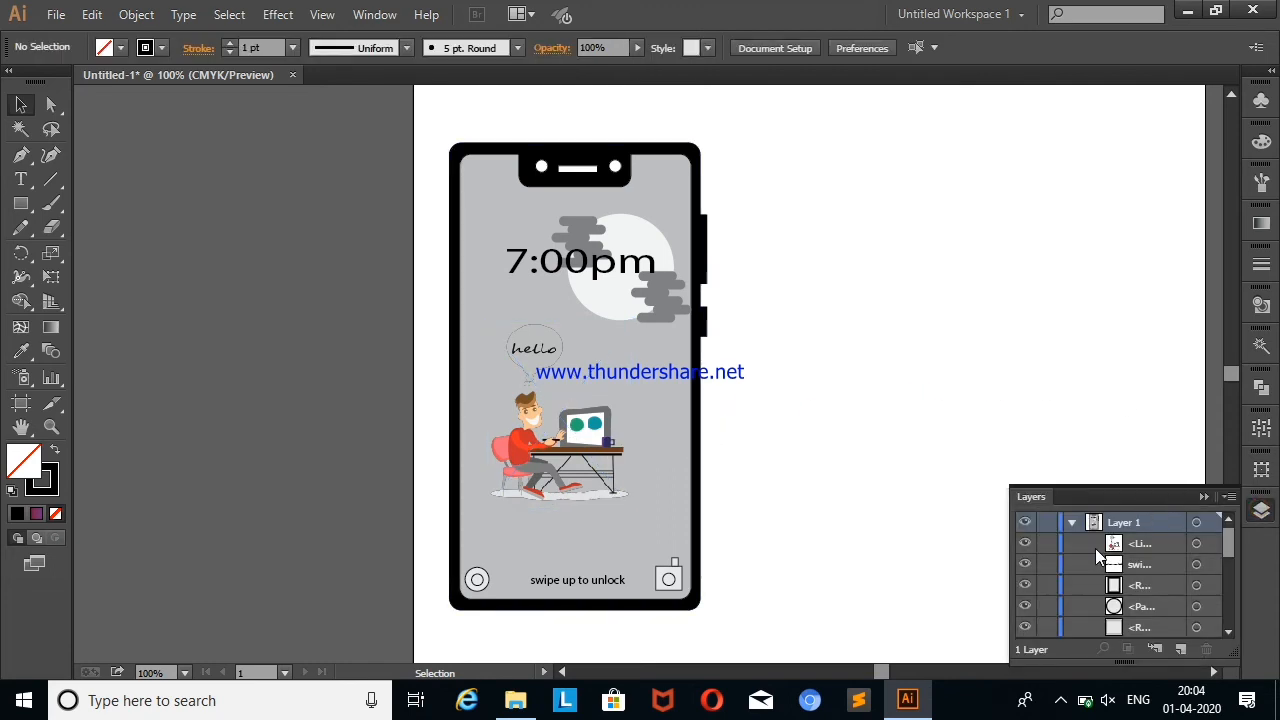
{"action": "left_click", "coordinate": [1229, 630]}
{"action": "left_click_drag", "start_coordinate": [436, 178], "coordinate": [755, 612]}
{"action": "left_click_drag", "start_coordinate": [700, 450], "coordinate": [1070, 460]}
{"action": "left_click", "coordinate": [1203, 498]}
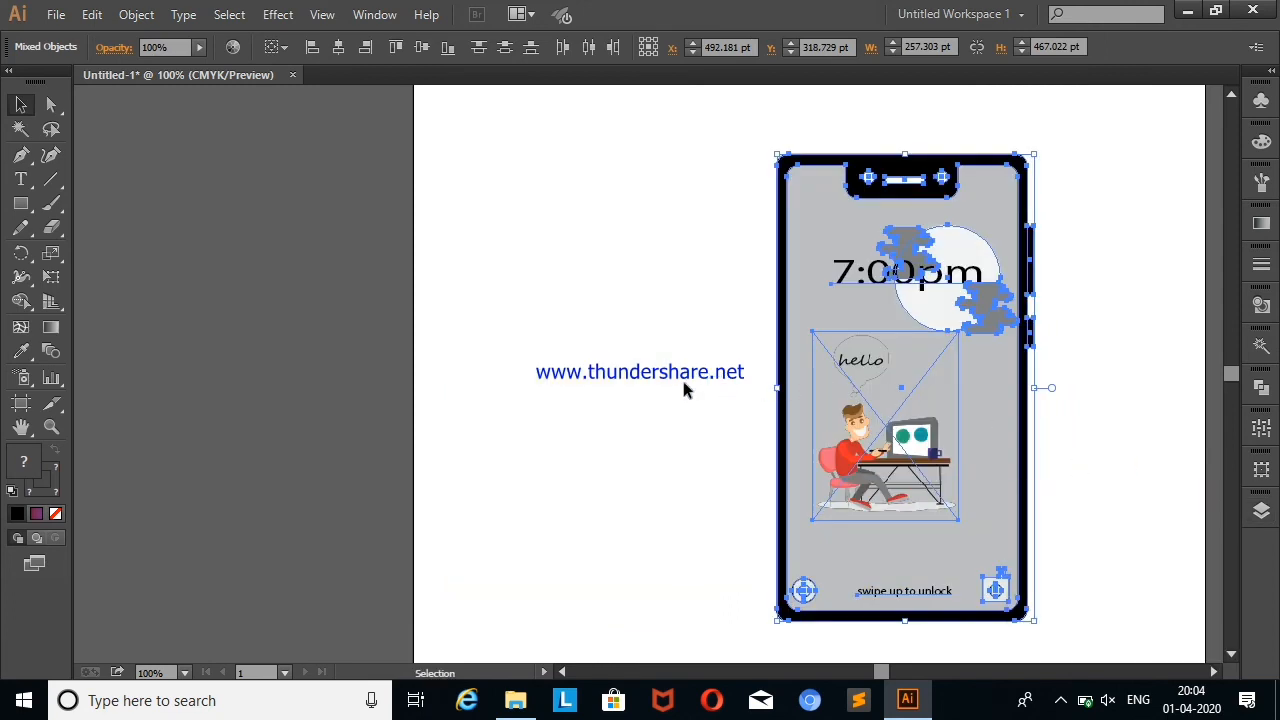
Step: Move the complete phone artwork to the middle of the artboard and stretch it taller from its bottom edge
{"action": "right_click", "coordinate": [684, 382]}
{"action": "right_click", "coordinate": [577, 404]}
{"action": "left_click", "coordinate": [645, 489]}
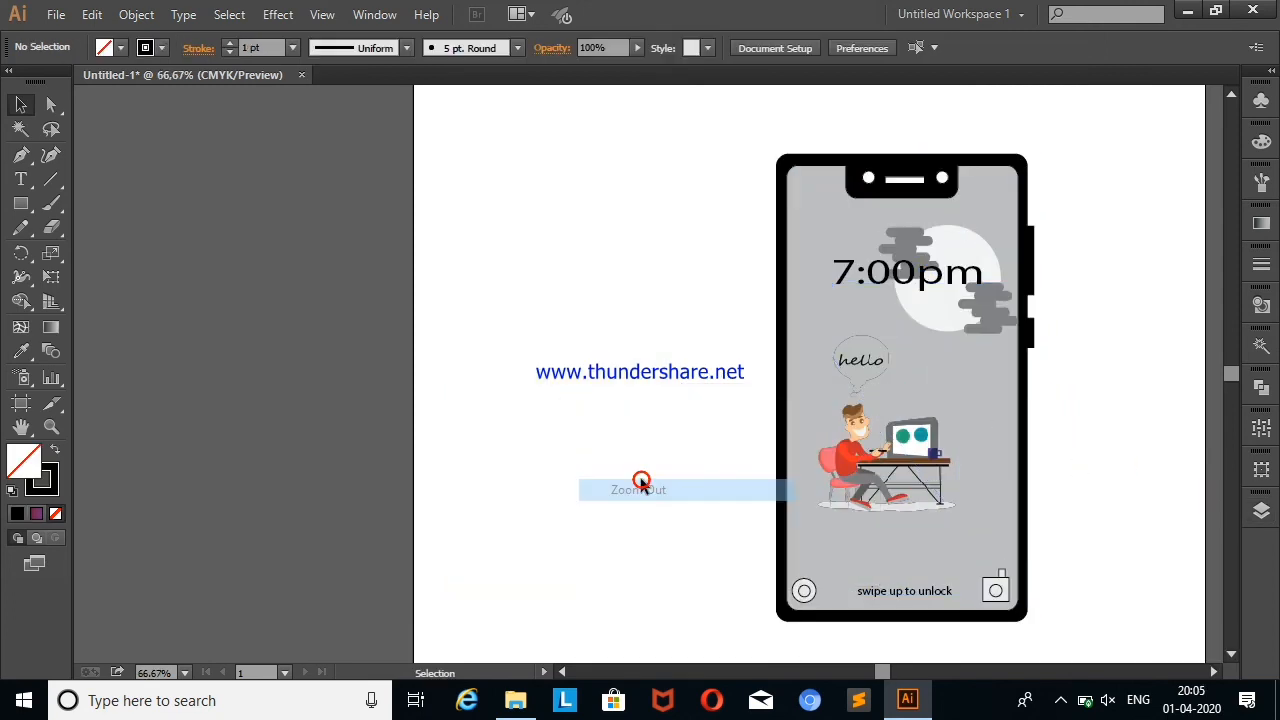
{"action": "left_click_drag", "start_coordinate": [708, 160], "coordinate": [945, 578]}
{"action": "left_click_drag", "start_coordinate": [858, 419], "coordinate": [772, 406]}
{"action": "left_click_drag", "start_coordinate": [734, 524], "coordinate": [734, 558]}
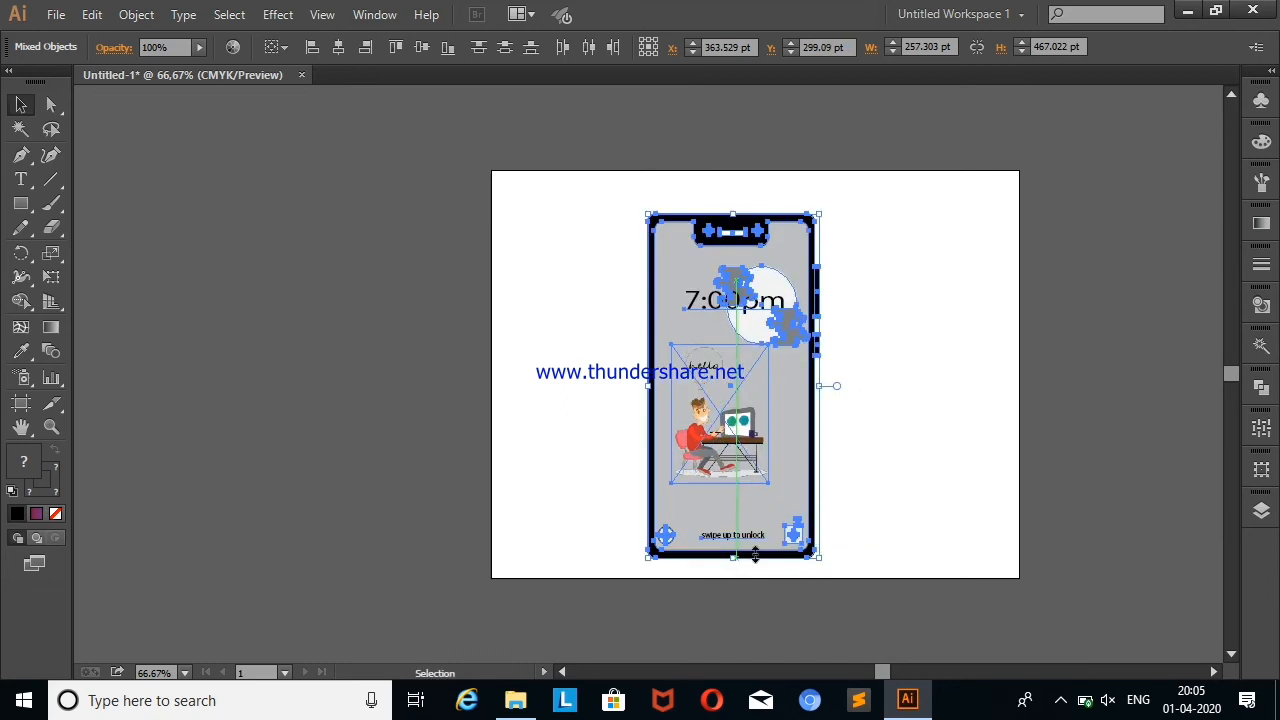
Step: Undo the phone artwork's last move and vertical stretch, and shift the complete artwork to the middle of the artboard
{"action": "left_click", "coordinate": [588, 213]}
{"action": "left_click_drag", "start_coordinate": [597, 199], "coordinate": [866, 580]}
{"action": "left_click_drag", "start_coordinate": [767, 418], "coordinate": [780, 398]}
{"action": "right_click", "coordinate": [912, 372]}
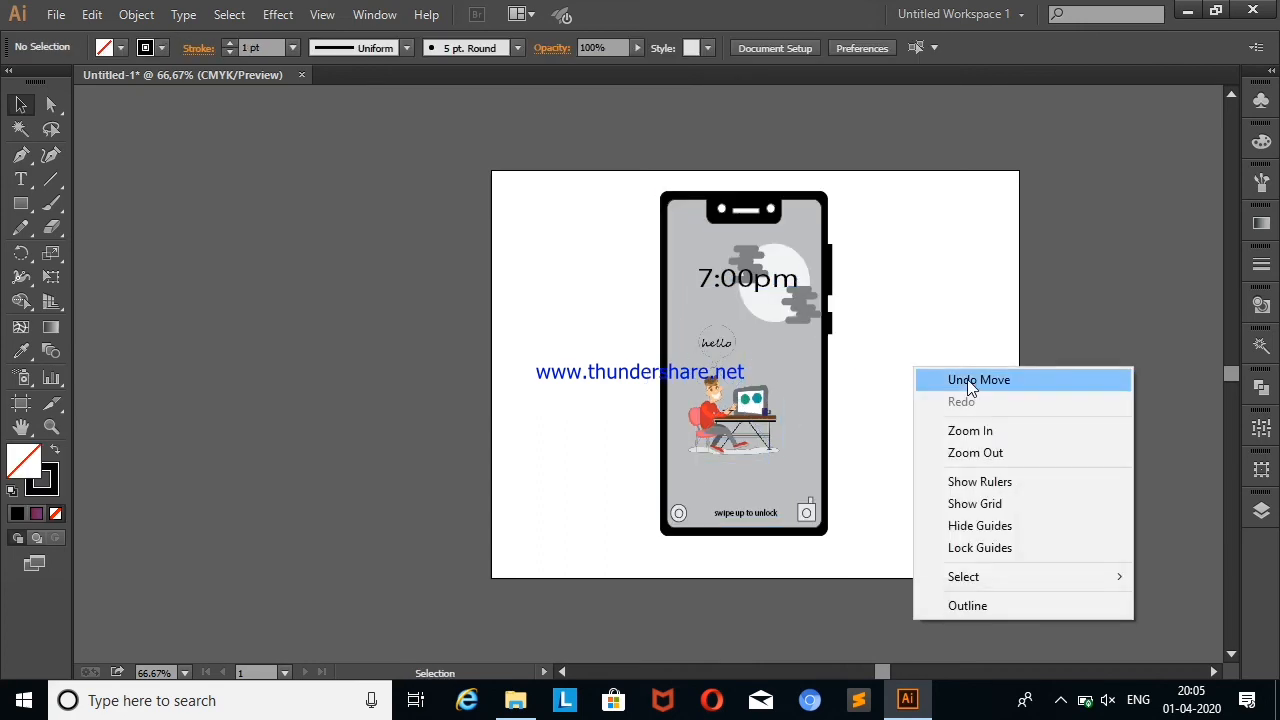
{"action": "left_click", "coordinate": [966, 378]}
{"action": "right_click", "coordinate": [964, 376]}
{"action": "left_click", "coordinate": [1000, 388]}
{"action": "left_click_drag", "start_coordinate": [757, 380], "coordinate": [780, 365]}
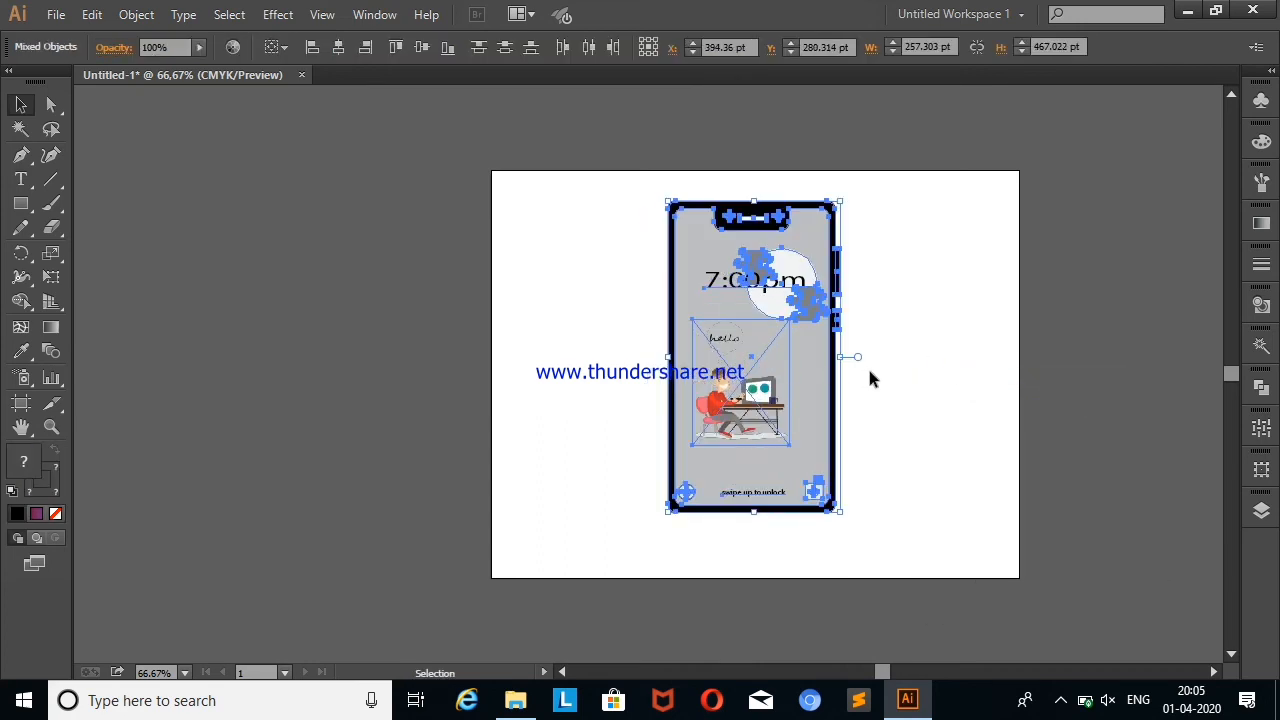
{"action": "left_click", "coordinate": [888, 355]}
Step: Fill the phone's black frame and both side buttons with red
{"action": "right_click", "coordinate": [888, 355]}
{"action": "left_click", "coordinate": [915, 428]}
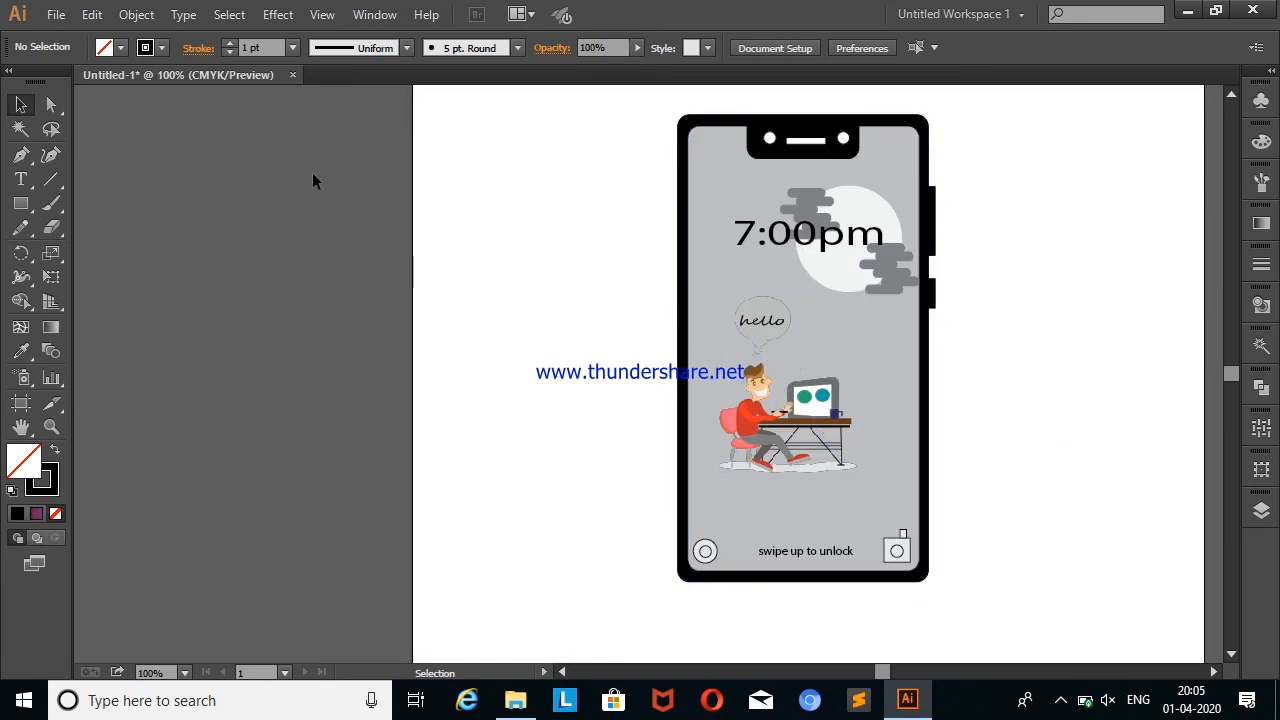
{"action": "left_click", "coordinate": [922, 118]}
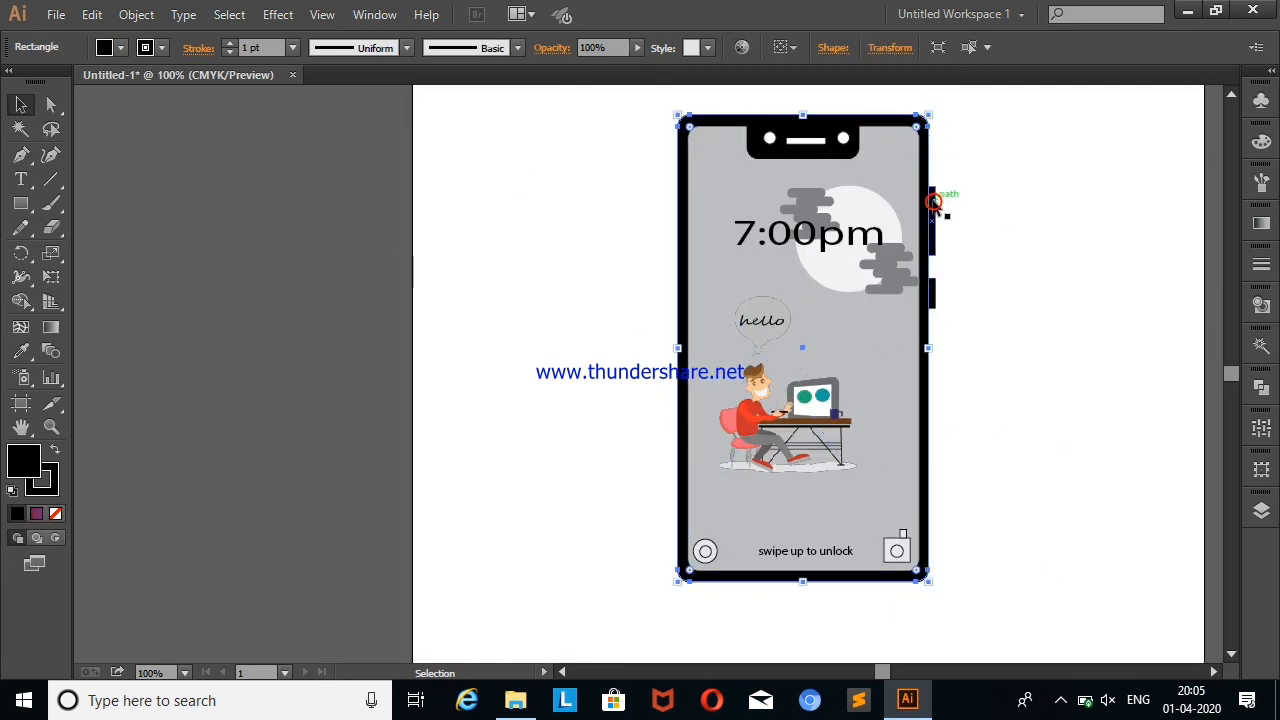
{"action": "left_click", "coordinate": [933, 204], "text": "shift"}
{"action": "left_click", "coordinate": [143, 50]}
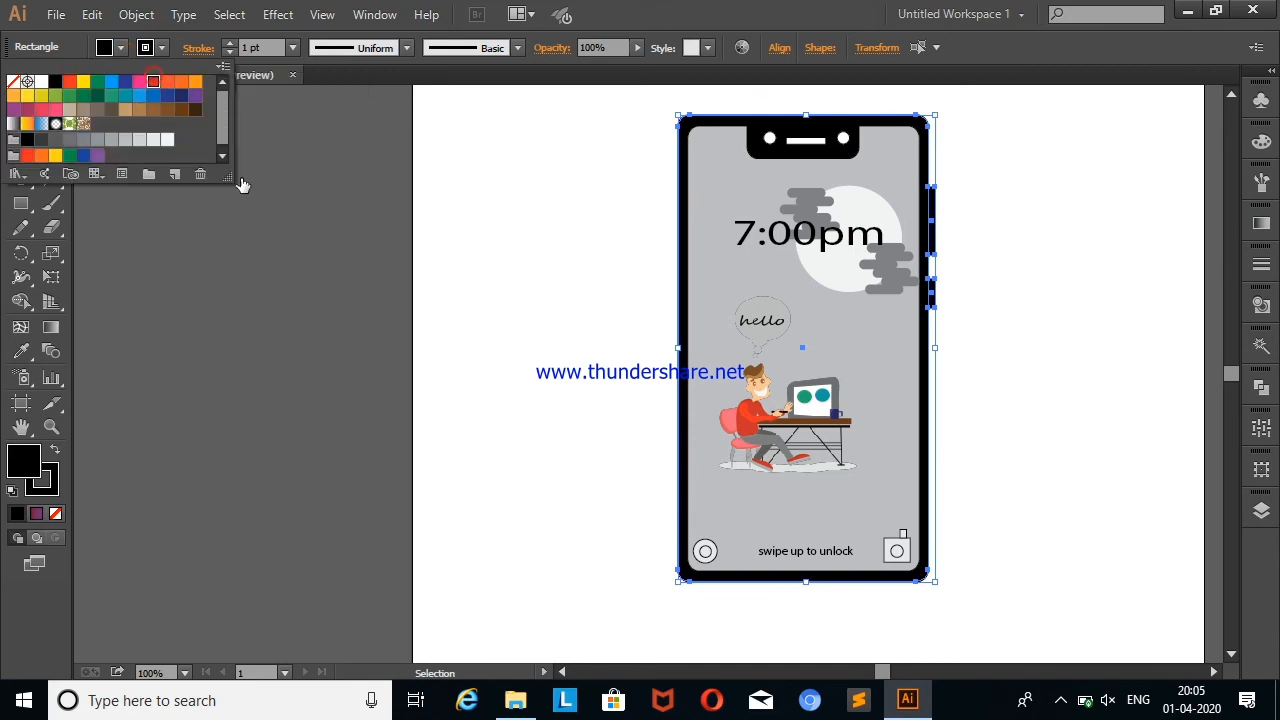
{"action": "left_click", "coordinate": [504, 262]}
Step: Duplicate the complete red phone artwork and place the copy directly to the right of the original
{"action": "left_click_drag", "start_coordinate": [585, 97], "coordinate": [953, 610]}
{"action": "left_click_drag", "start_coordinate": [871, 406], "coordinate": [1173, 410]}
{"action": "left_click", "coordinate": [951, 123]}
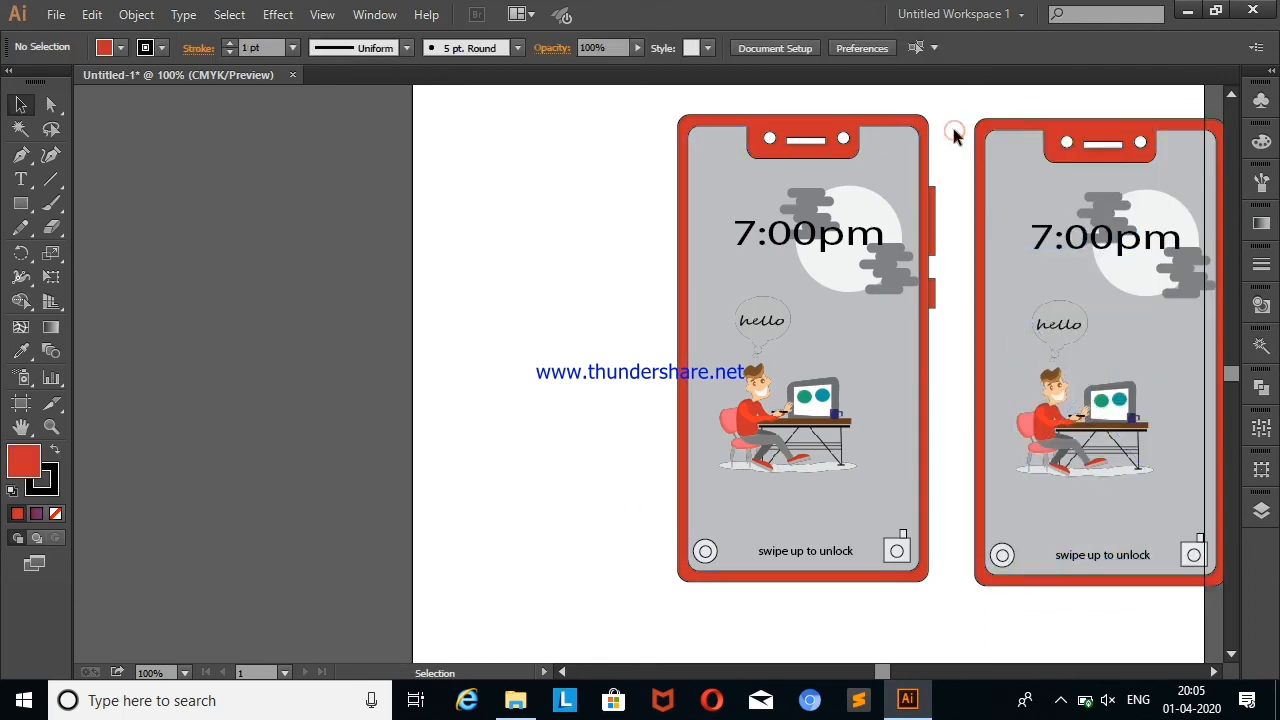
Step: Move the original phone to the artboard's left half and fit the copy completely within the right half
{"action": "left_click_drag", "start_coordinate": [884, 673], "coordinate": [893, 675]}
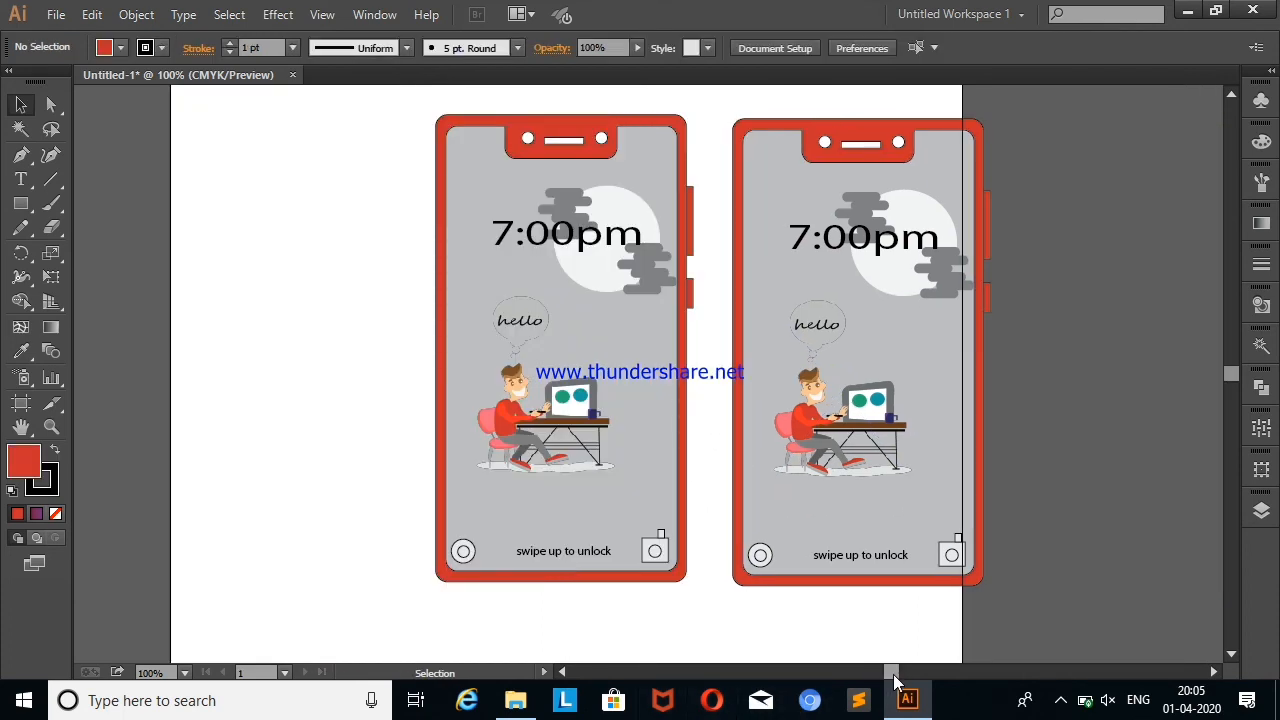
{"action": "left_click_drag", "start_coordinate": [416, 105], "coordinate": [712, 582]}
{"action": "left_click_drag", "start_coordinate": [632, 411], "coordinate": [460, 403]}
{"action": "left_click_drag", "start_coordinate": [701, 105], "coordinate": [1045, 570]}
{"action": "left_click_drag", "start_coordinate": [942, 458], "coordinate": [882, 446]}
Step: Try out several fill swatches on the right phone's frame and settle on dark navy blue
{"action": "left_click", "coordinate": [640, 208]}
{"action": "left_click", "coordinate": [680, 210]}
{"action": "left_click", "coordinate": [105, 47]}
{"action": "left_click", "coordinate": [139, 110]}
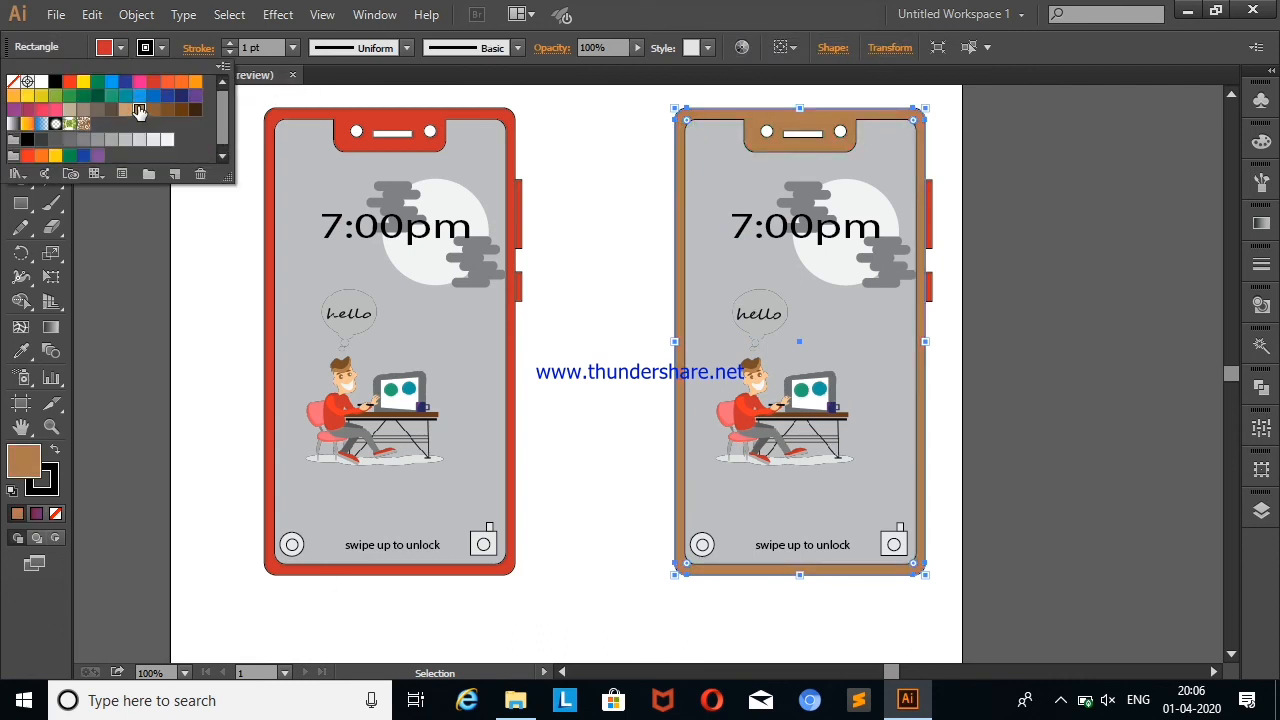
{"action": "left_click", "coordinate": [181, 97]}
{"action": "left_click", "coordinate": [111, 96]}
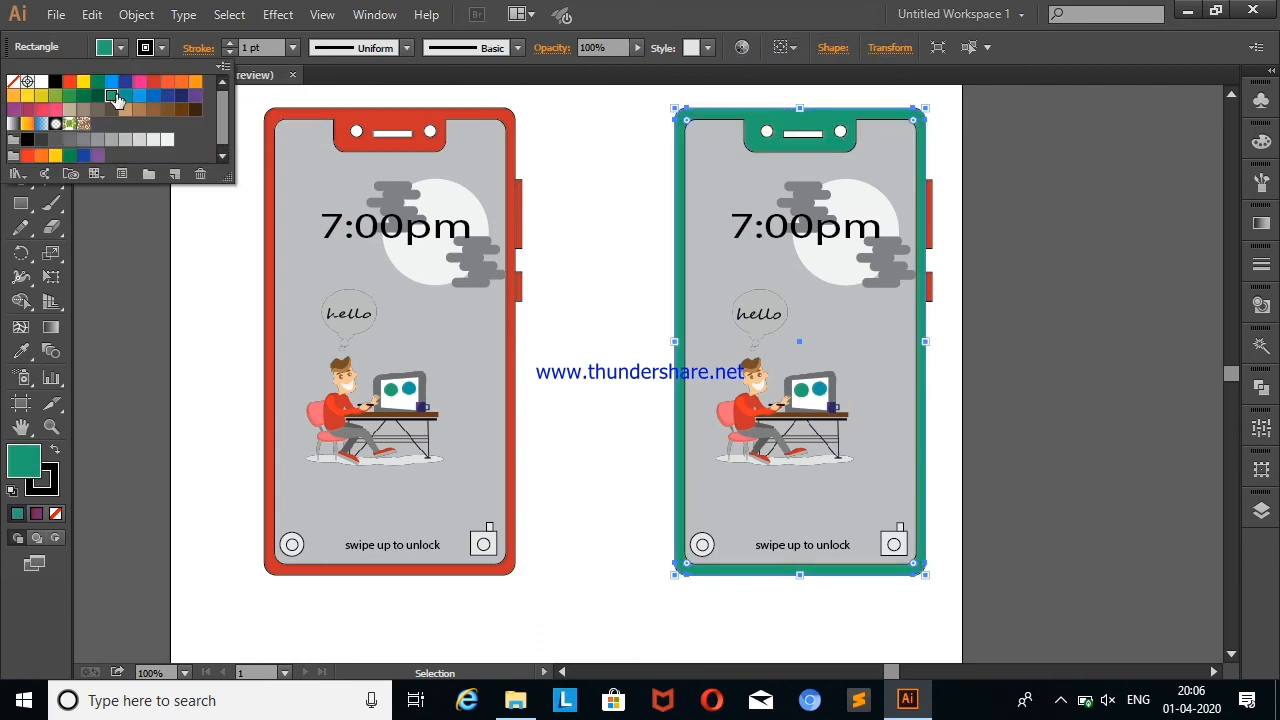
{"action": "left_click", "coordinate": [83, 81]}
{"action": "left_click", "coordinate": [69, 81]}
{"action": "left_click", "coordinate": [27, 123]}
{"action": "left_click", "coordinate": [193, 97]}
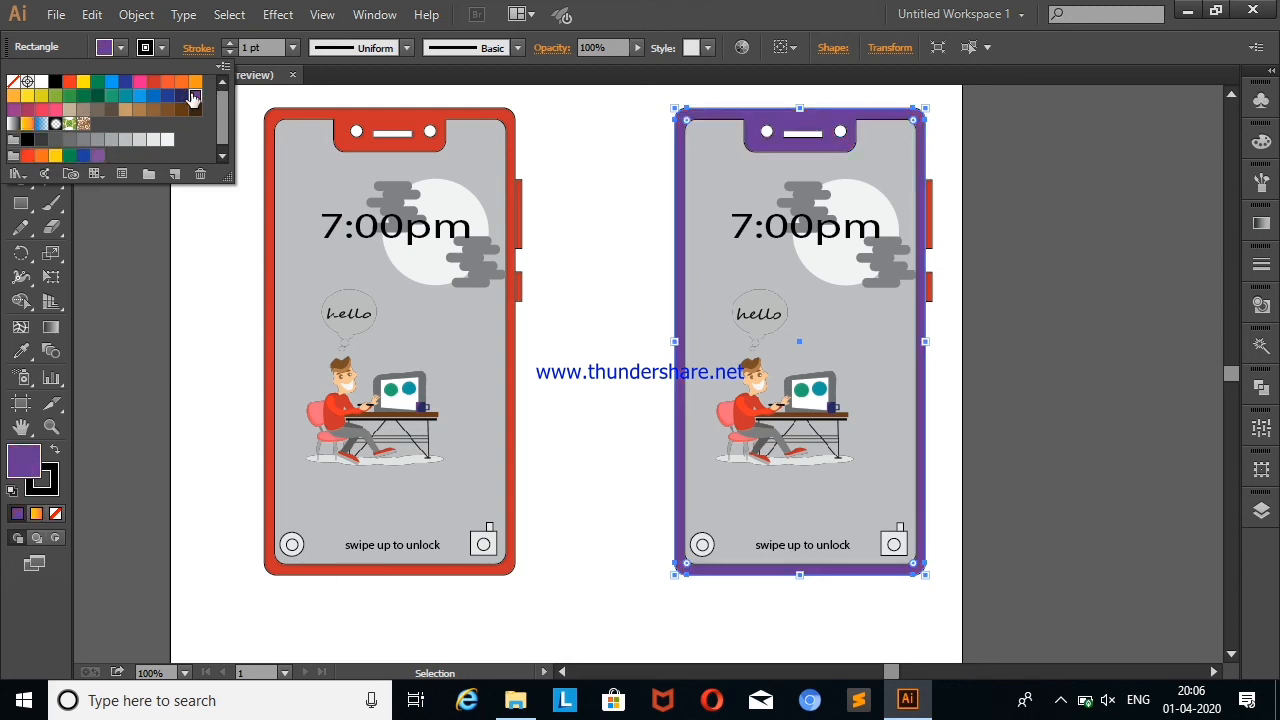
{"action": "left_click", "coordinate": [190, 84]}
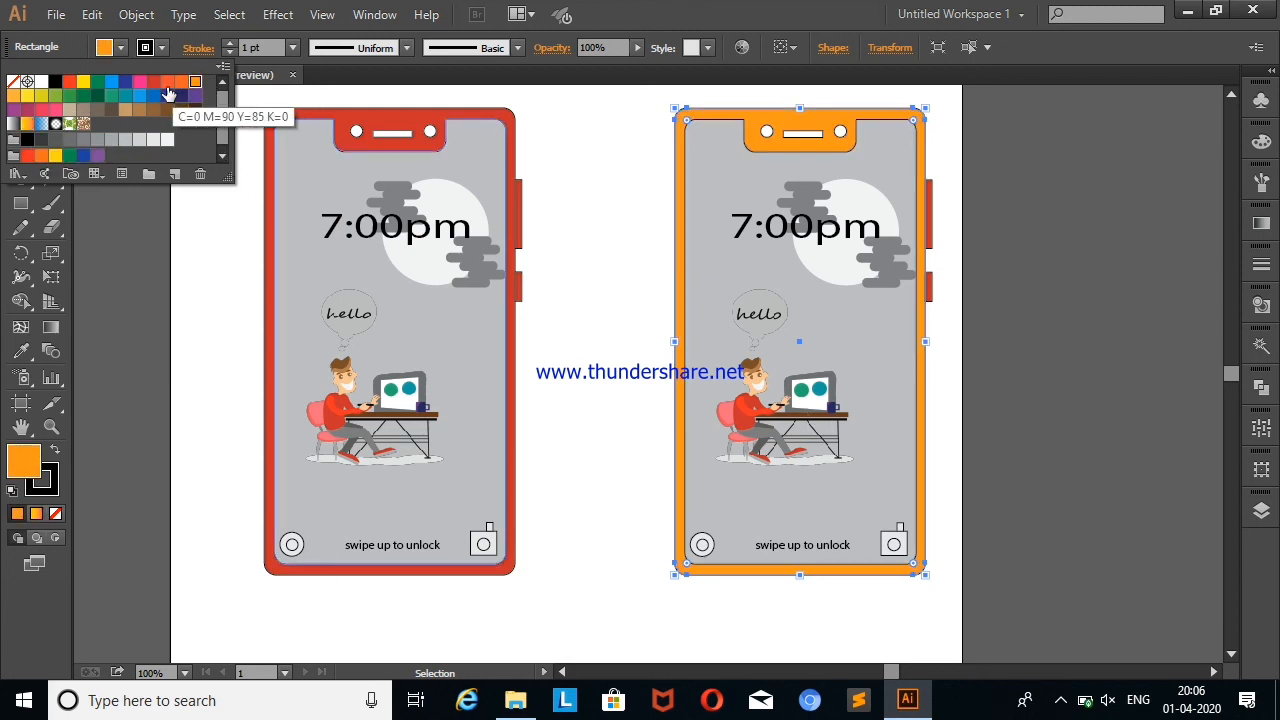
{"action": "left_click", "coordinate": [153, 84]}
{"action": "left_click", "coordinate": [138, 84]}
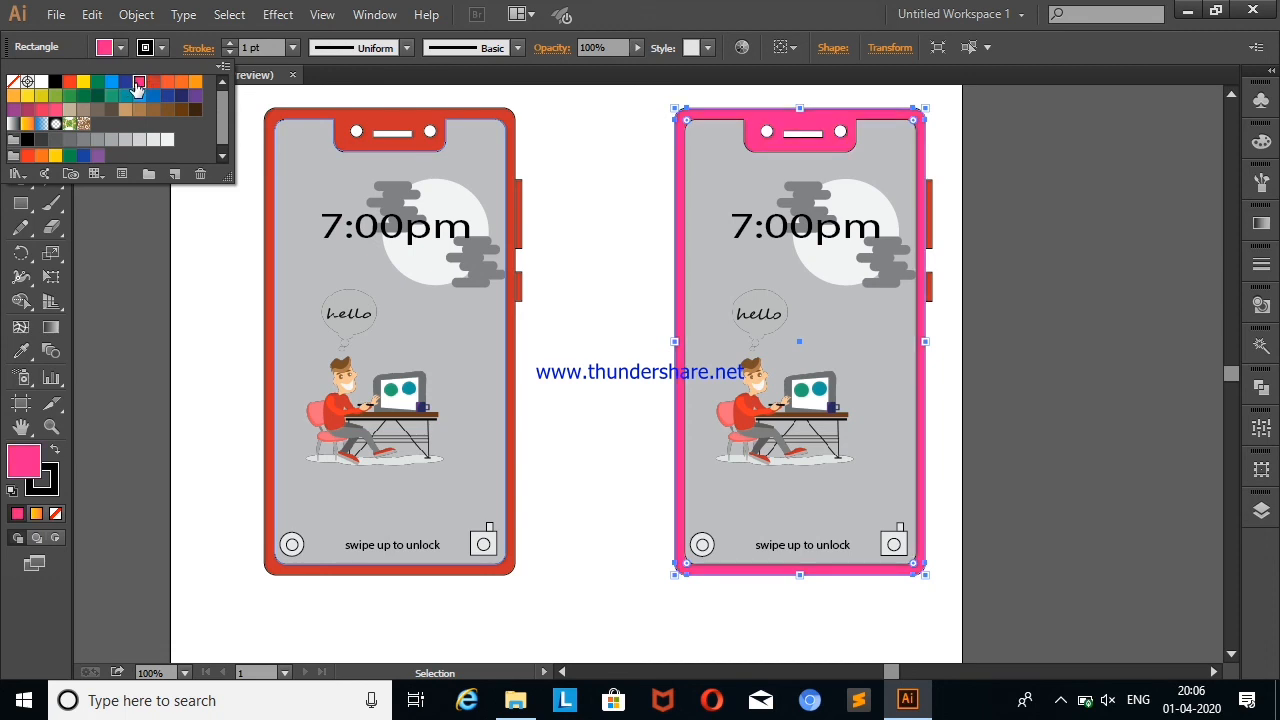
{"action": "left_click", "coordinate": [112, 84]}
{"action": "left_click", "coordinate": [157, 97]}
{"action": "left_click", "coordinate": [629, 143]}
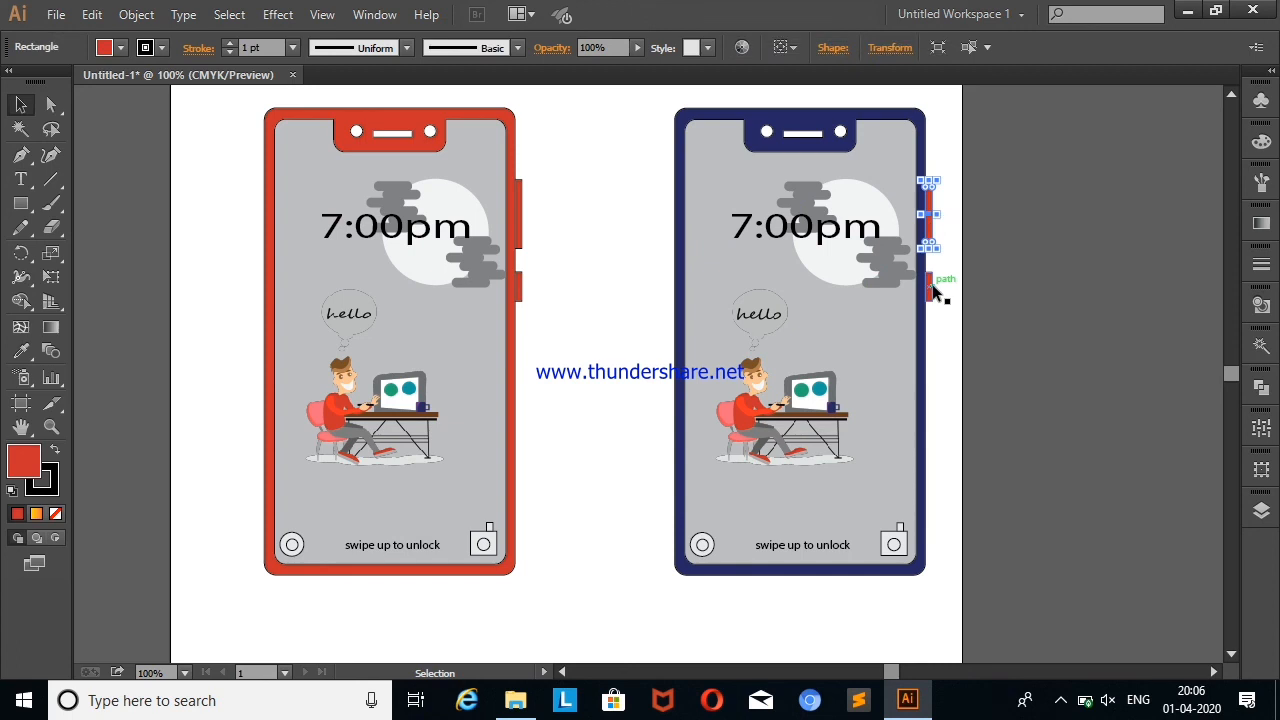
Step: Remove the black stroke from the right phone's side buttons, navy frame and grey screen
{"action": "left_click", "coordinate": [112, 47]}
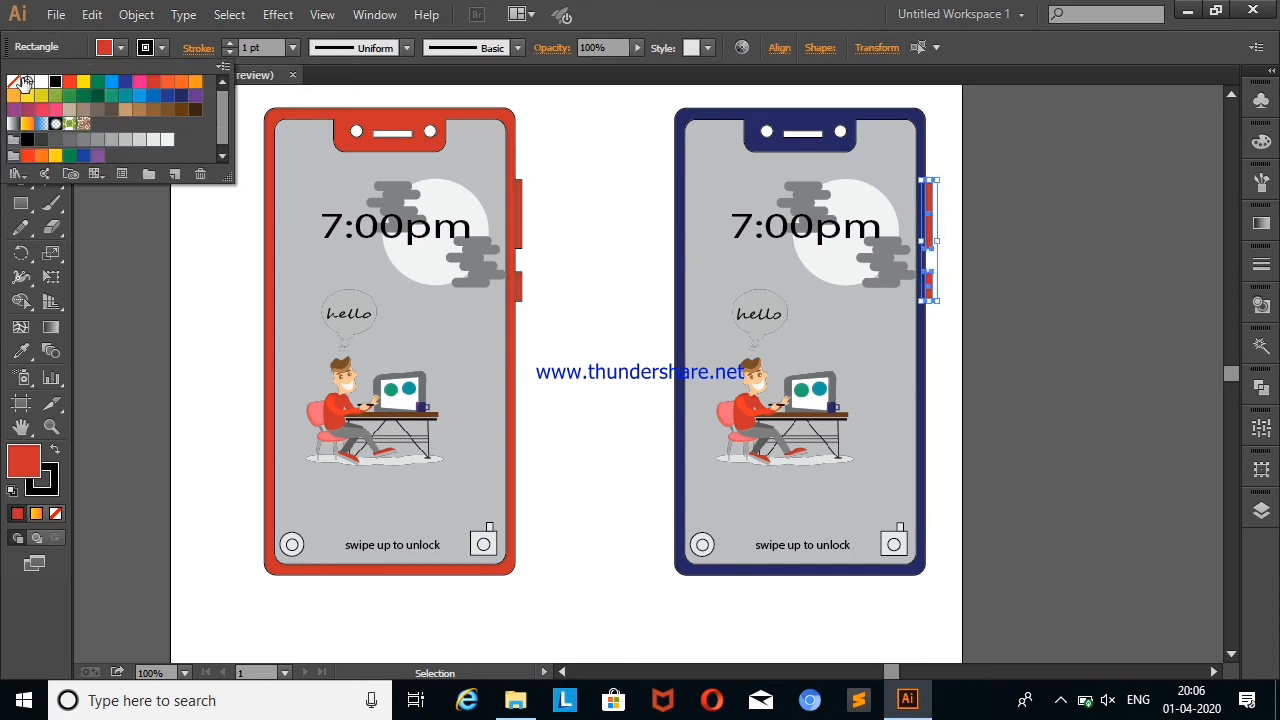
{"action": "left_click", "coordinate": [157, 301]}
{"action": "left_click", "coordinate": [860, 114]}
{"action": "left_click", "coordinate": [112, 47]}
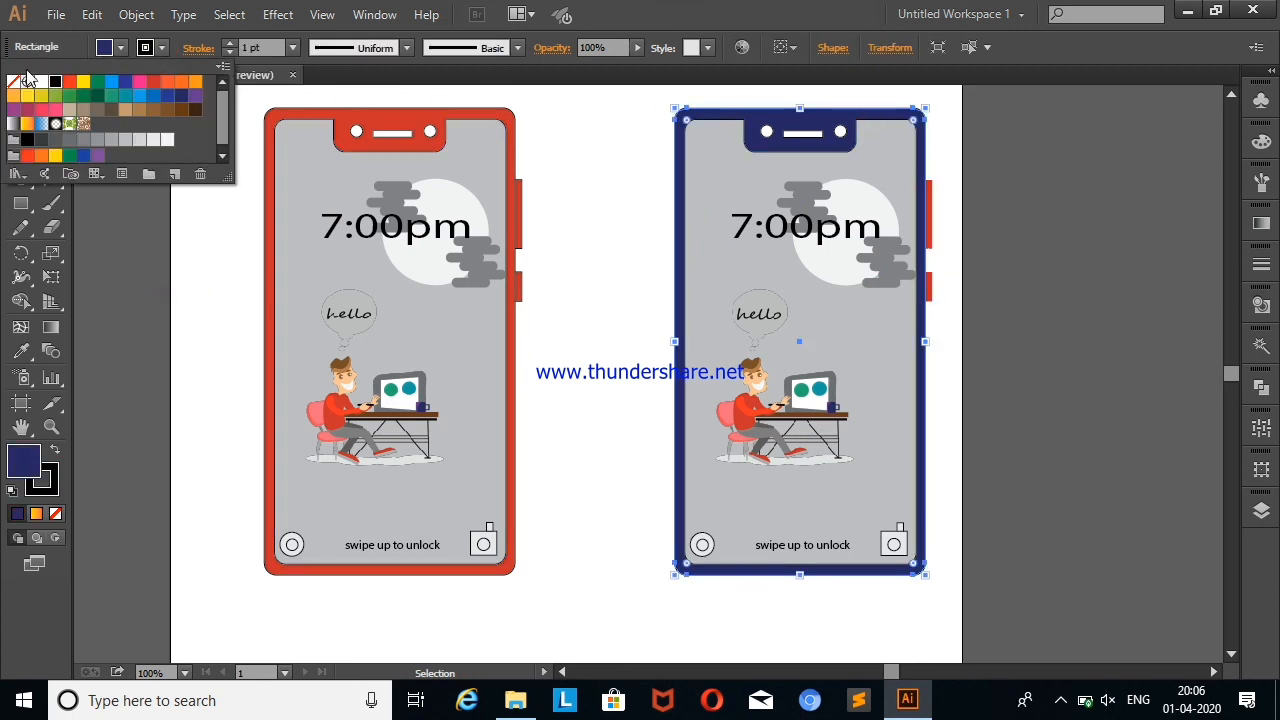
{"action": "left_click", "coordinate": [170, 276]}
{"action": "left_click", "coordinate": [695, 238]}
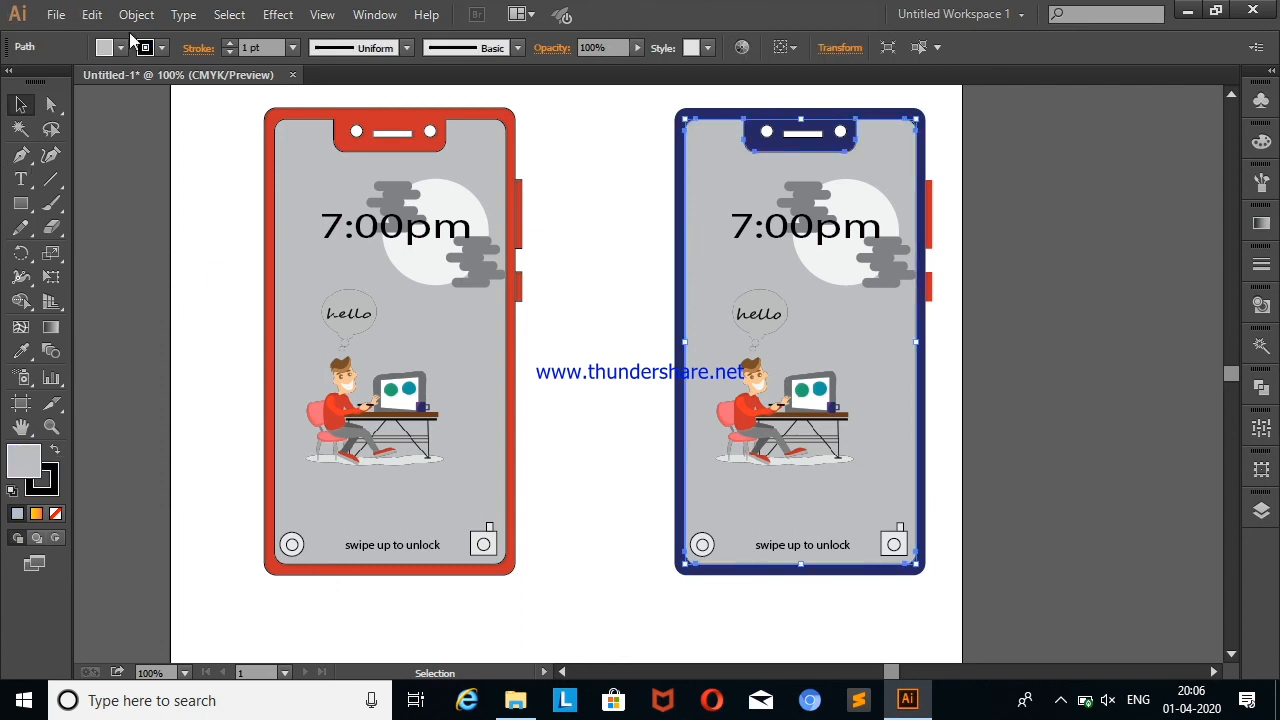
{"action": "left_click", "coordinate": [112, 47]}
{"action": "left_click", "coordinate": [14, 82]}
{"action": "left_click", "coordinate": [167, 283]}
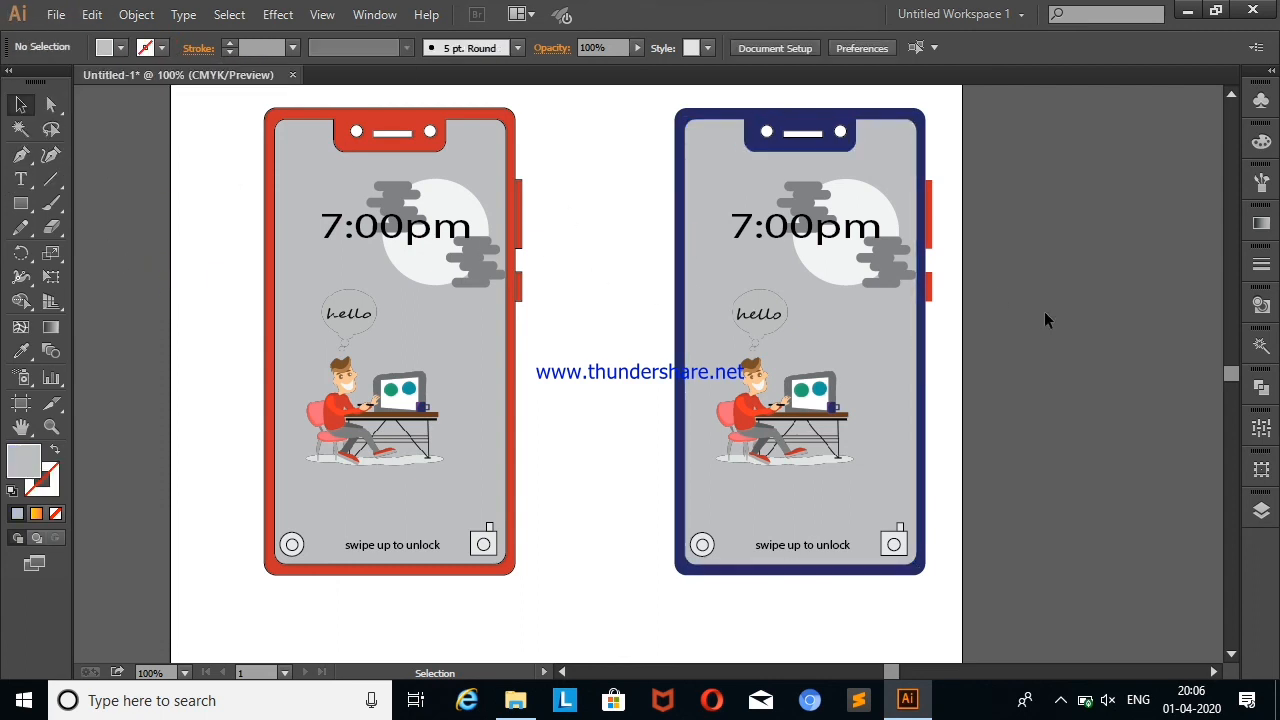
Step: Recolour the right phone's two side buttons with the frame's navy fill using the Eyedropper
{"action": "left_click", "coordinate": [930, 278]}
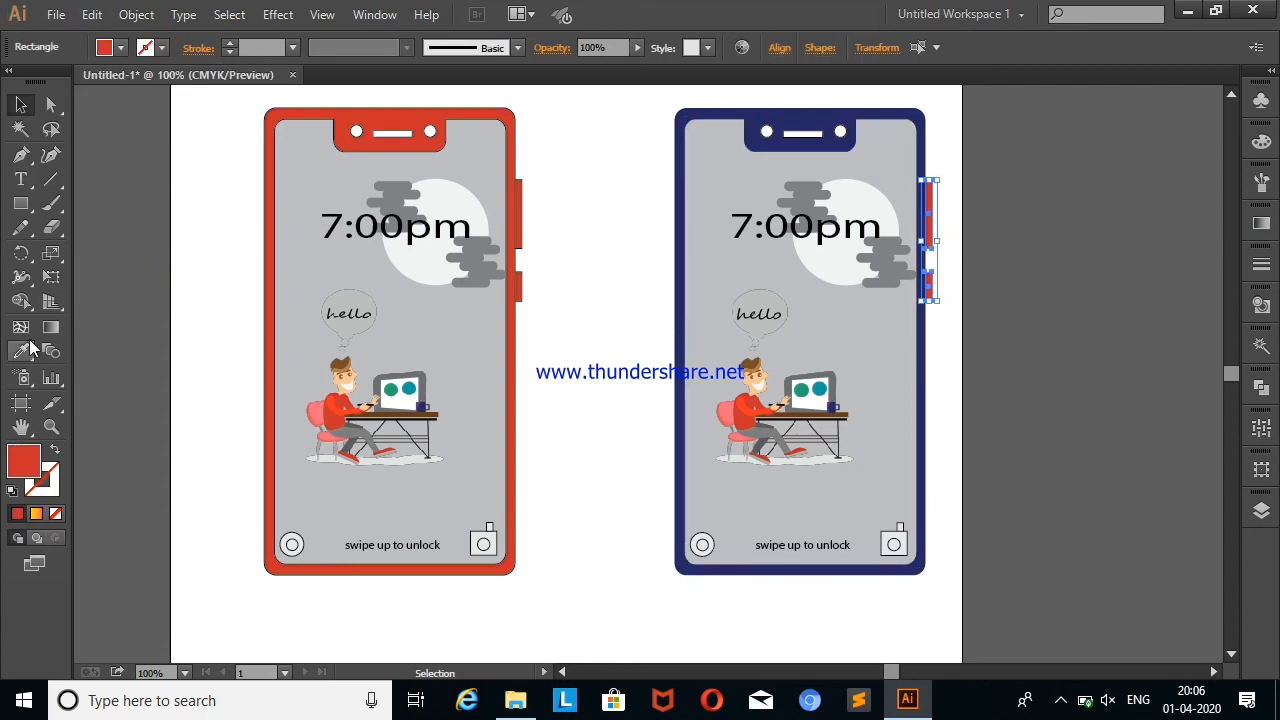
{"action": "left_click", "coordinate": [28, 347]}
{"action": "left_click", "coordinate": [20, 104]}
{"action": "left_click", "coordinate": [130, 254]}
Step: Select the complete navy phone artwork and nudge it left, away from the artboard's right edge
{"action": "left_click_drag", "start_coordinate": [653, 97], "coordinate": [948, 594]}
{"action": "key", "text": "Left"}
{"action": "key", "text": "Left"}
{"action": "key", "text": "Left"}
{"action": "key", "text": "Left"}
{"action": "key", "text": "Left"}
{"action": "key", "text": "Left"}
{"action": "key", "text": "Left"}
{"action": "key", "text": "Left"}
{"action": "key", "text": "Left"}
{"action": "key", "text": "Left"}
{"action": "key", "text": "Left"}
{"action": "key", "text": "Left"}
{"action": "key", "text": "Left"}
{"action": "key", "text": "Left"}
{"action": "key", "text": "Left"}
{"action": "key", "text": "Left"}
{"action": "key", "text": "Left"}
{"action": "key", "text": "Left"}
{"action": "key", "text": "Left"}
{"action": "key", "text": "Left"}
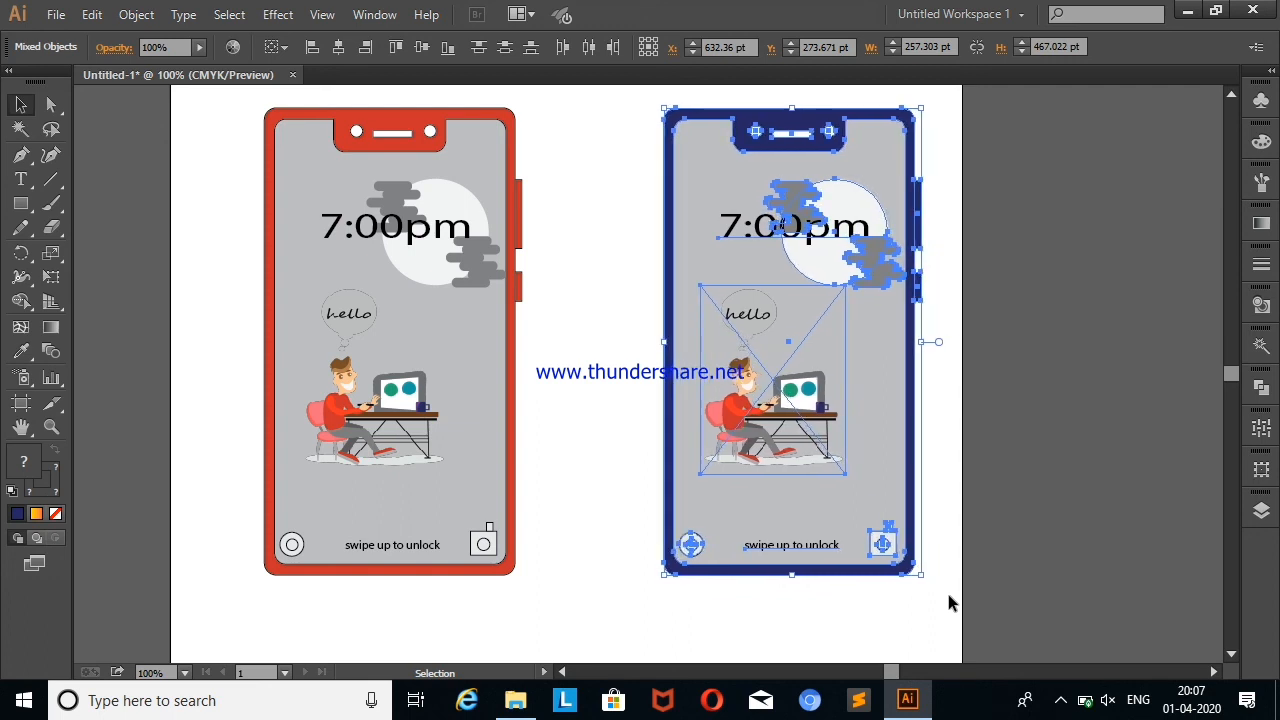
{"action": "left_click", "coordinate": [953, 551]}
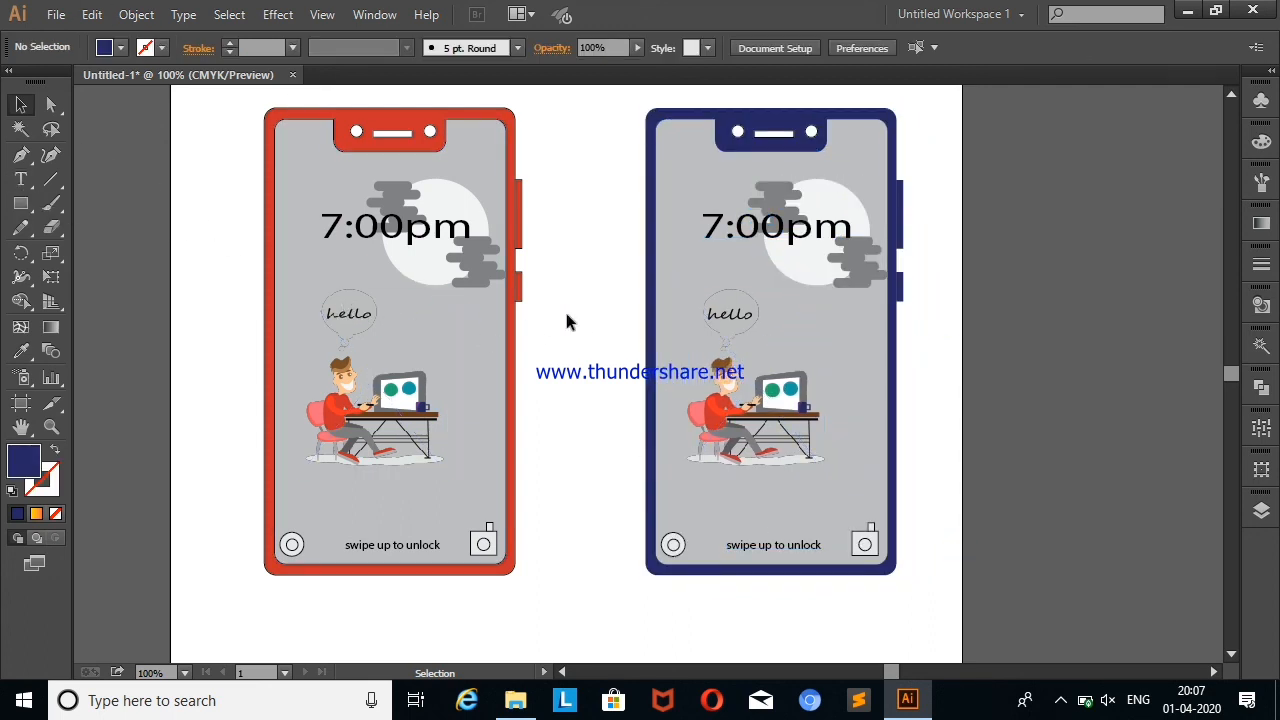
Step: Remove the black stroke from the red phone's frame, grey screen and side buttons
{"action": "left_click", "coordinate": [488, 116]}
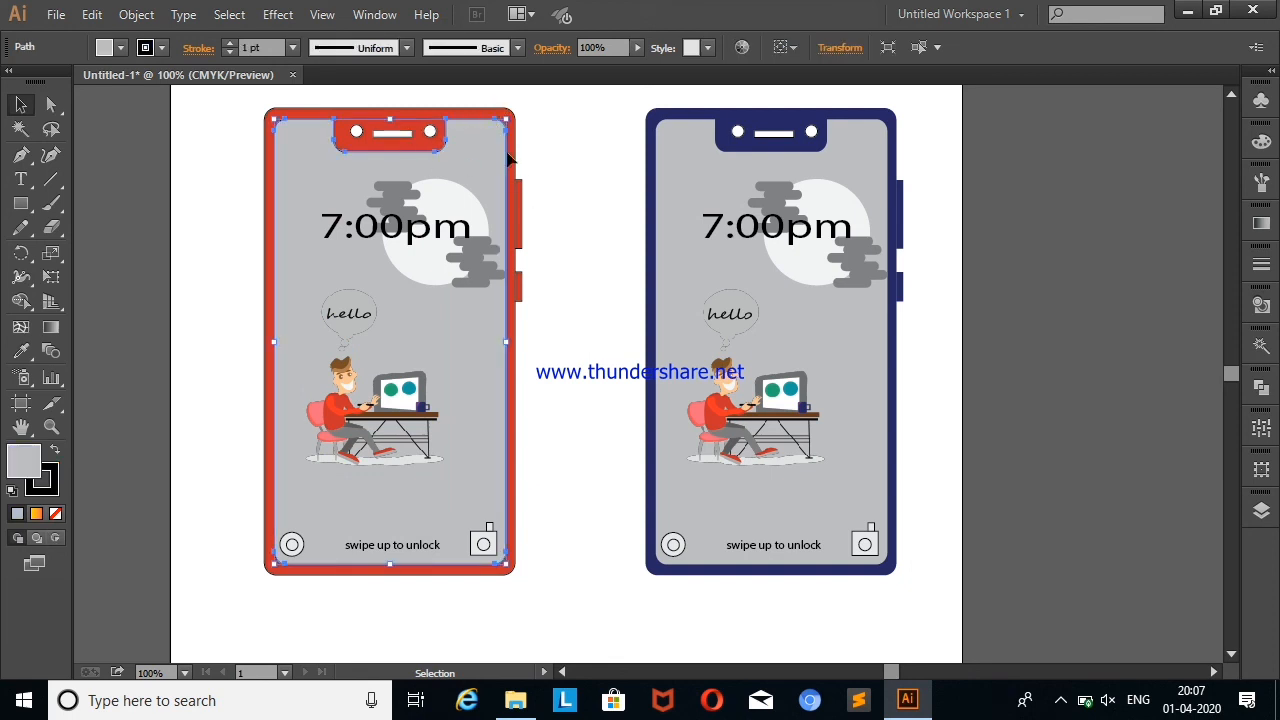
{"action": "left_click_drag", "start_coordinate": [518, 172], "coordinate": [527, 280]}
{"action": "left_click", "coordinate": [162, 48]}
{"action": "left_click", "coordinate": [123, 286]}
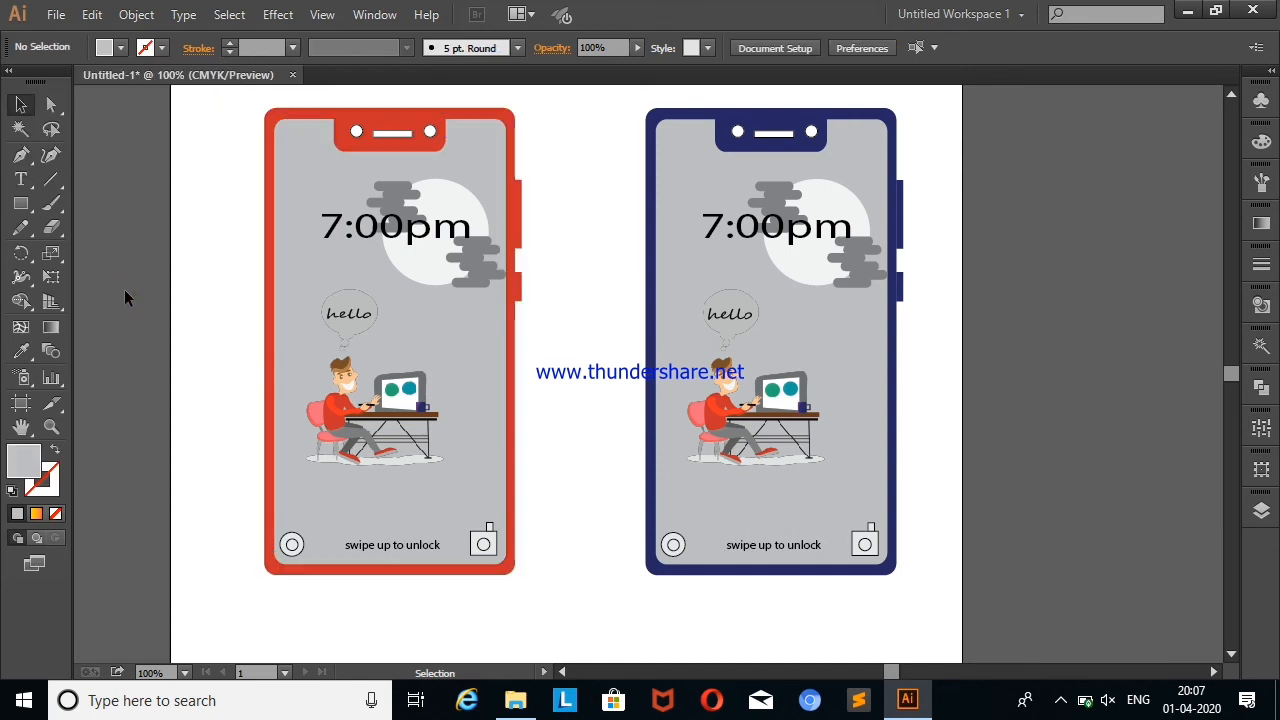
{"action": "left_click", "coordinate": [1059, 701]}
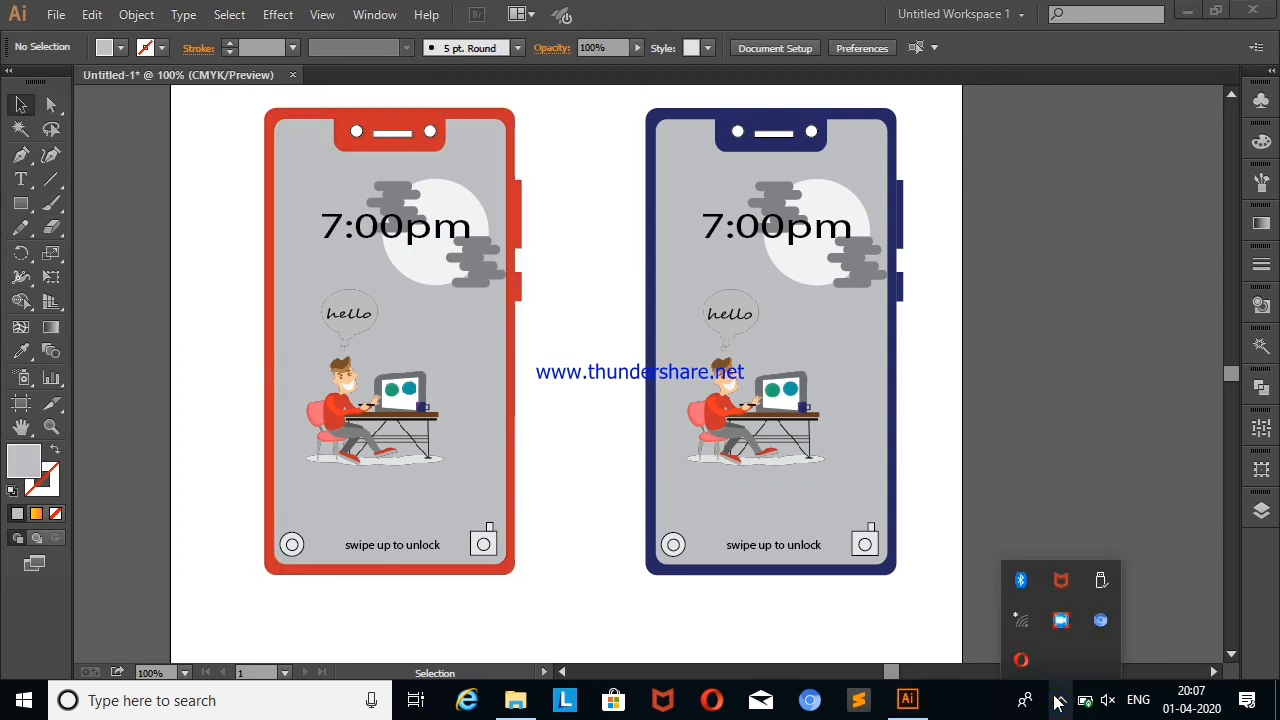
{"action": "right_click", "coordinate": [1046, 620]}
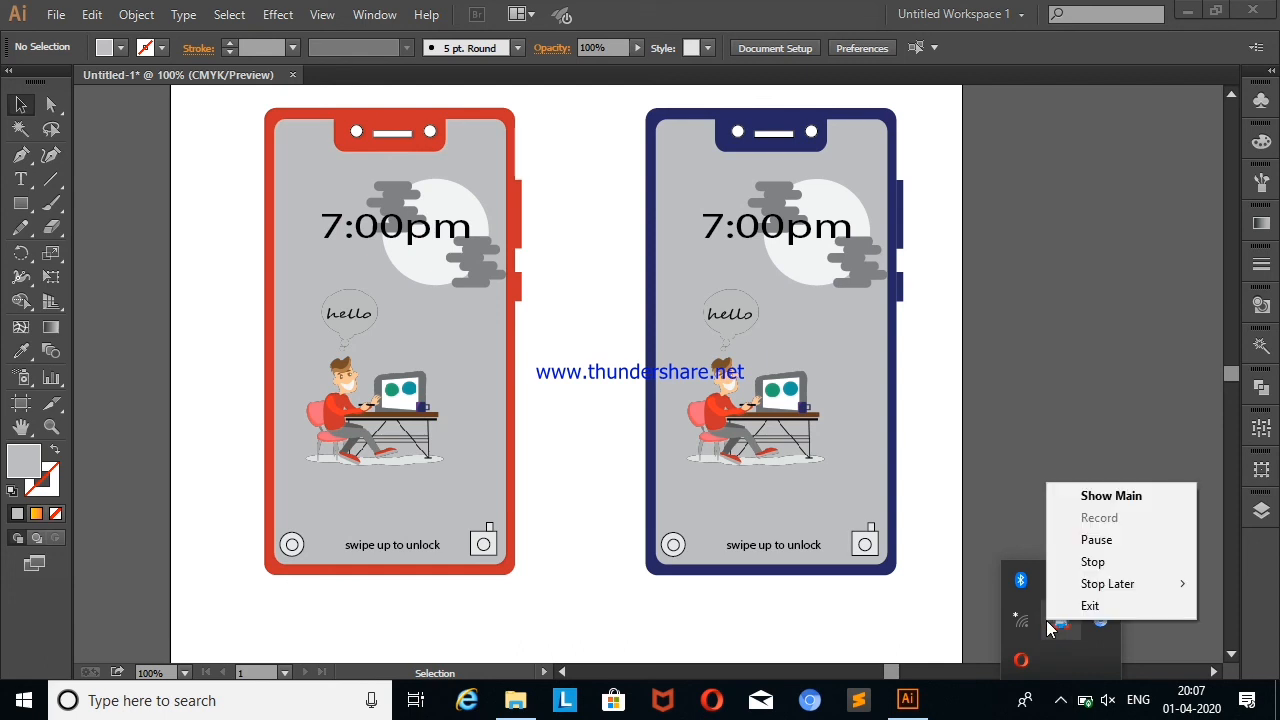
{"action": "left_click", "coordinate": [1075, 563]}
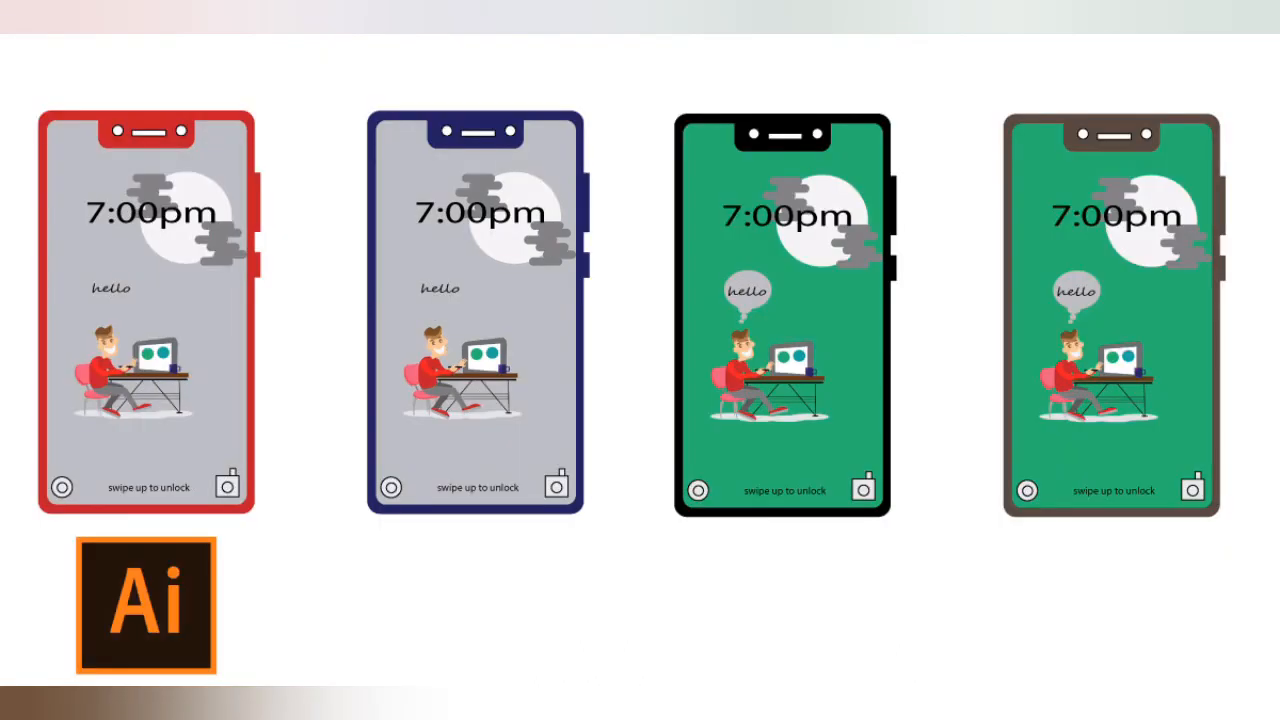